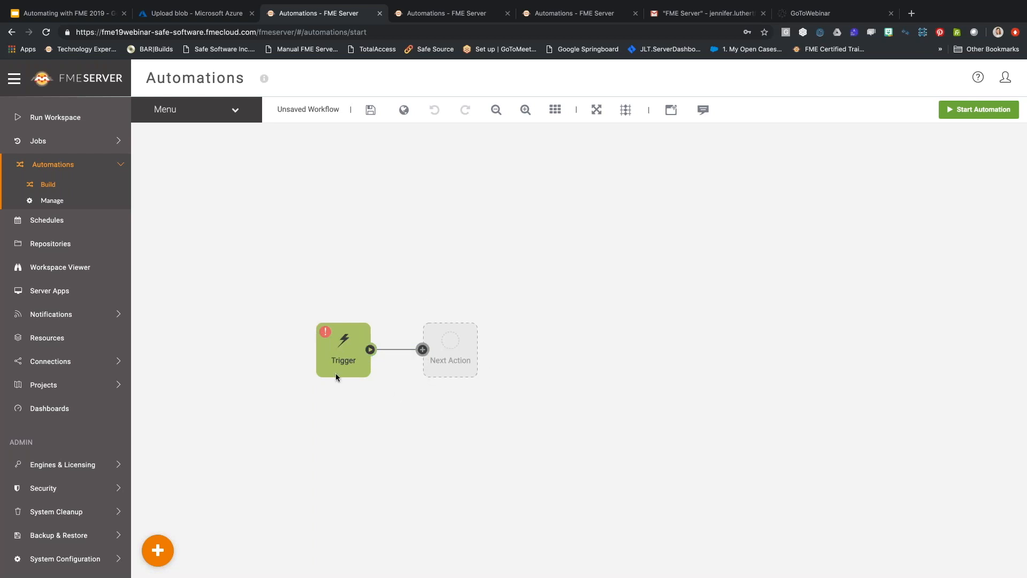
Open the Trigger node's details and choose Schedule initiated as its trigger event.
left_click(345, 357)
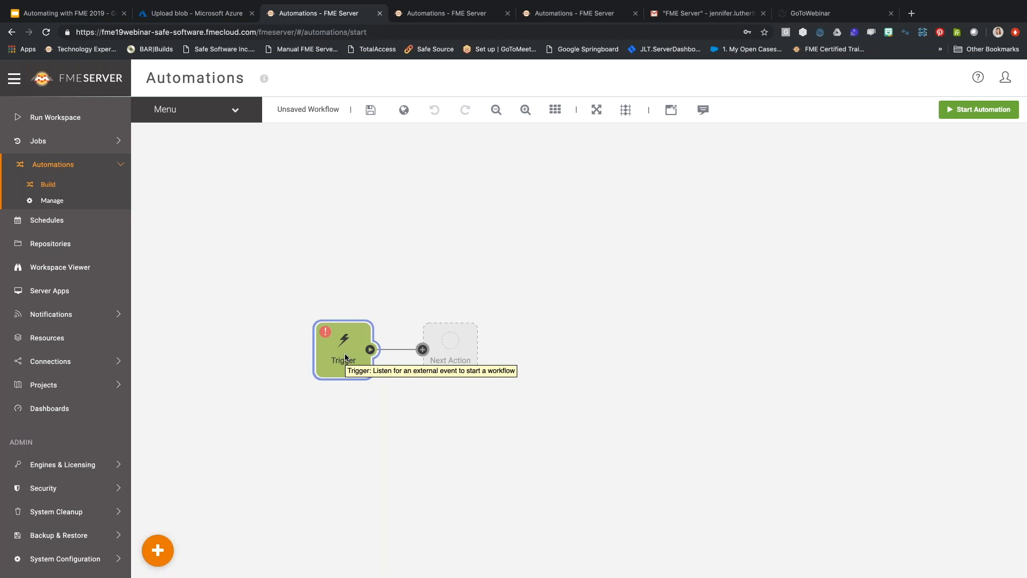
double_click(345, 357)
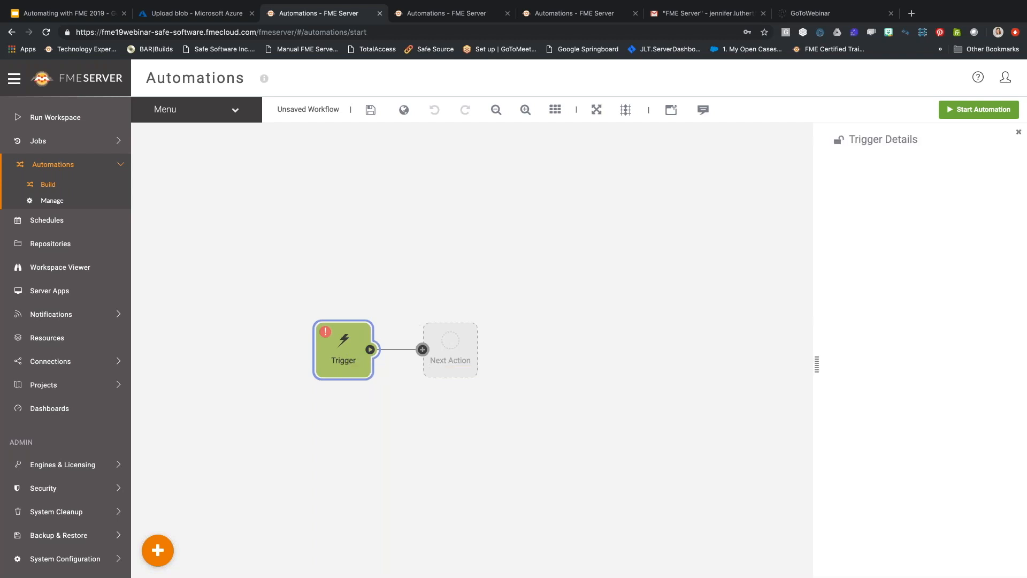
left_click(867, 194)
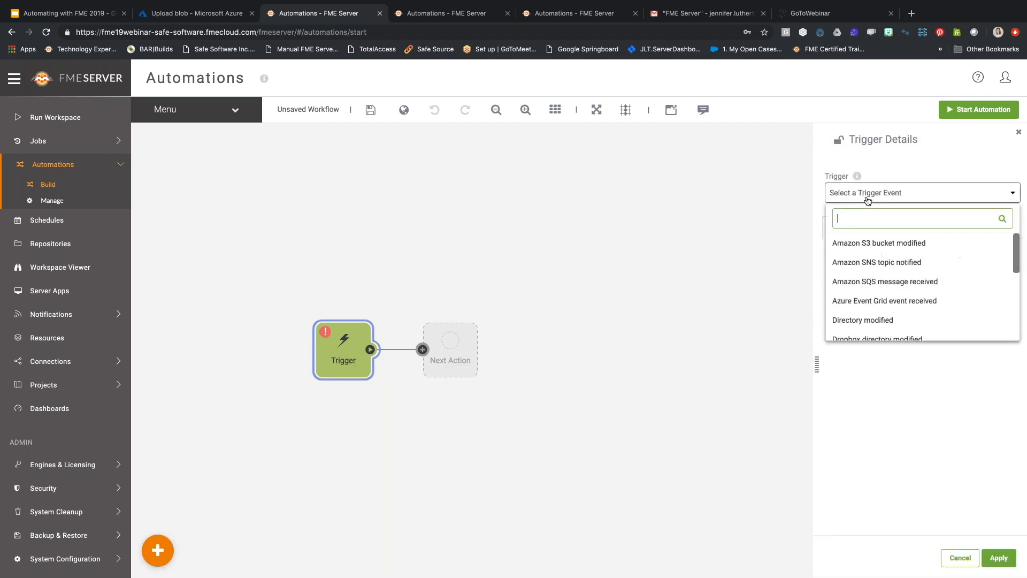
scroll(886, 314, "down", 5)
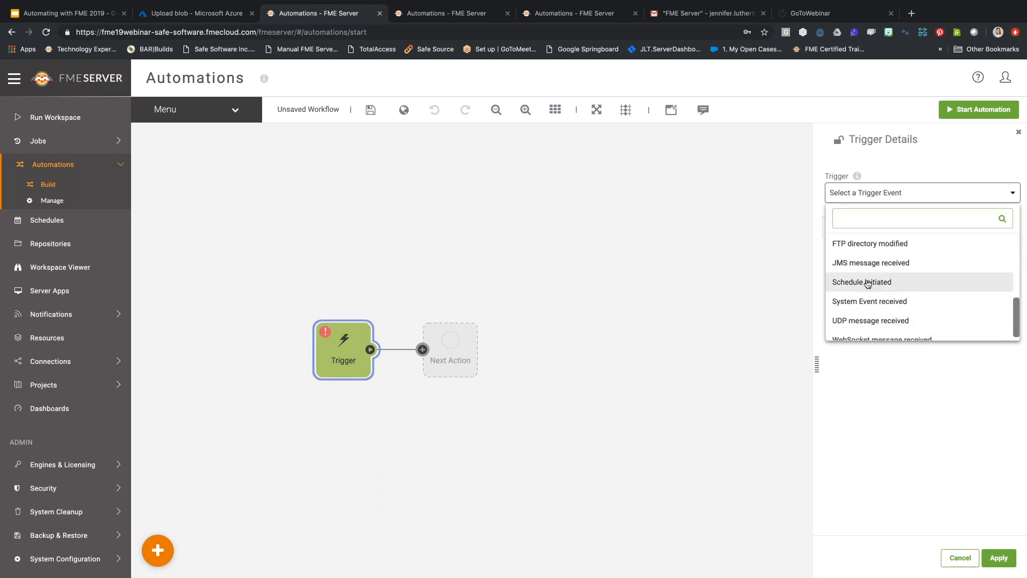
left_click(867, 282)
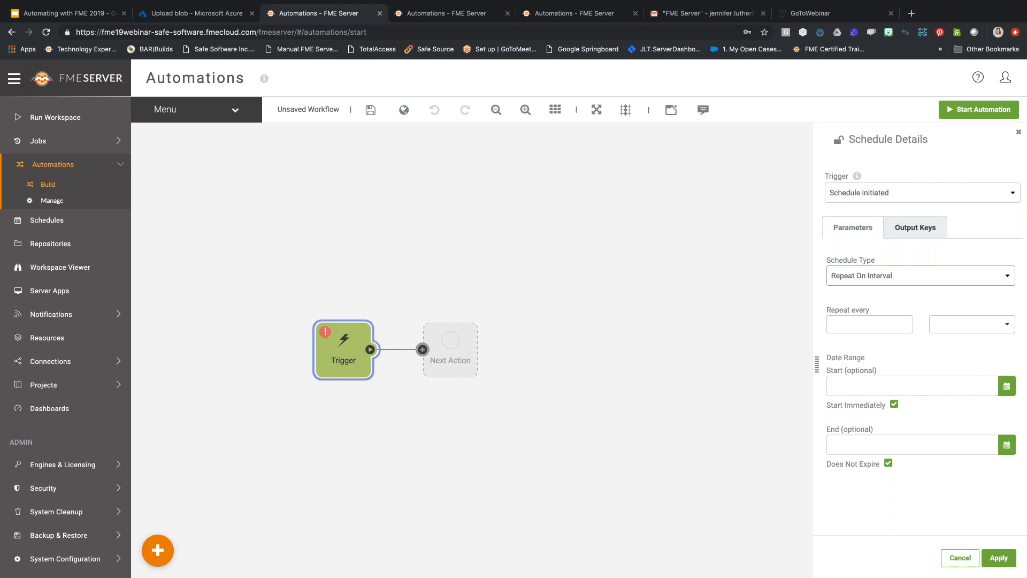
Make the schedule repeat every 1 Days.
left_click(859, 322)
type("1")
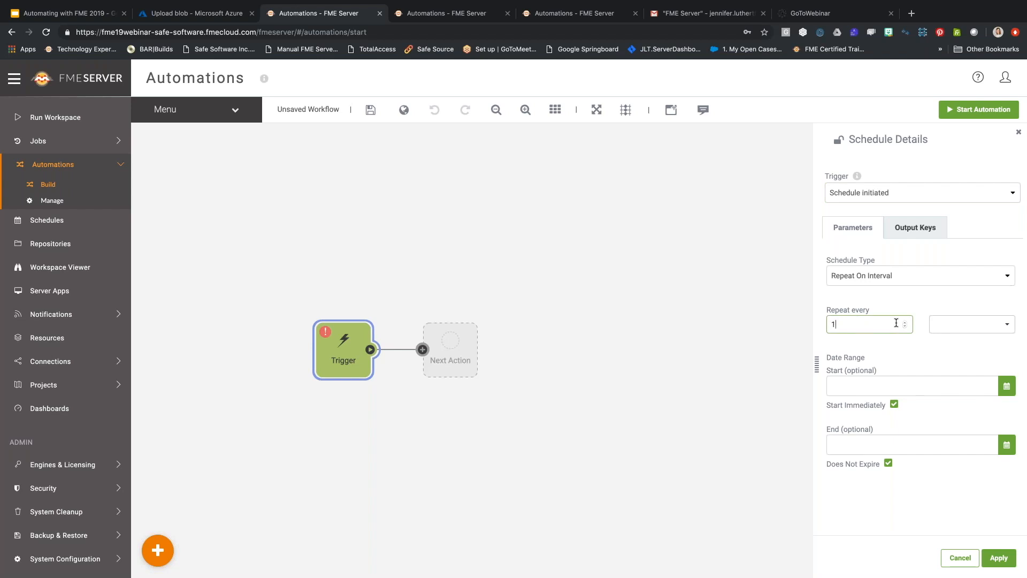
left_click(981, 327)
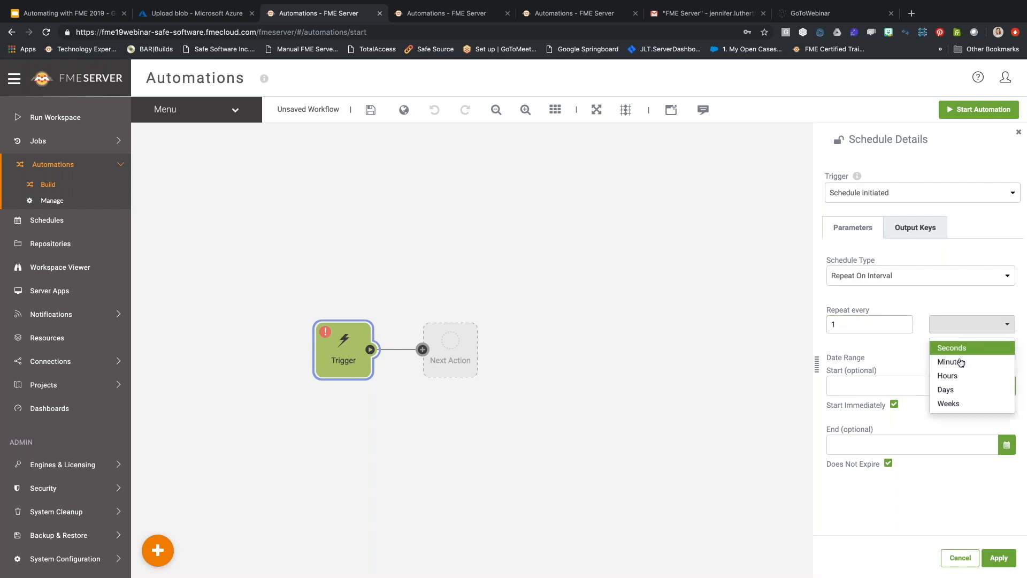
left_click(946, 389)
Turn off Start Immediately and set the start to 30 May 2019 at 23:07.
left_click(907, 407)
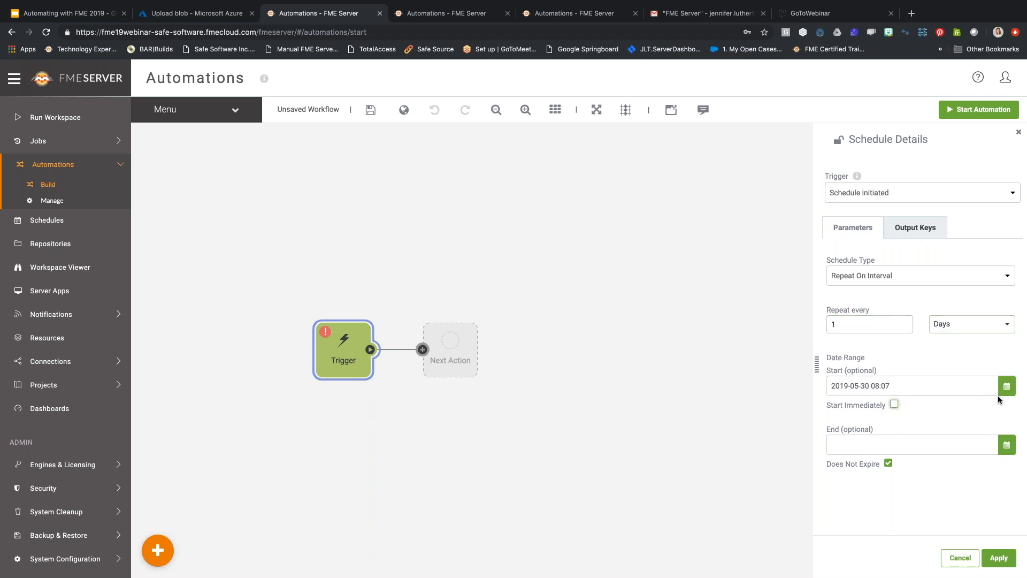
left_click(1007, 387)
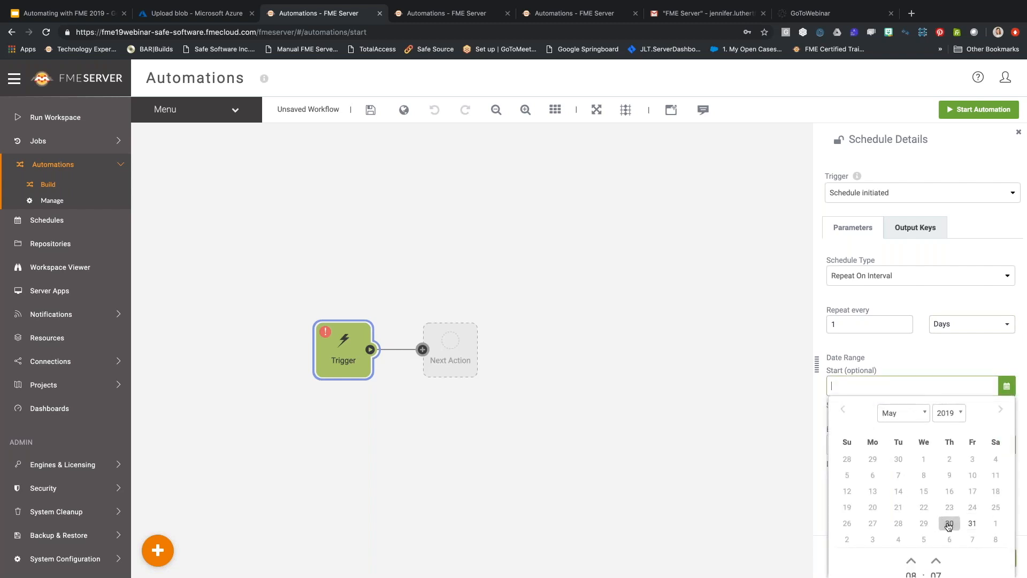
left_click(948, 524)
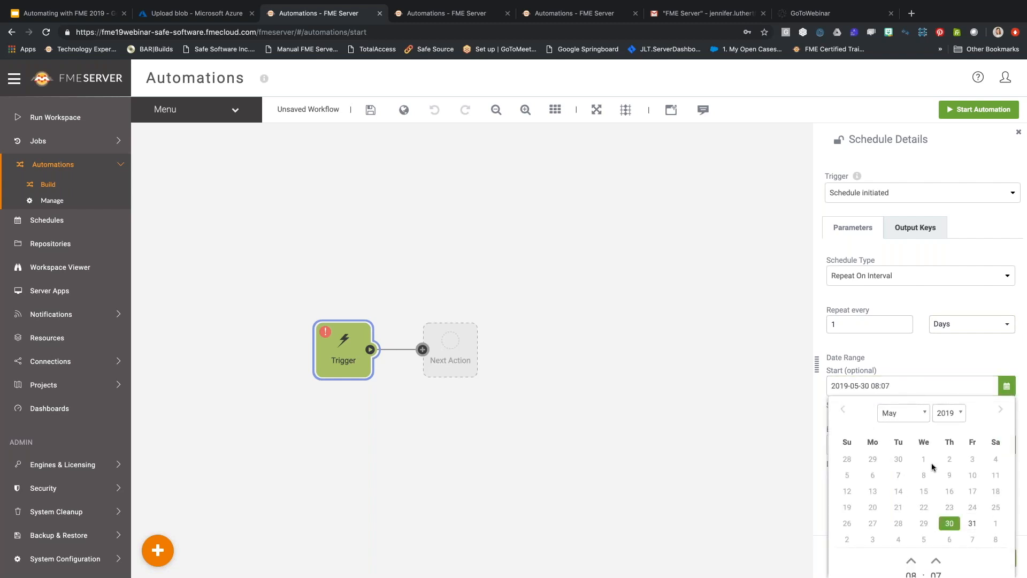
scroll(932, 467, "down", 2)
left_click(912, 485)
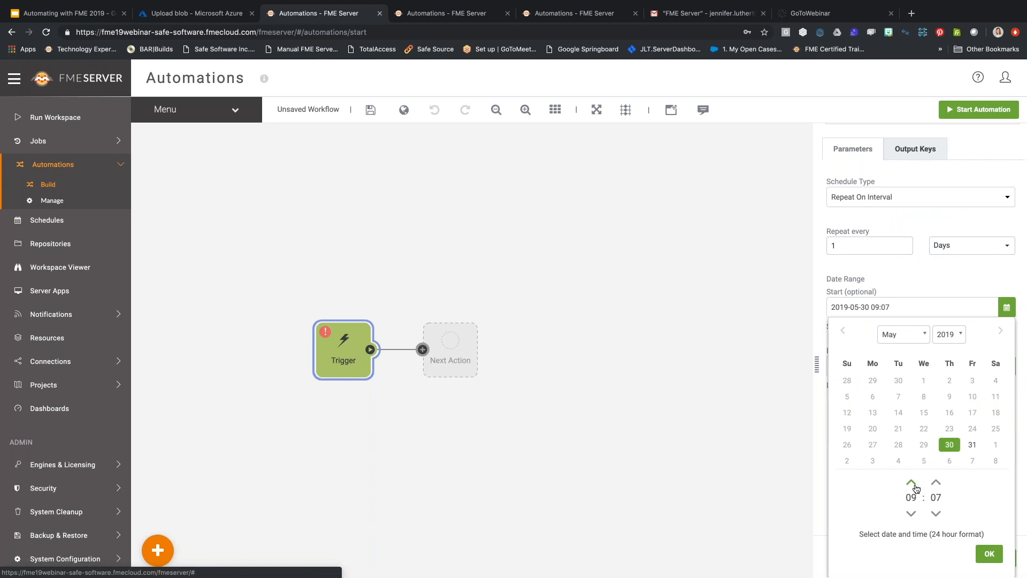
left_click(912, 484)
left_click(916, 488)
left_click(916, 489)
left_click(916, 488)
left_click(915, 488)
left_click(916, 488)
left_click(916, 489)
left_click(916, 488)
left_click(916, 489)
left_click(916, 489)
left_click(912, 482)
left_click(912, 483)
left_click(911, 483)
left_click(912, 483)
left_click(912, 483)
left_click(912, 483)
left_click(911, 483)
left_click(911, 483)
left_click(911, 483)
left_click(912, 483)
left_click(912, 483)
left_click(989, 554)
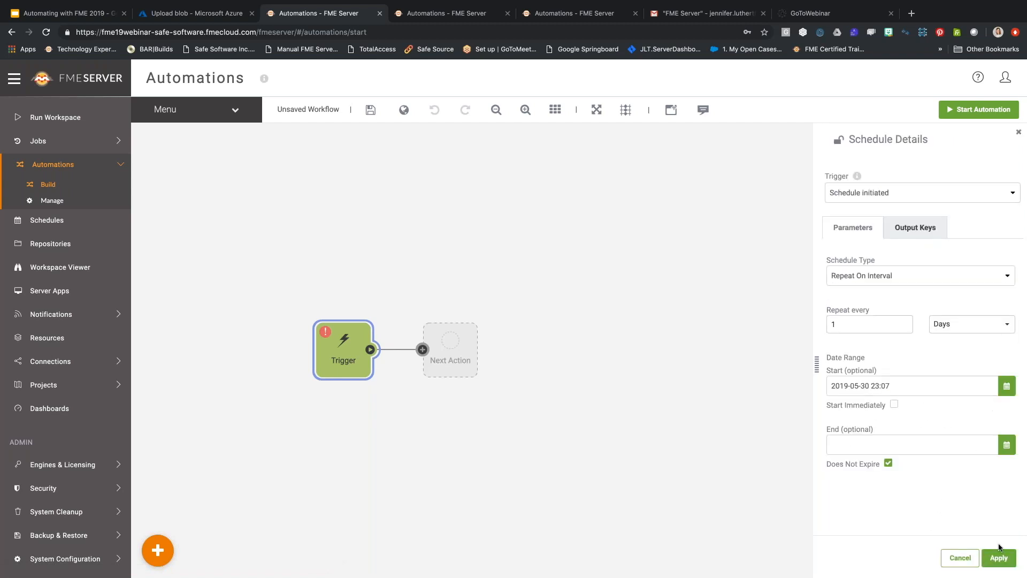
Apply the schedule, then make the next action run DatabaseUpdates.fmw from the DatabaseUpdates repository.
left_click(996, 556)
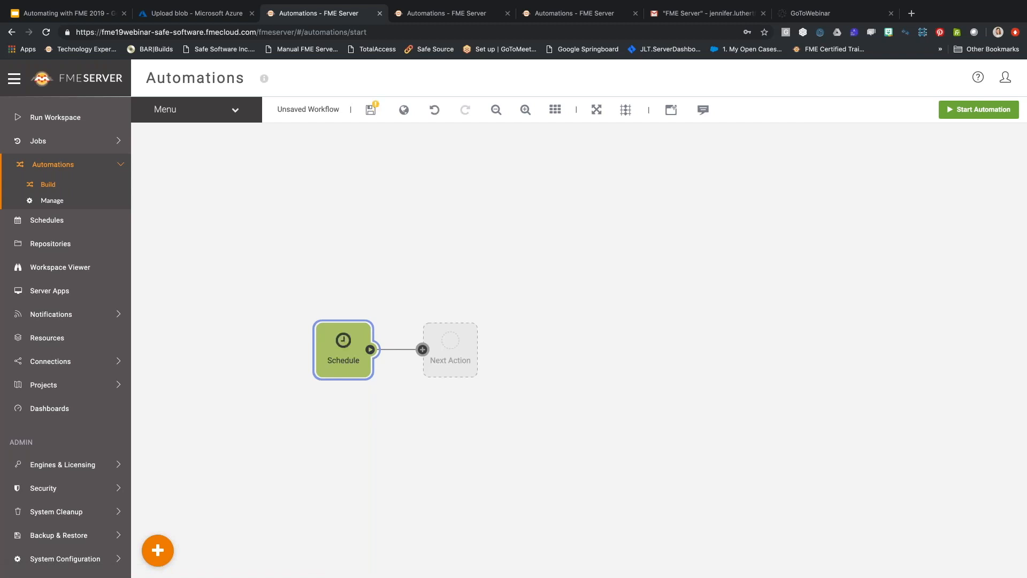
left_click(461, 340)
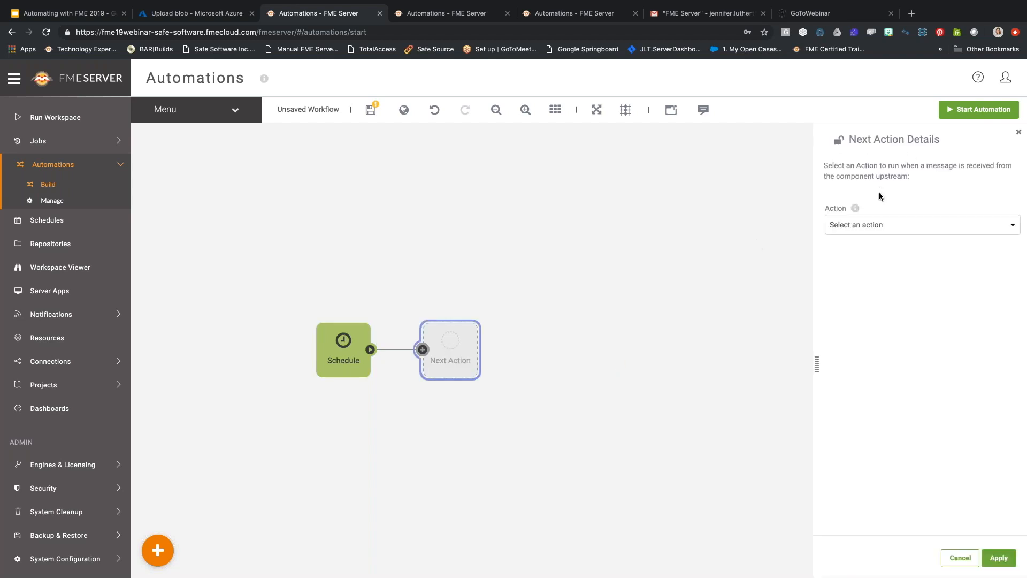
left_click(870, 225)
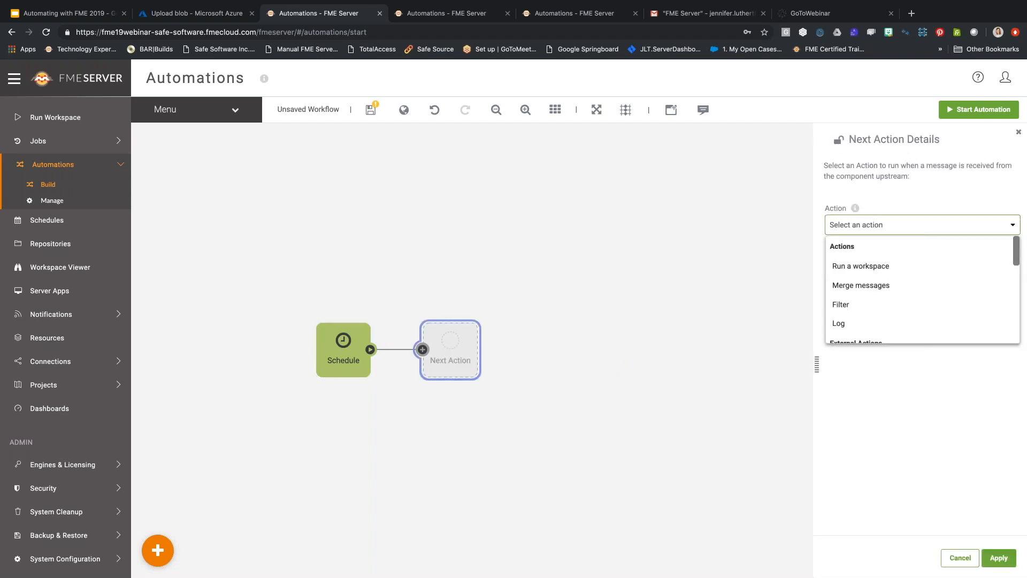
left_click(866, 267)
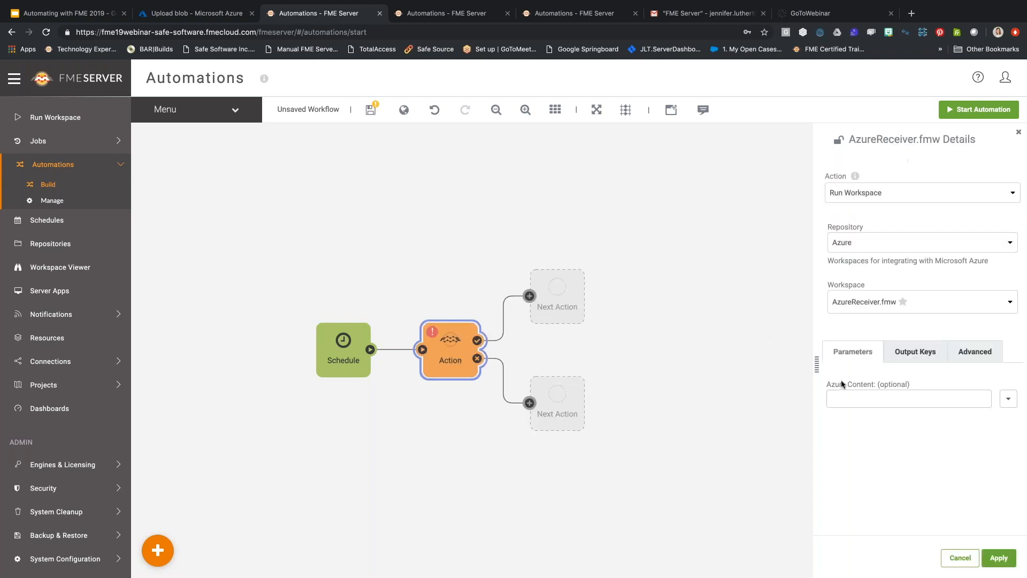
left_click(879, 247)
left_click(870, 330)
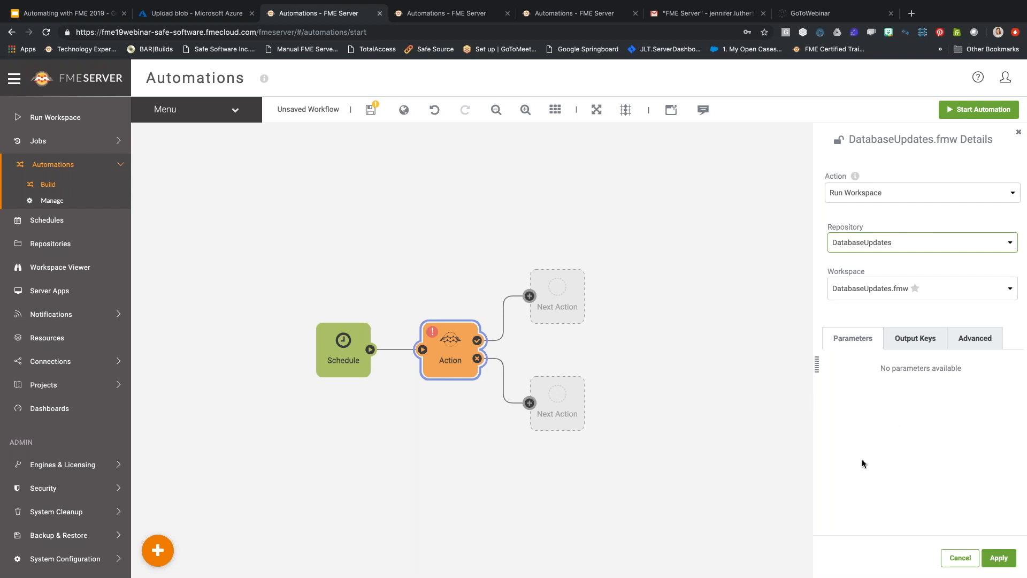
left_click(991, 557)
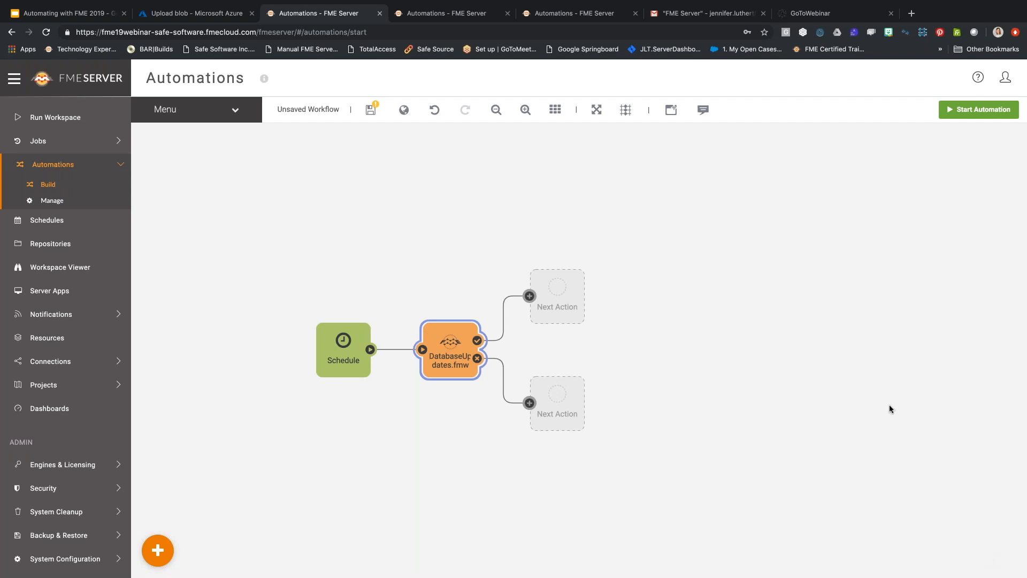
Start the automation, saving it under the name DatabaseUpdates instead of 'Untitled'.
left_click(960, 114)
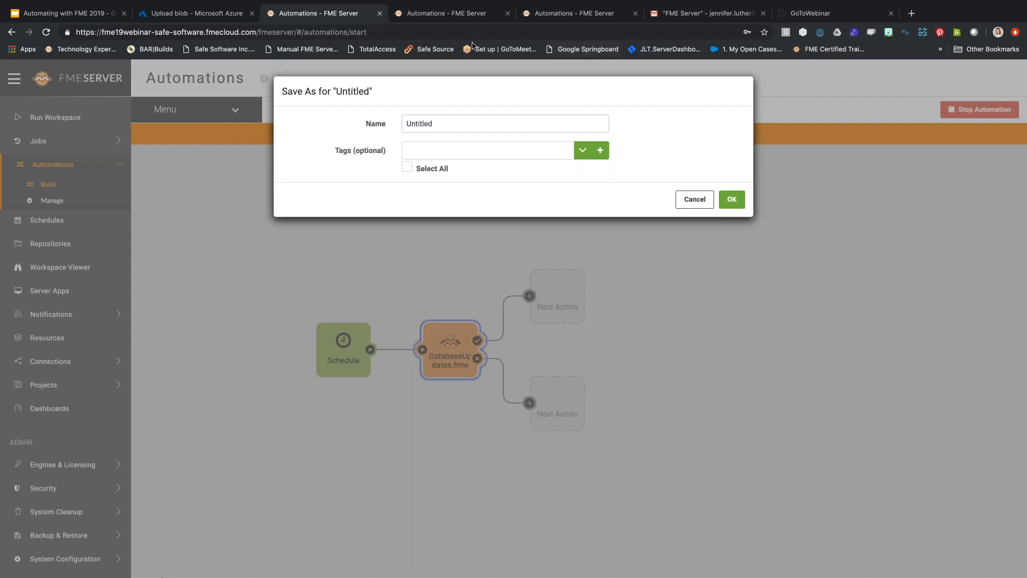
key("super+a")
type("Database")
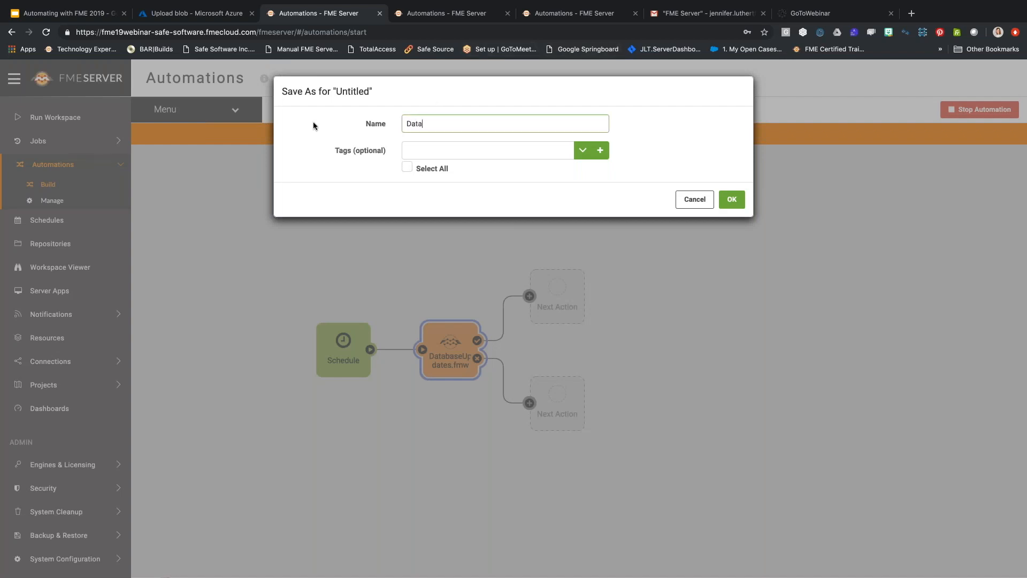
type("Updates")
key("Return")
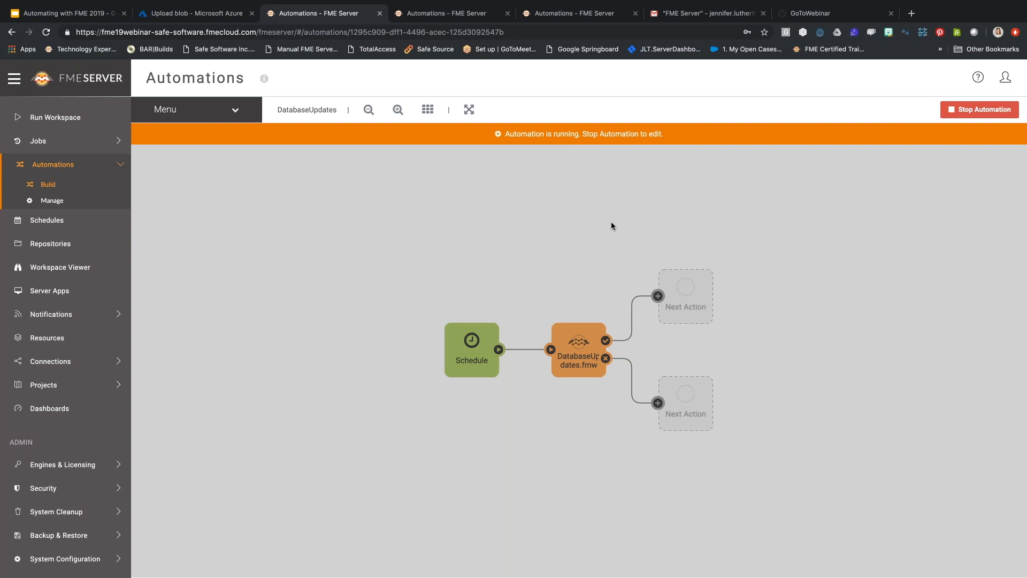
Manually trigger the Schedule node once and dismiss the 'Schedule triggered' confirmation.
left_click(458, 340)
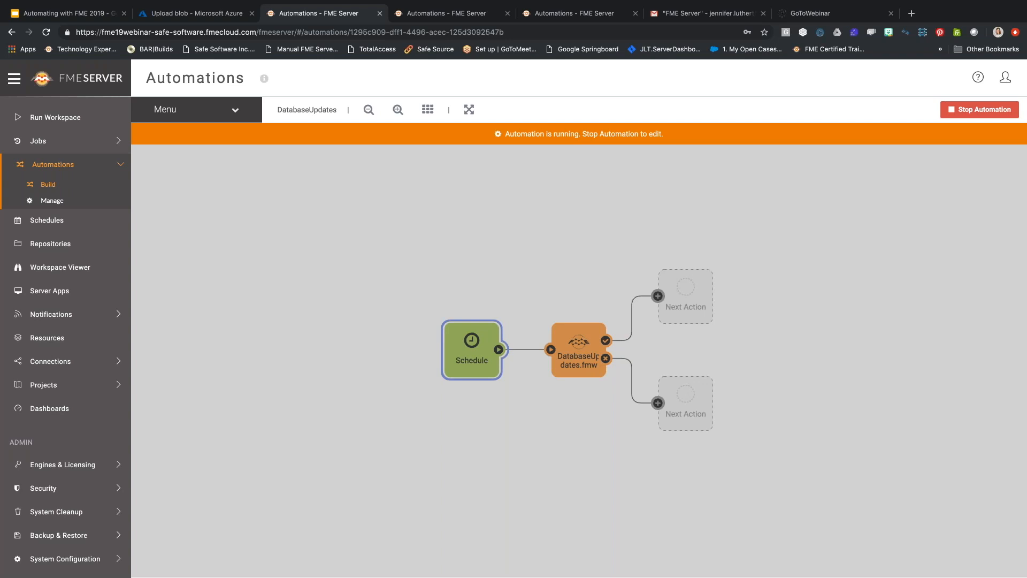
double_click(483, 350)
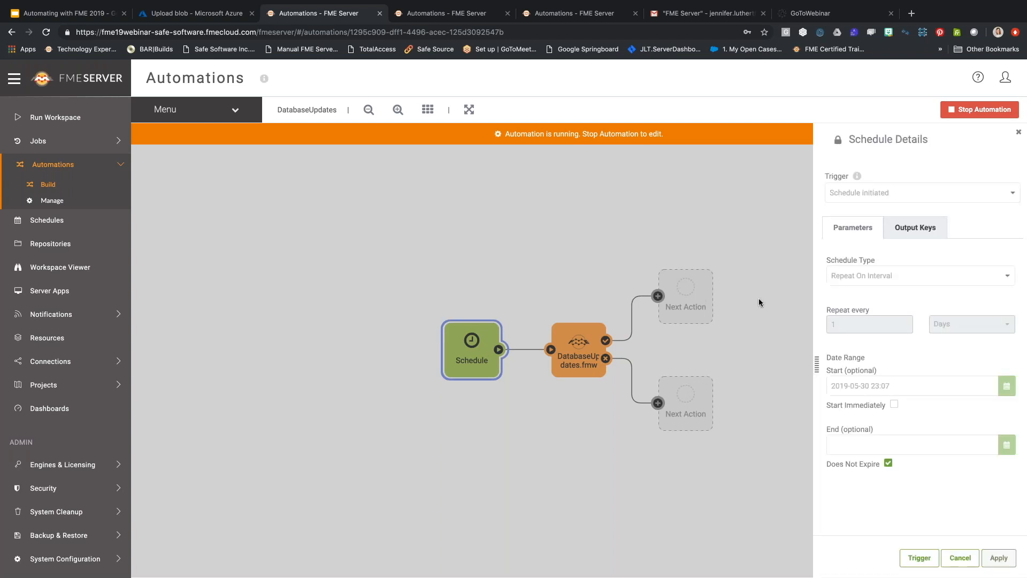
left_click(920, 558)
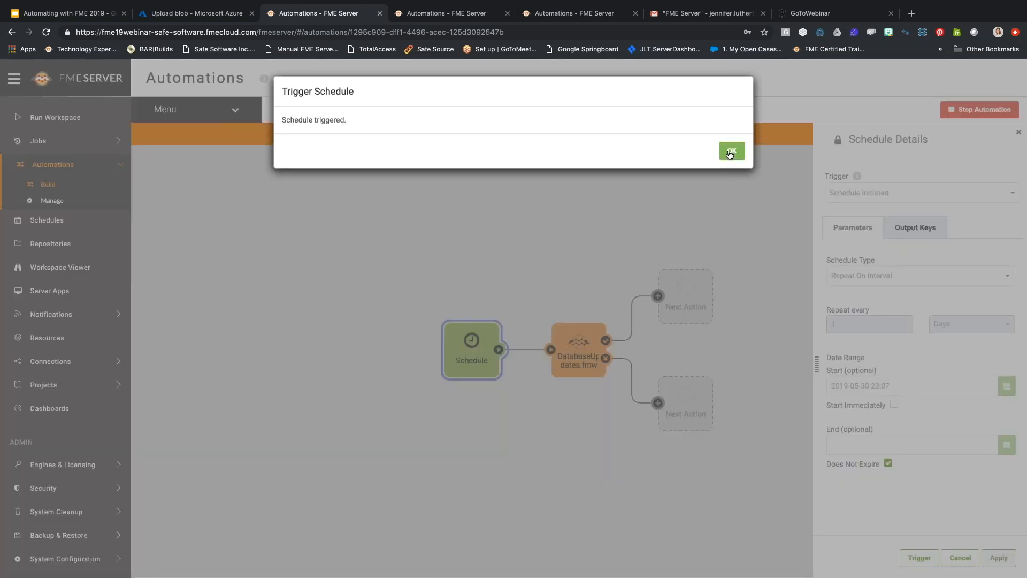
left_click(731, 152)
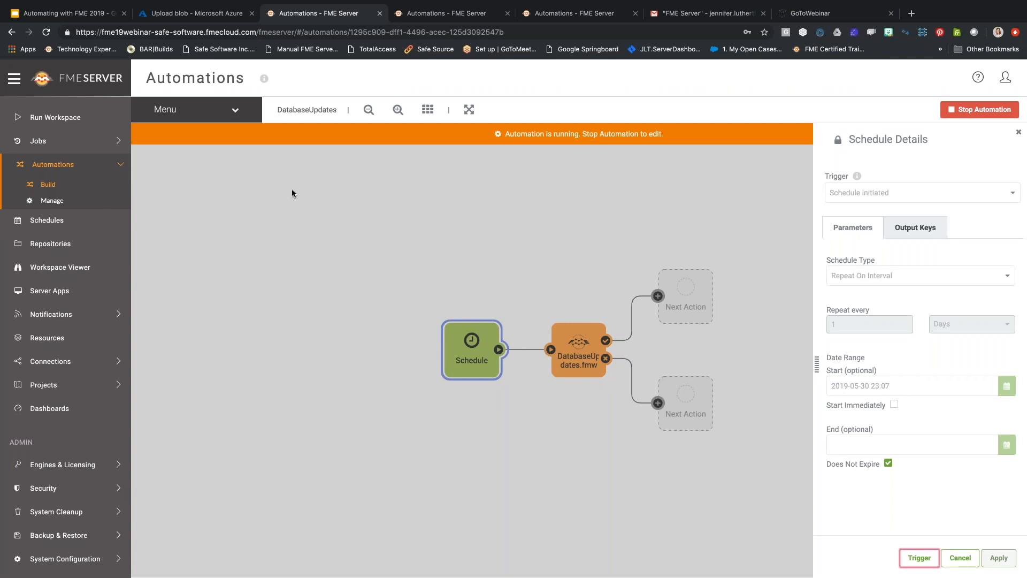
left_click(233, 110)
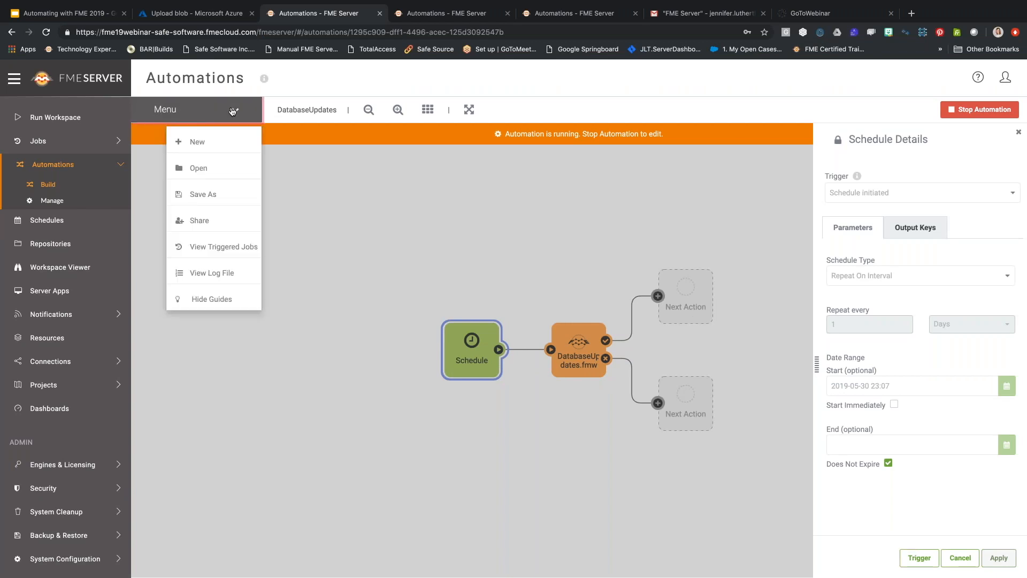
left_click(236, 270)
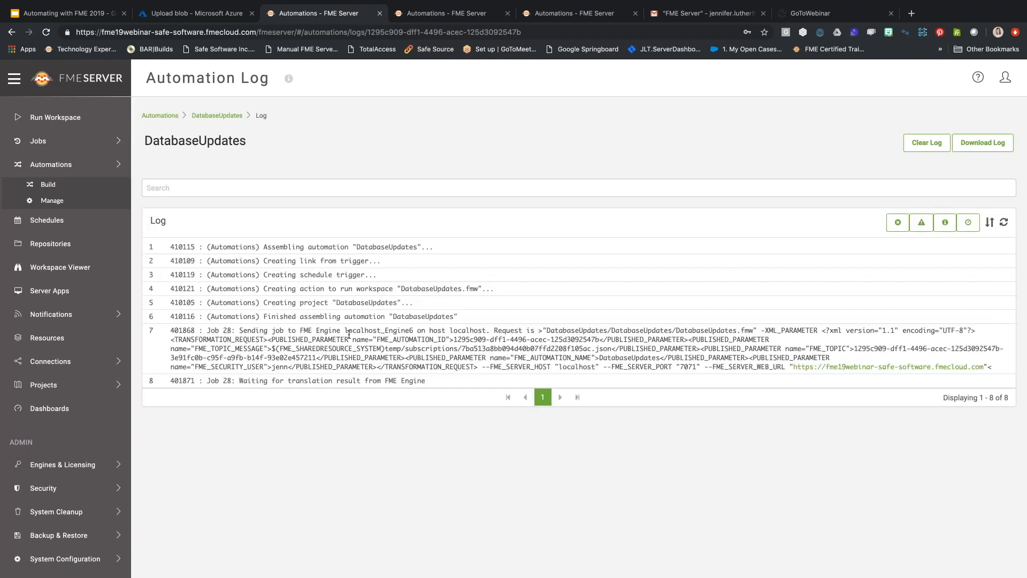
left_click(222, 117)
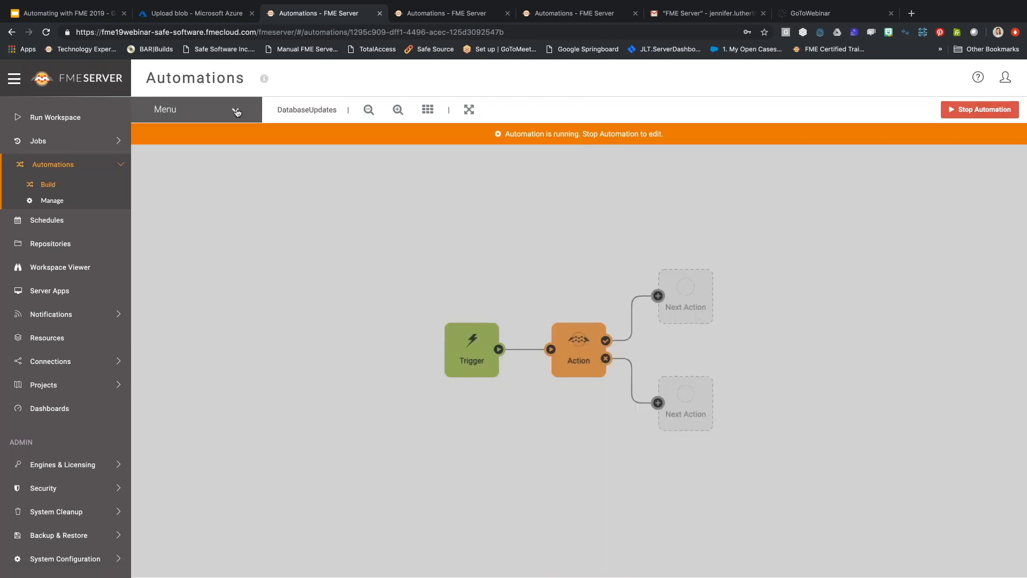
left_click(237, 112)
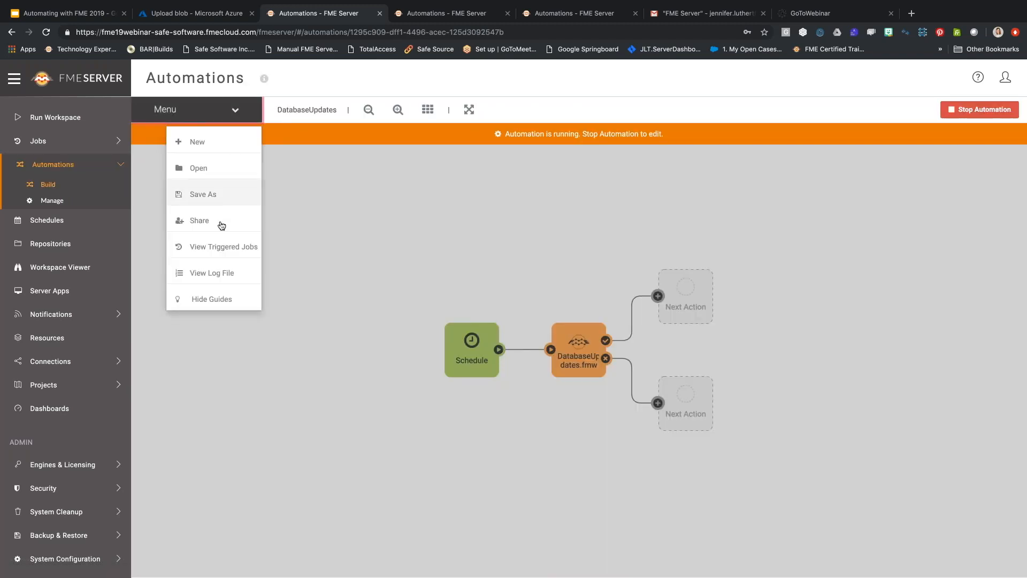
View the automation's triggered jobs, confirm job 28 is running, then go to Schedules.
left_click(185, 247)
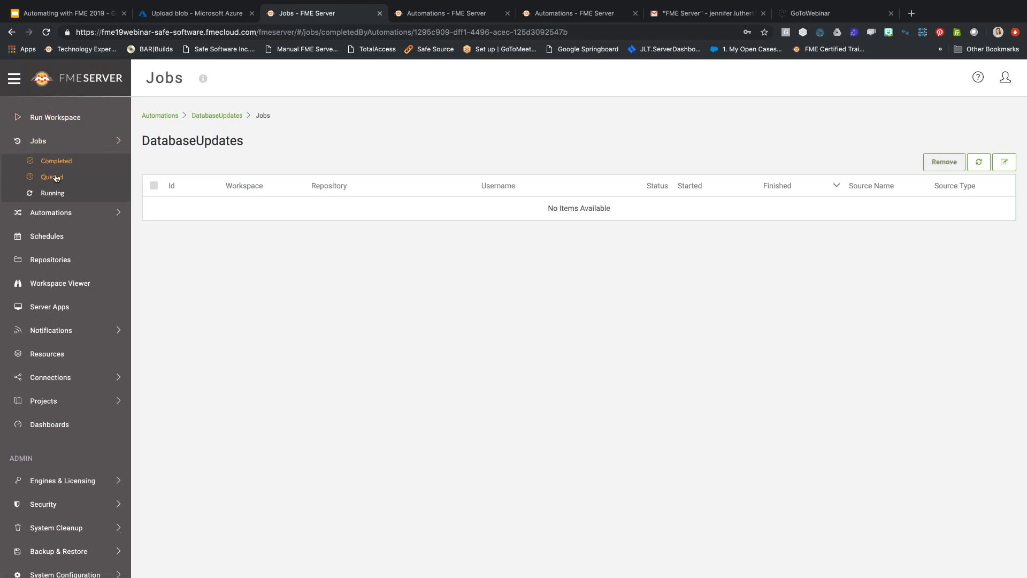
left_click(52, 193)
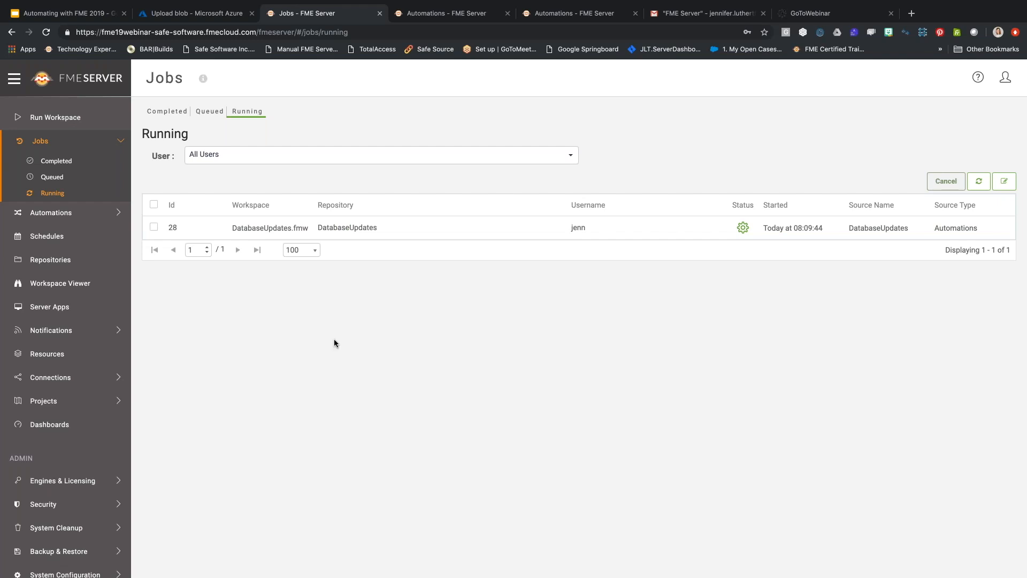
left_click(53, 240)
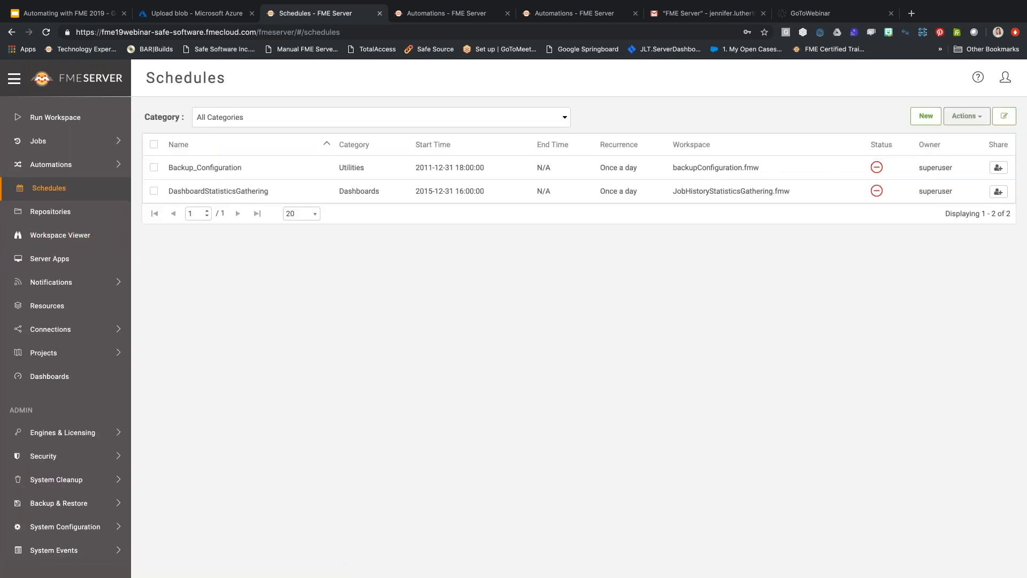
Create a new schedule named databaseupdates in Dashboards, described 'Nightly database updates'.
left_click(924, 116)
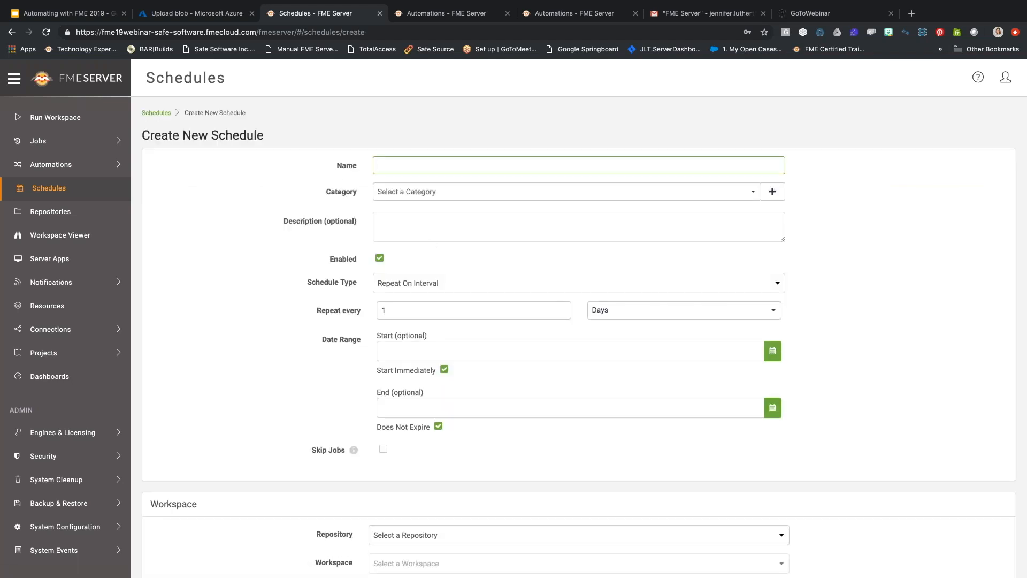
type("databaseupdates")
left_click(419, 193)
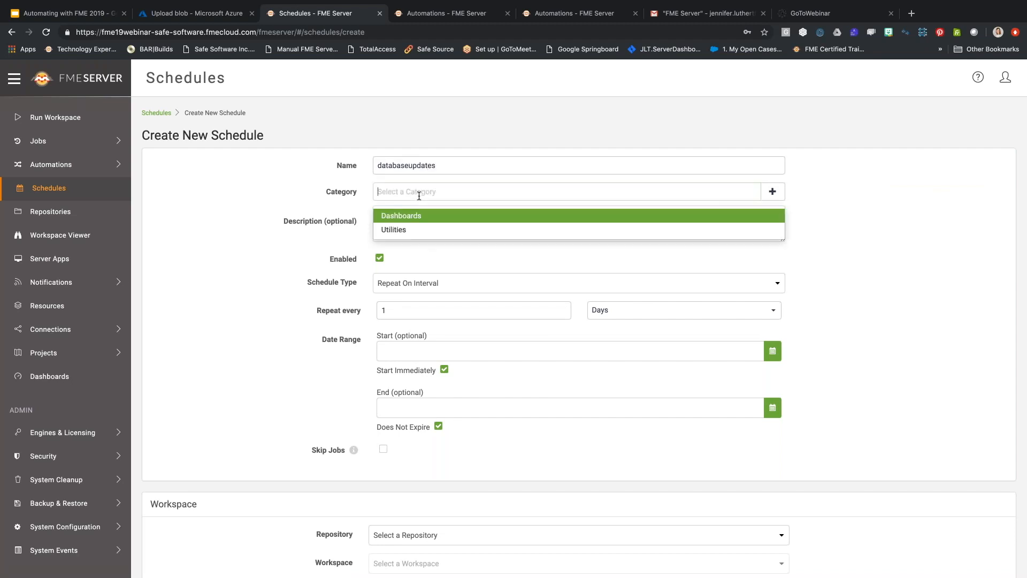
left_click(465, 215)
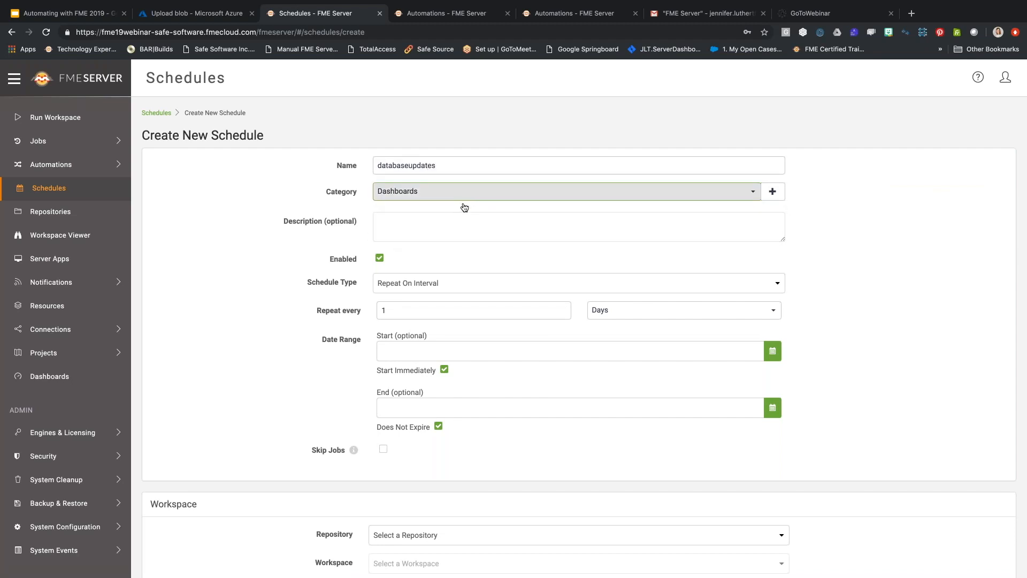
left_click(444, 224)
type("Nigh")
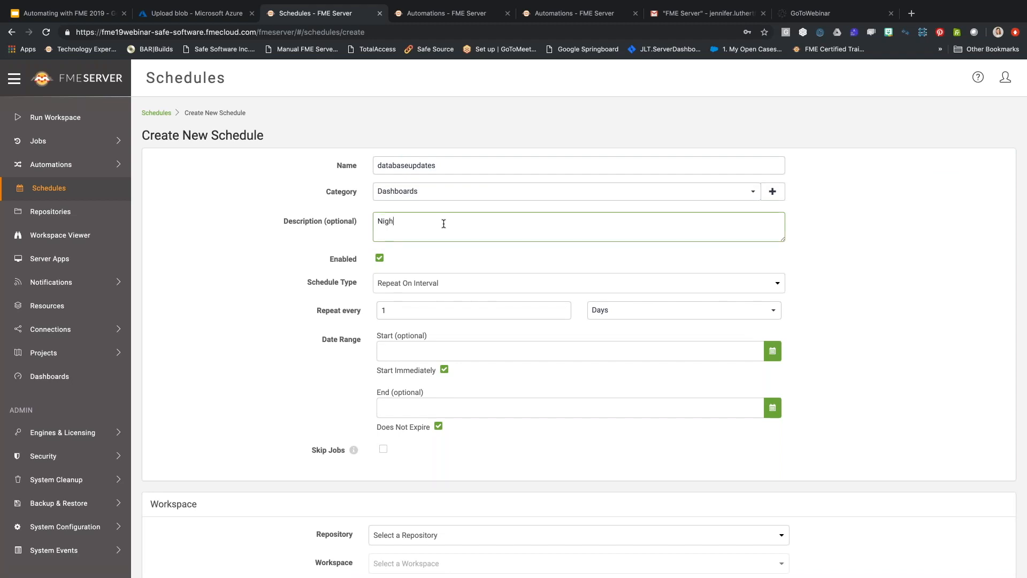
type("tly database updates")
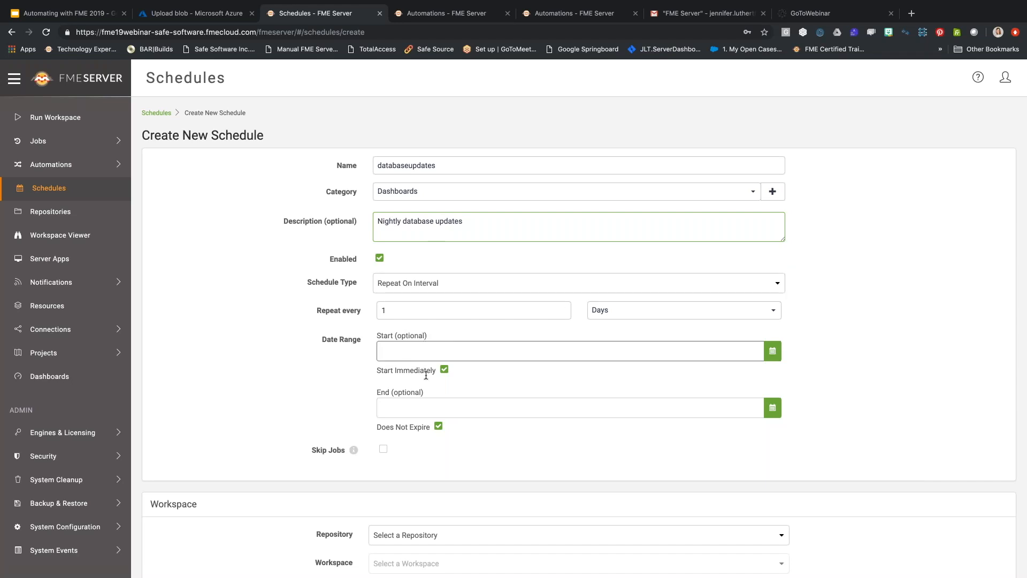
Have it run DatabaseUpdates.fmw from the DatabaseUpdates repository, with Skip Jobs enabled.
scroll(569, 408, "down", 3)
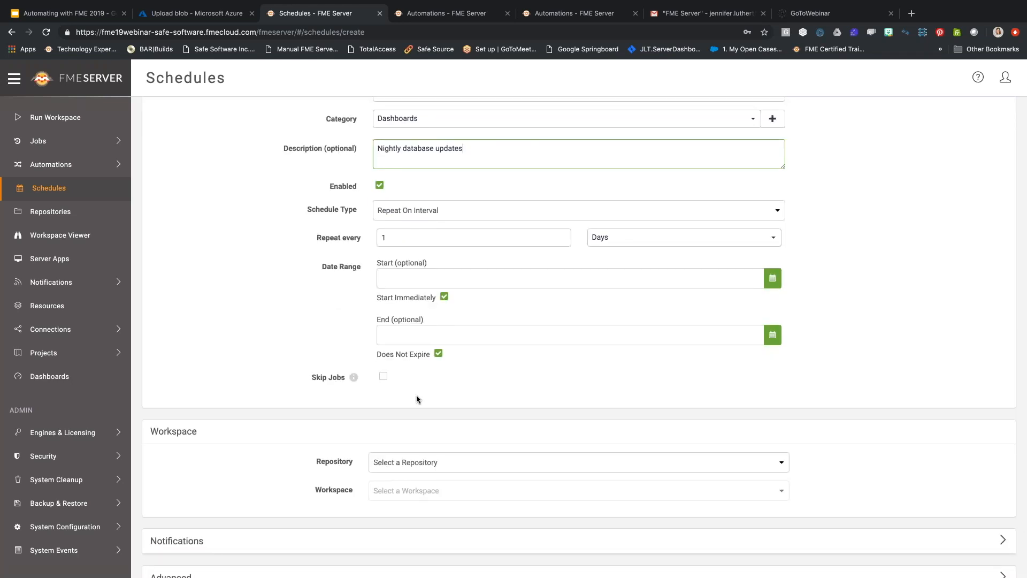
left_click(413, 461)
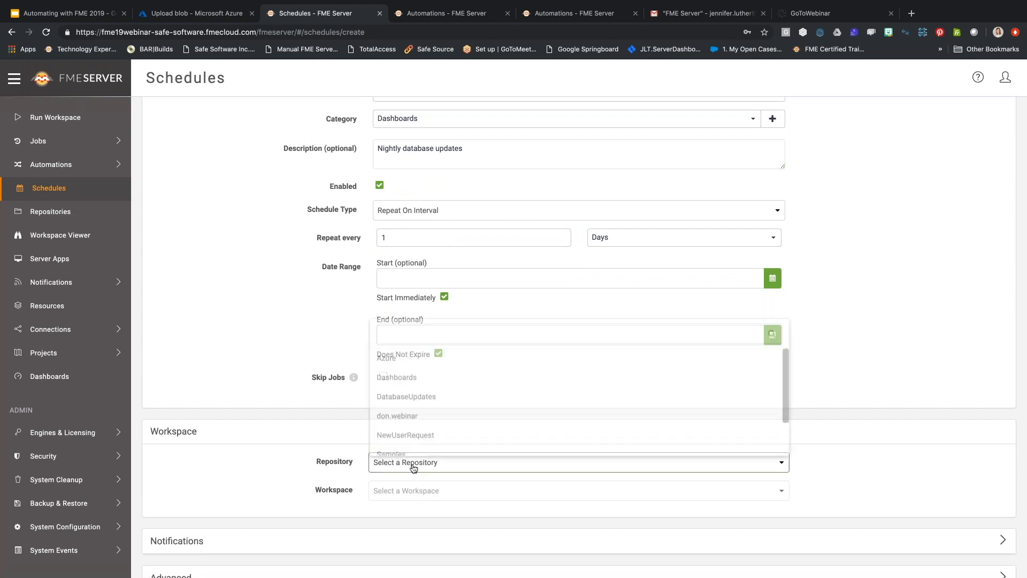
left_click(419, 395)
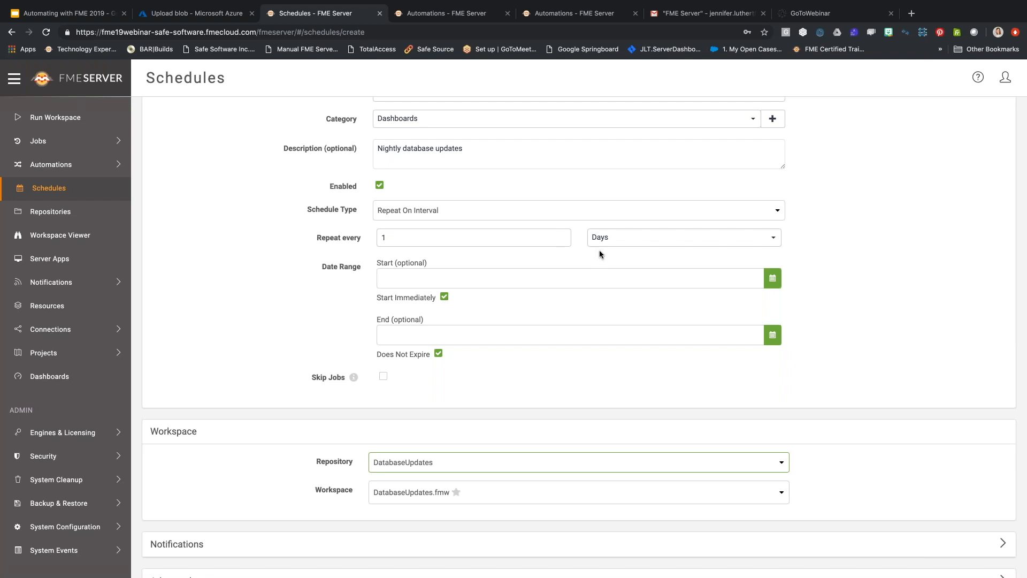
mouse_move(353, 377)
left_click(385, 378)
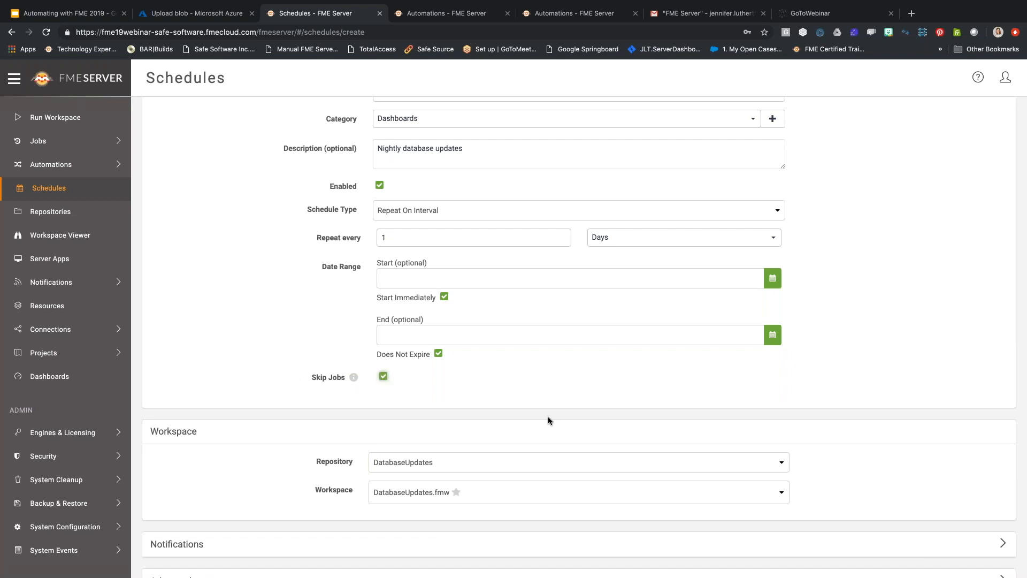
scroll(548, 420, "down", 2)
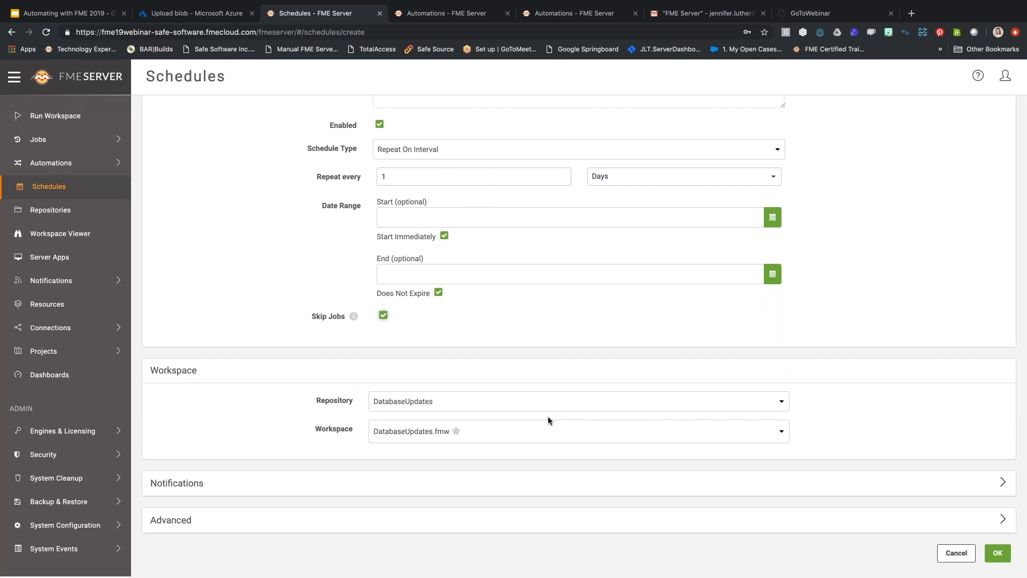
Save the databaseupdates schedule, confirm job 29 runs beside job 28, and return to Schedules.
left_click(998, 555)
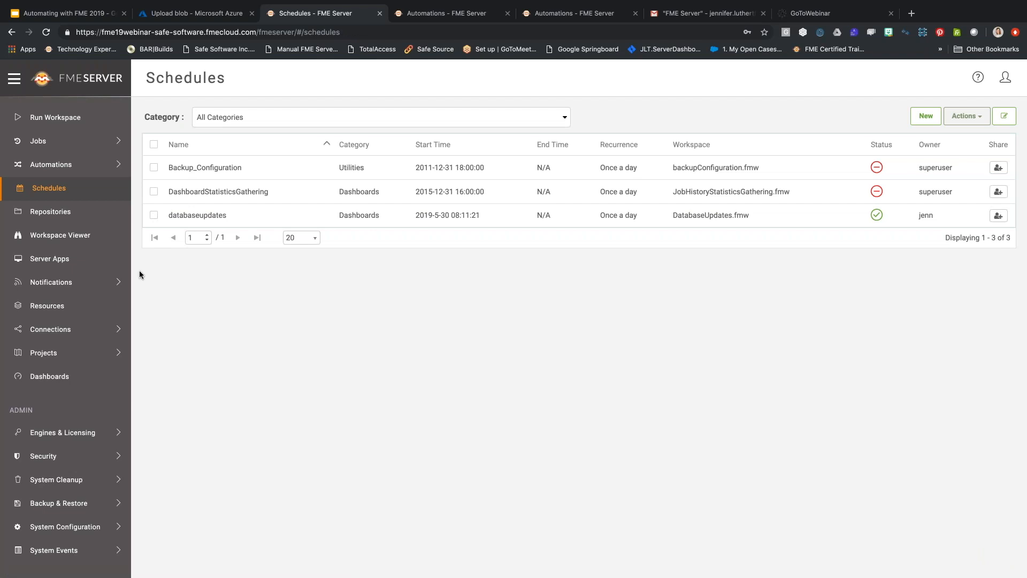
left_click(58, 142)
left_click(55, 192)
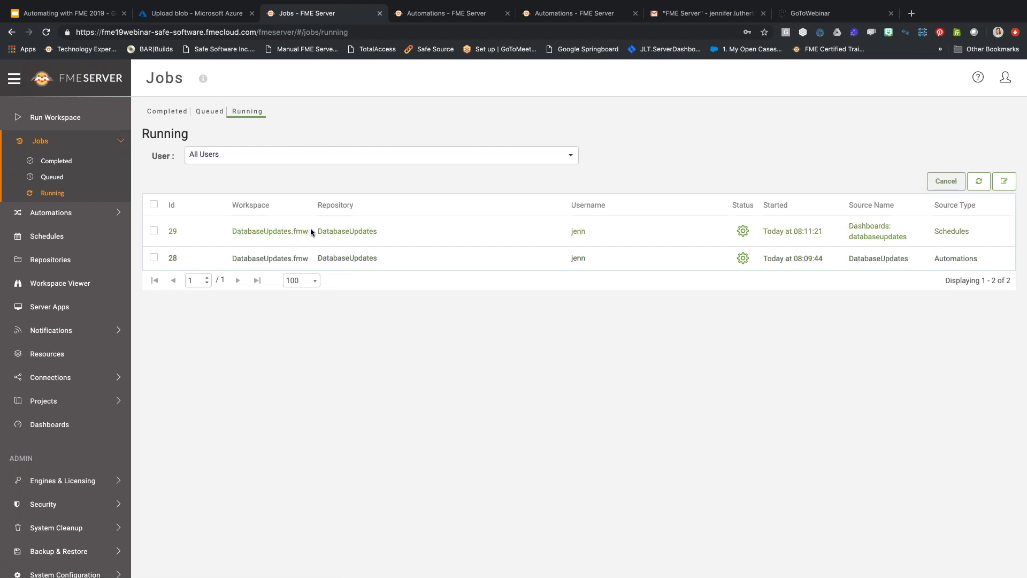
left_click(56, 241)
Trigger the databaseupdates schedule and check that jobs 28 and 29 are running.
left_click(154, 215)
left_click(967, 116)
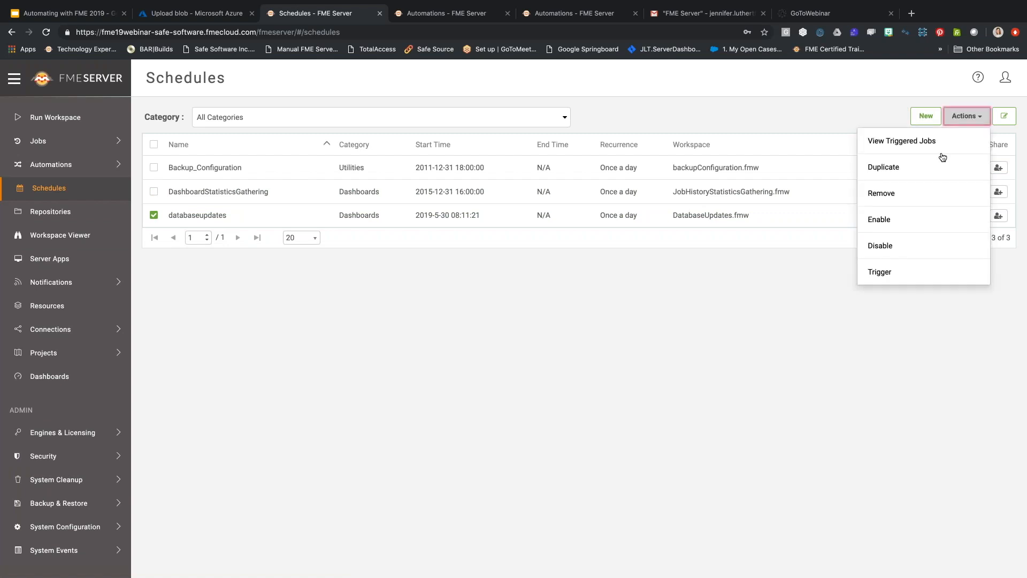
left_click(891, 272)
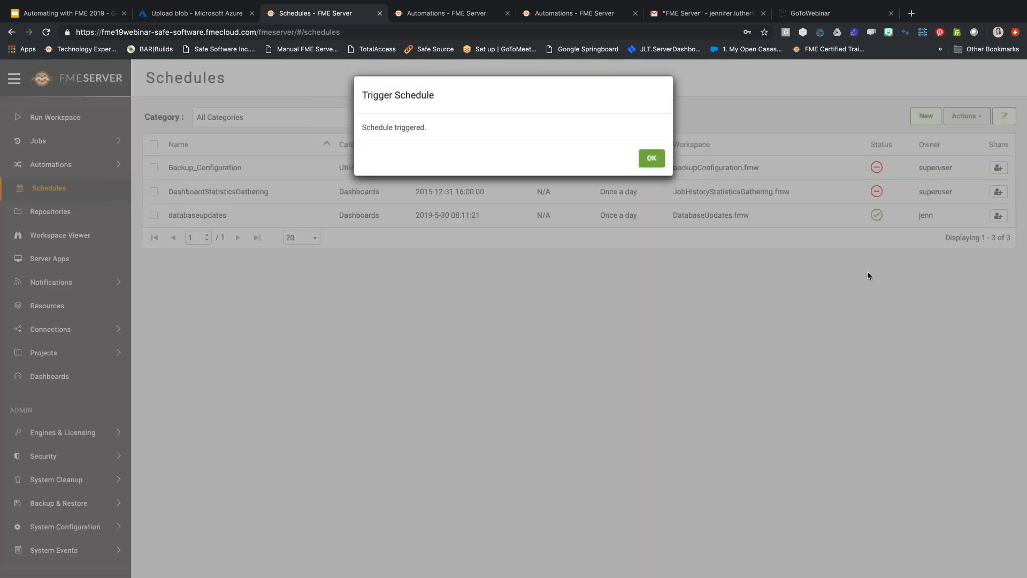
left_click(651, 159)
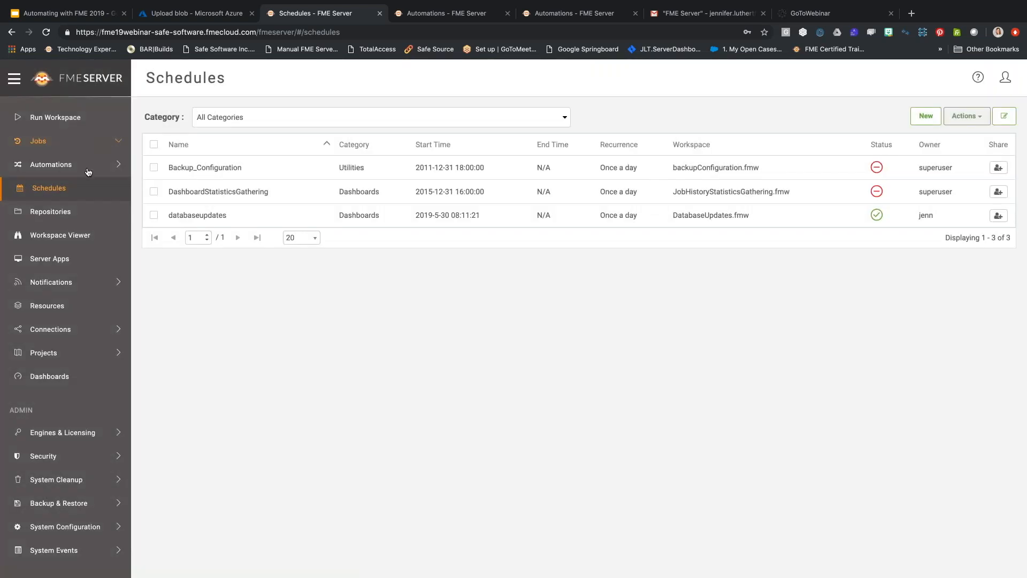
left_click(40, 141)
left_click(52, 193)
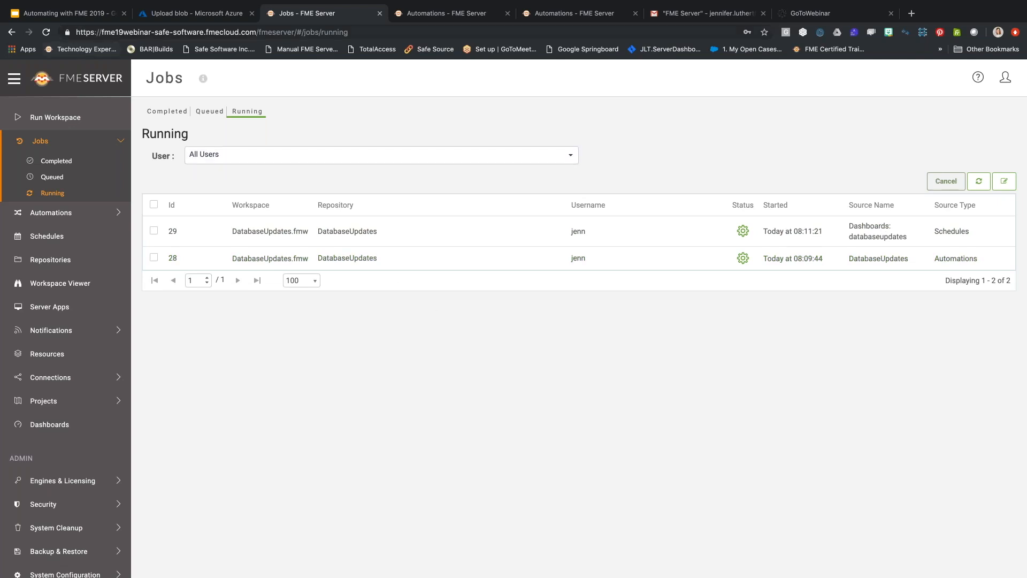
Present the Automating with FME 2019 deck at the 'Automations: Simple Workflow' slide.
left_click(81, 14)
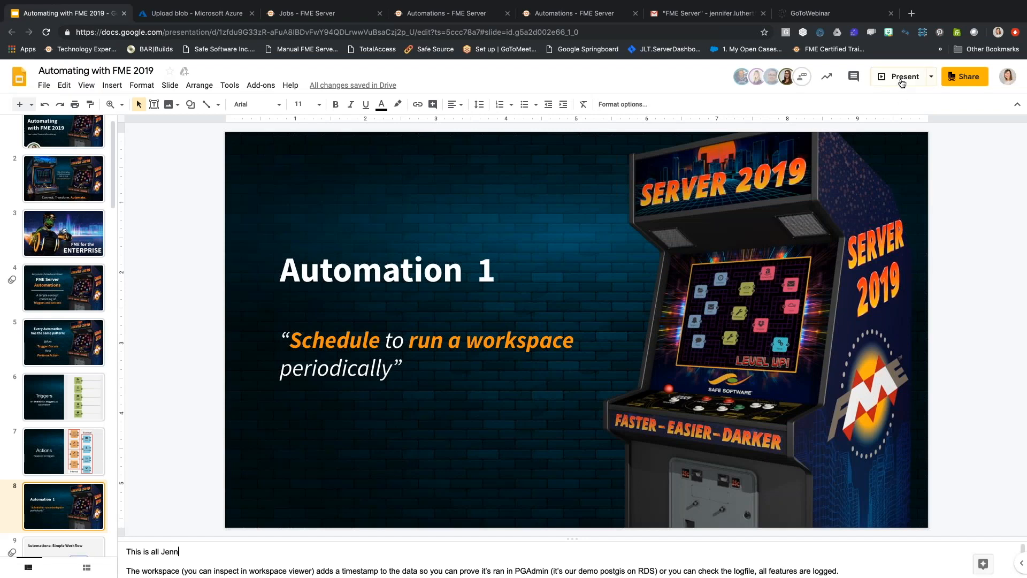
left_click(900, 77)
key("Right")
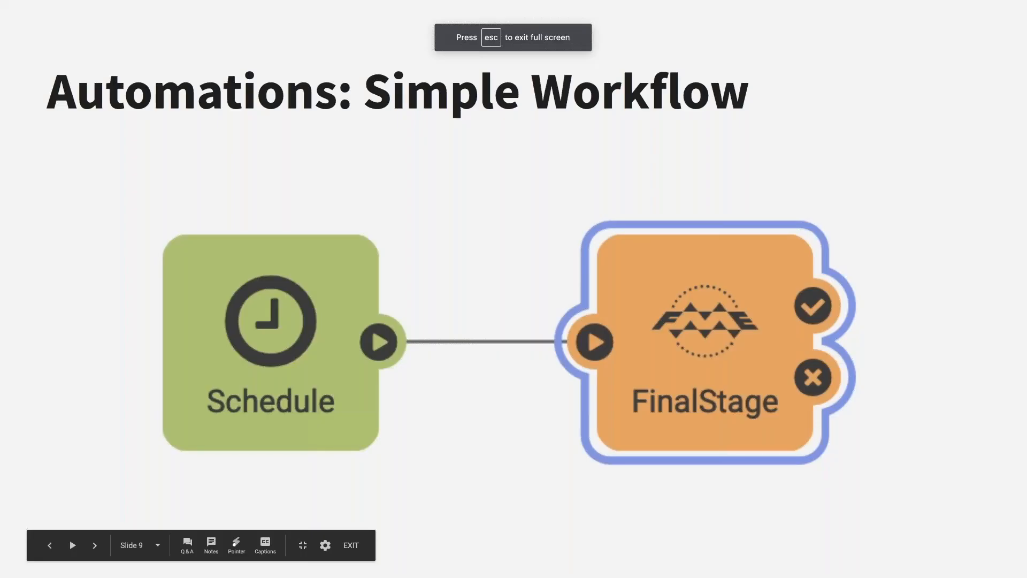
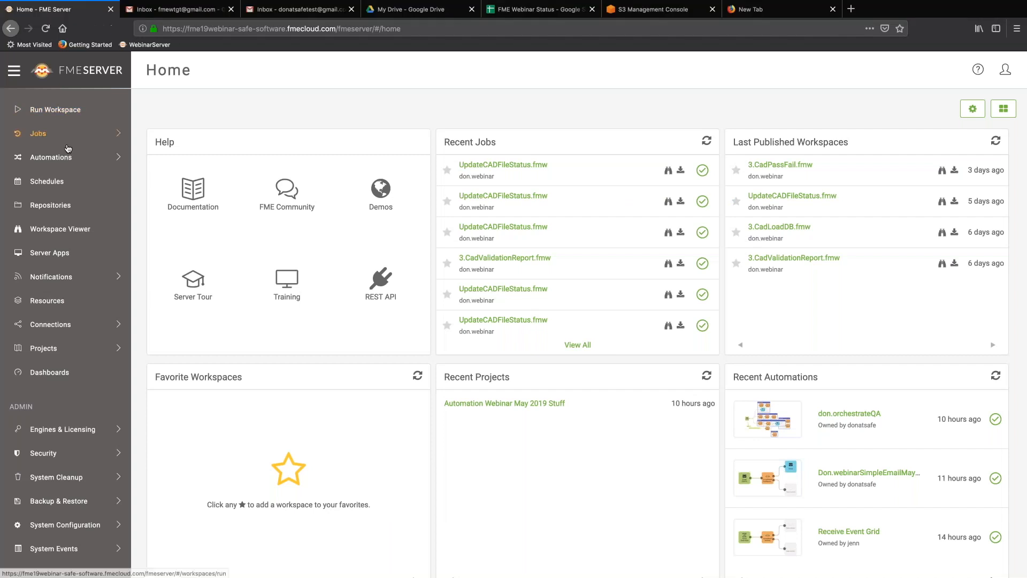
Start building a new automation from the Automations section.
left_click(61, 156)
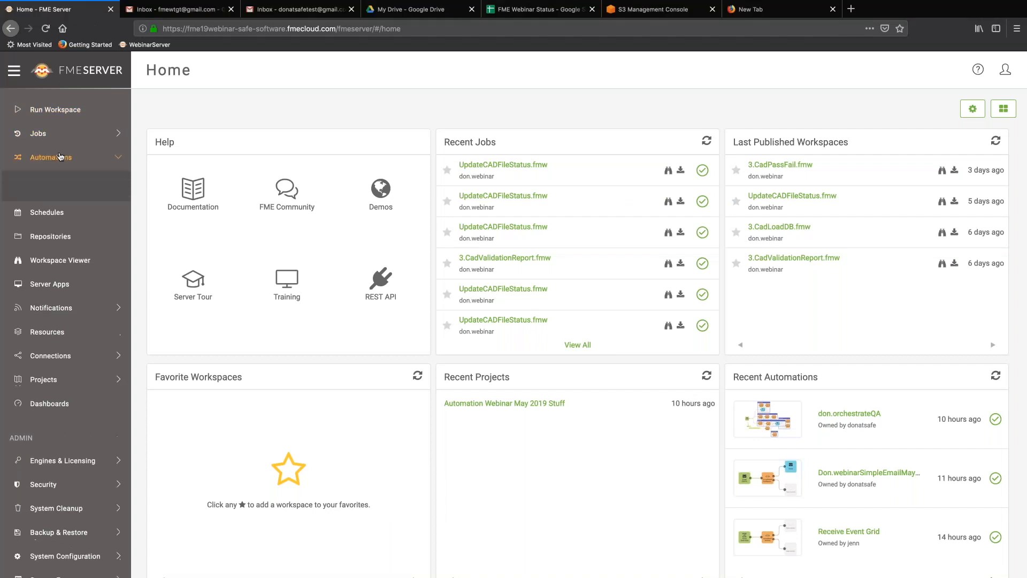
left_click(60, 178)
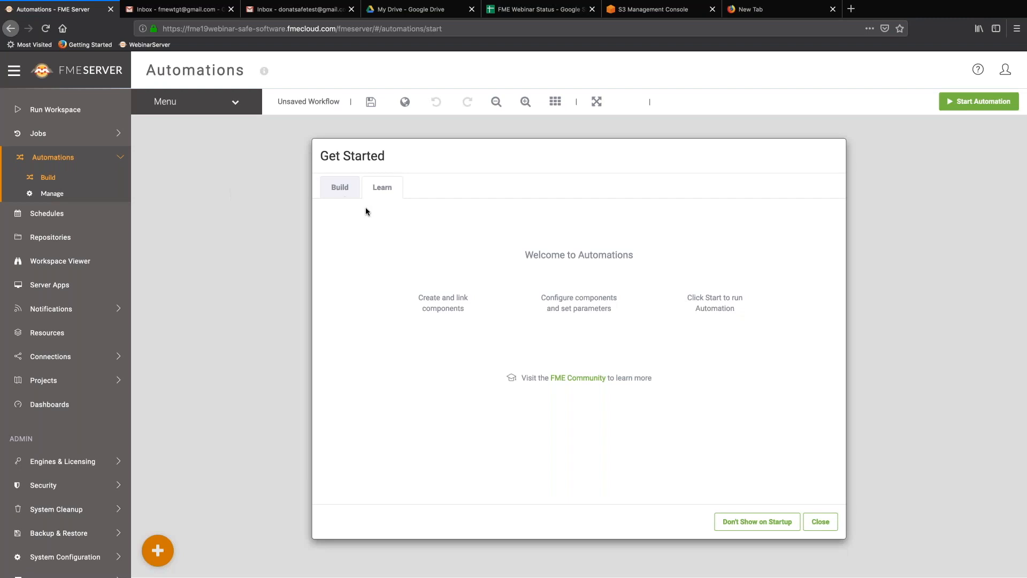
left_click(338, 189)
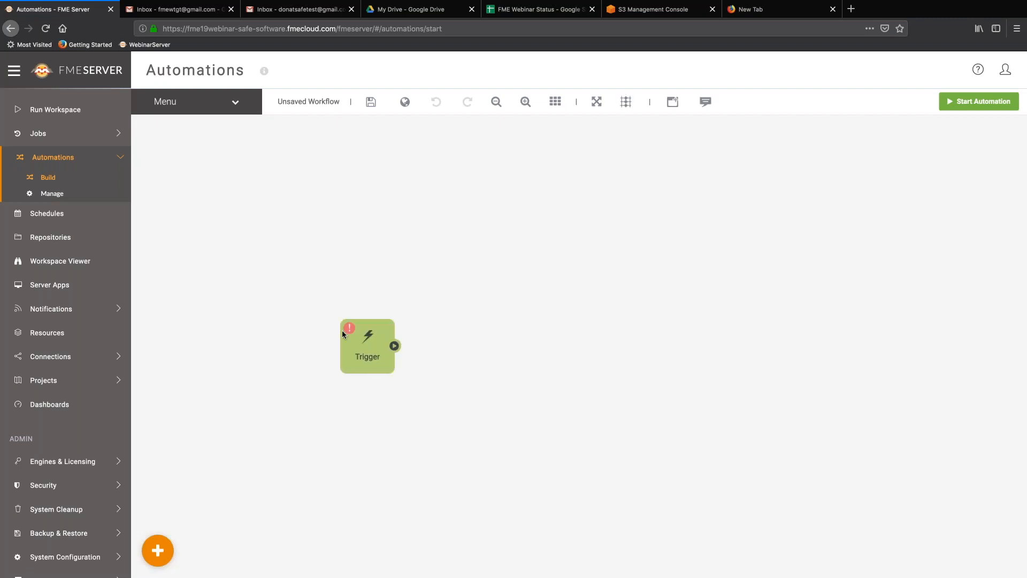
Set the trigger to Email received (SMTP) with email user name qa_simple and apply it.
left_click(366, 343)
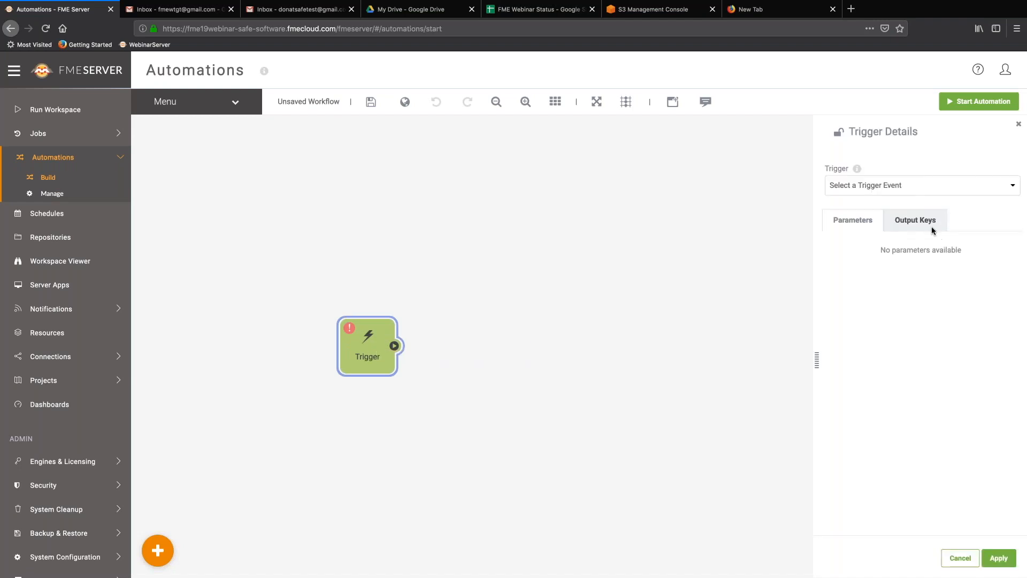
left_click(907, 191)
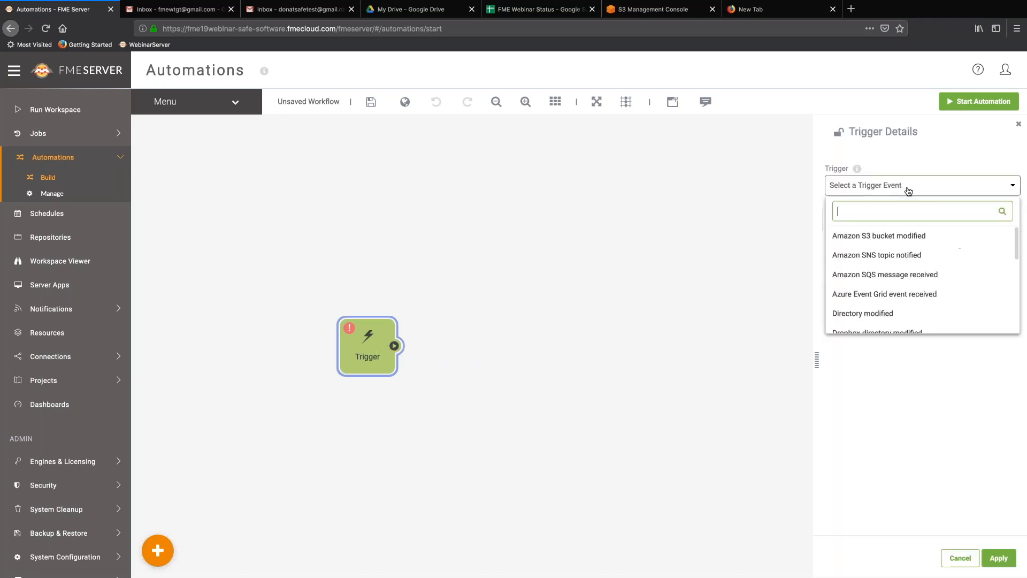
scroll(896, 286, "down", 3)
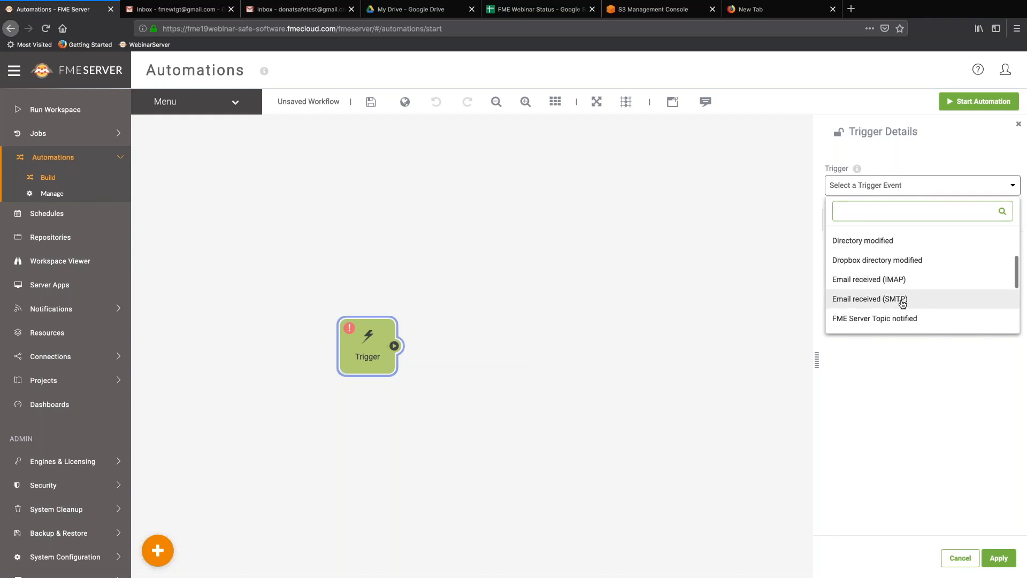
left_click(893, 301)
left_click(847, 268)
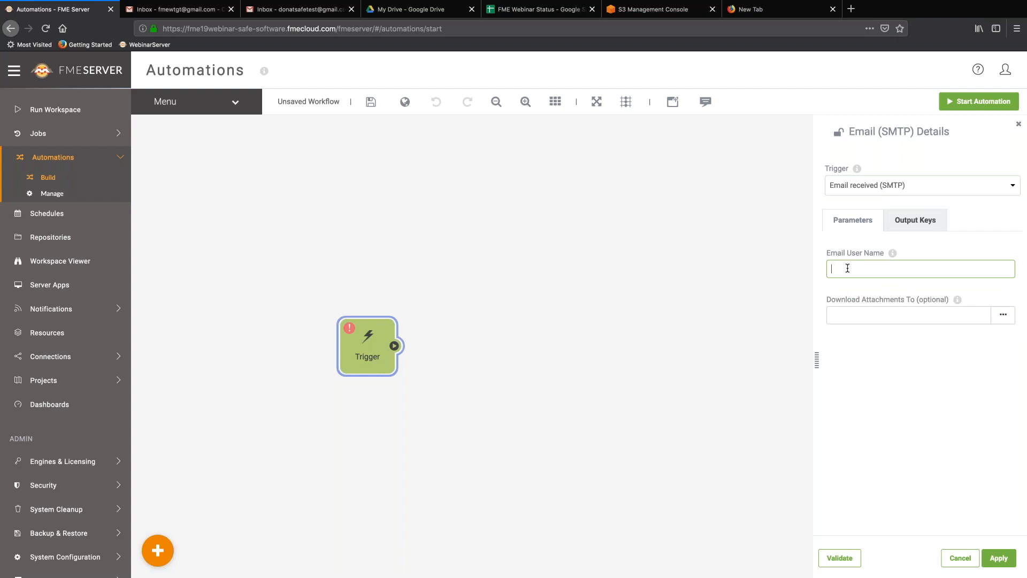
type("1u")
type("qu")
type("a")
type("_smtp")
type("e")
left_click(987, 313)
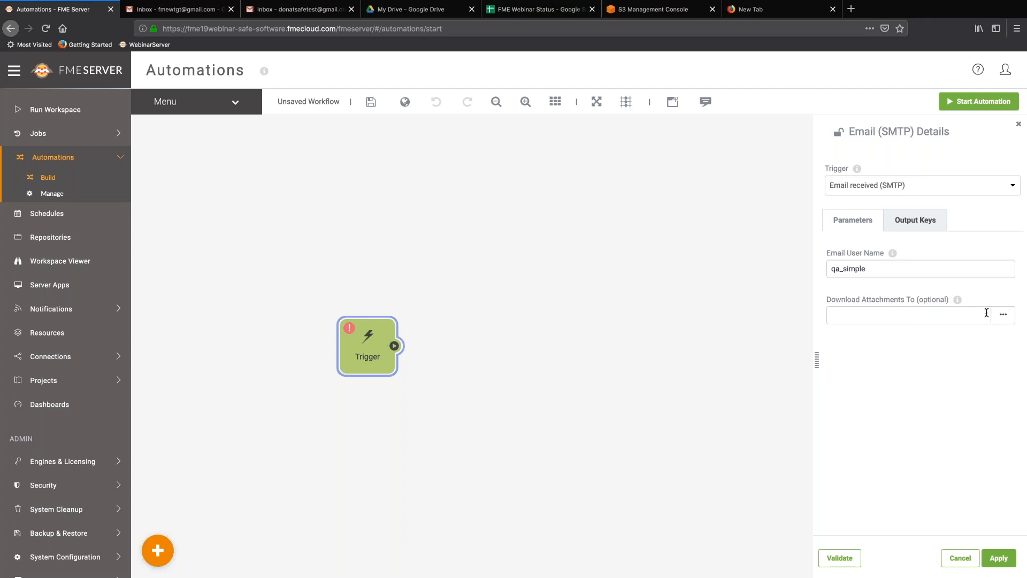
left_click(646, 399)
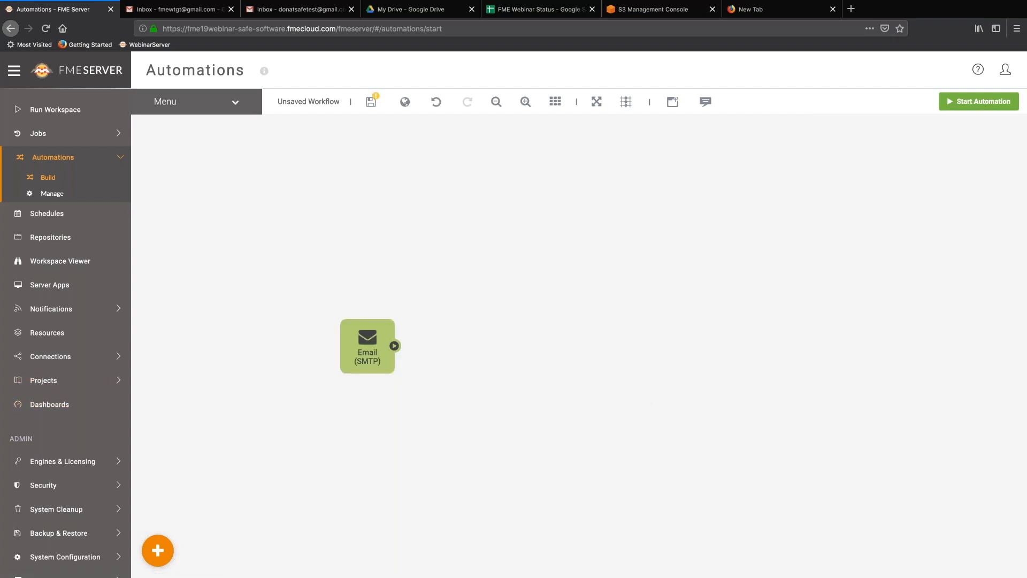
Add a next action that runs the workspace 3.CadValidationReport.fmw.
left_click(234, 102)
left_click(228, 213)
left_click(475, 336)
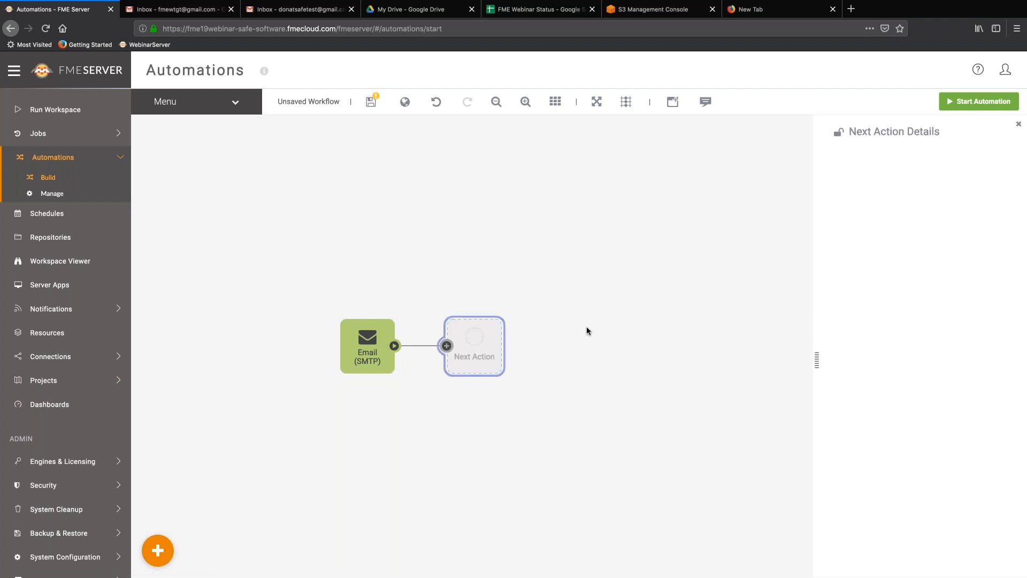
left_click(843, 218)
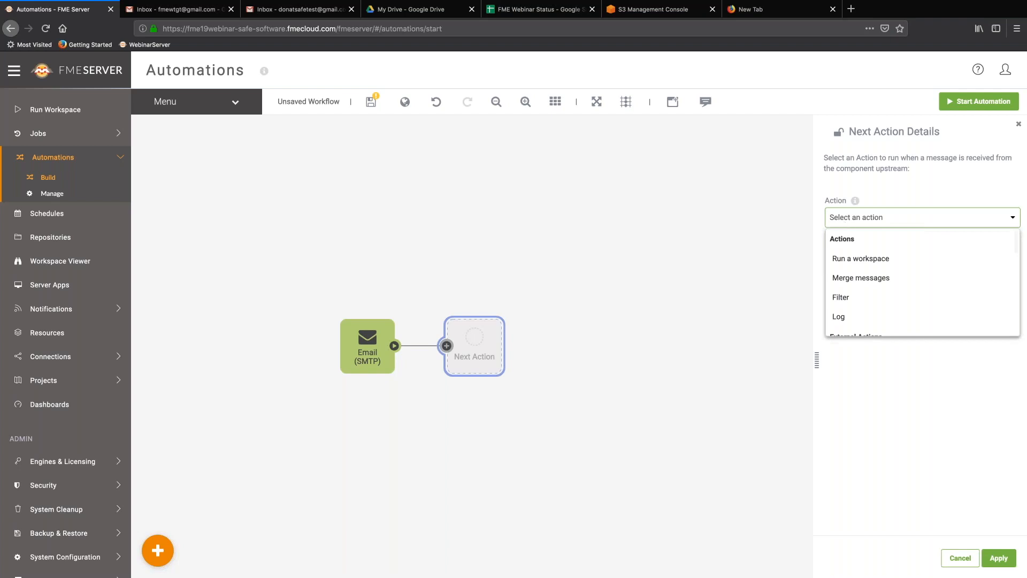
left_click(854, 260)
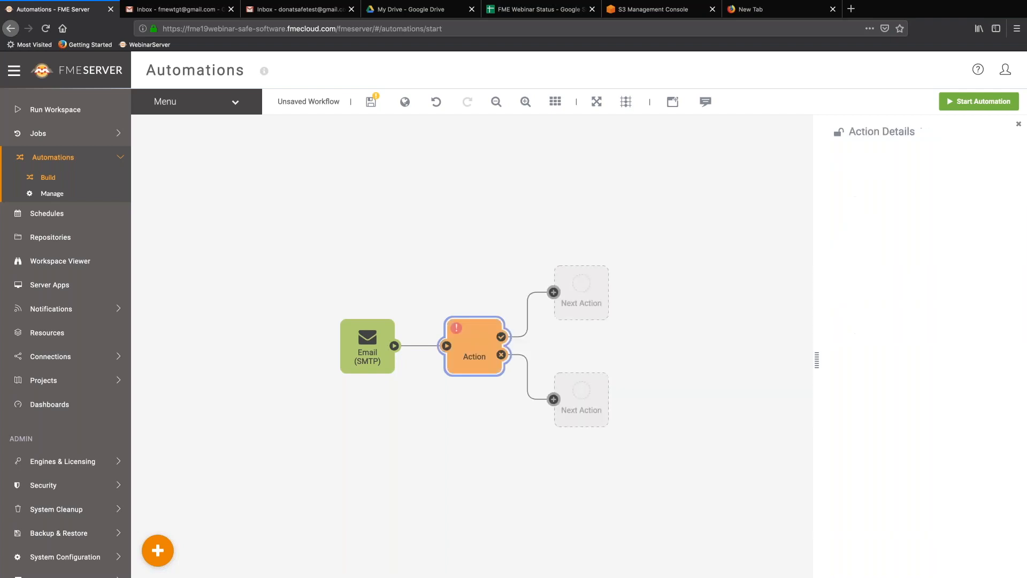
left_click(868, 279)
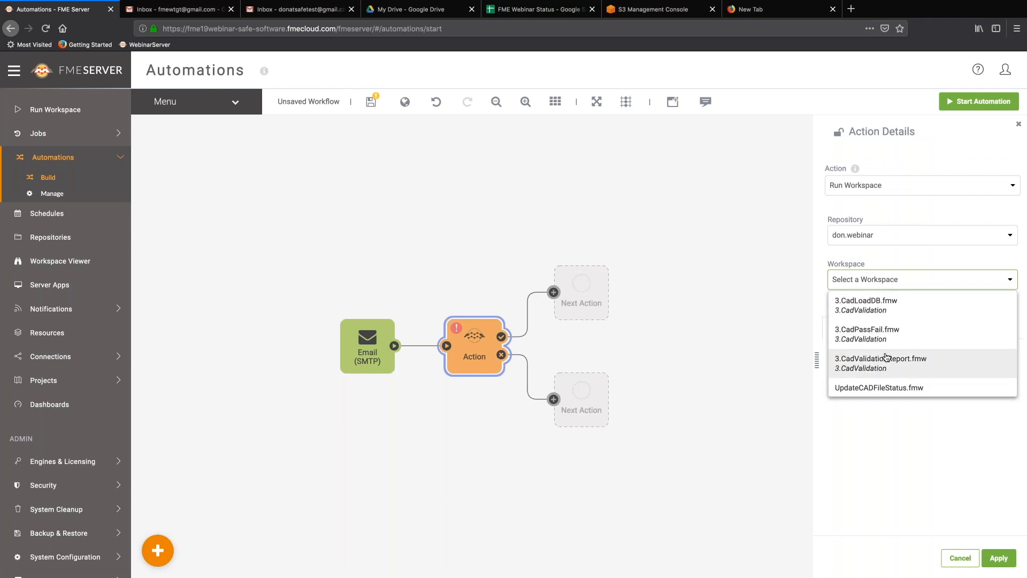
left_click(886, 357)
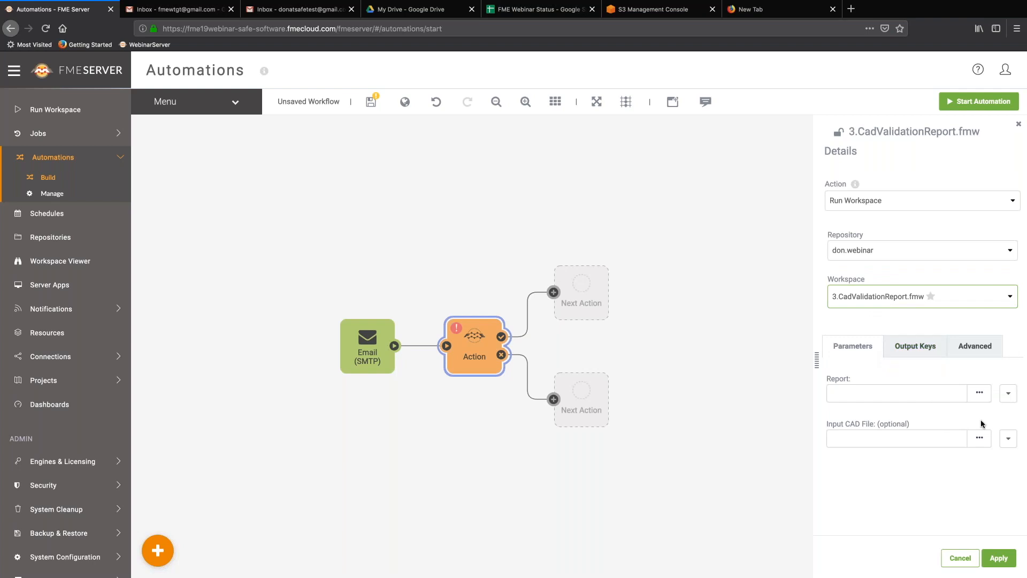
Set the workspace's Input CAD File to Email > Email Attachment.
left_click(1006, 440)
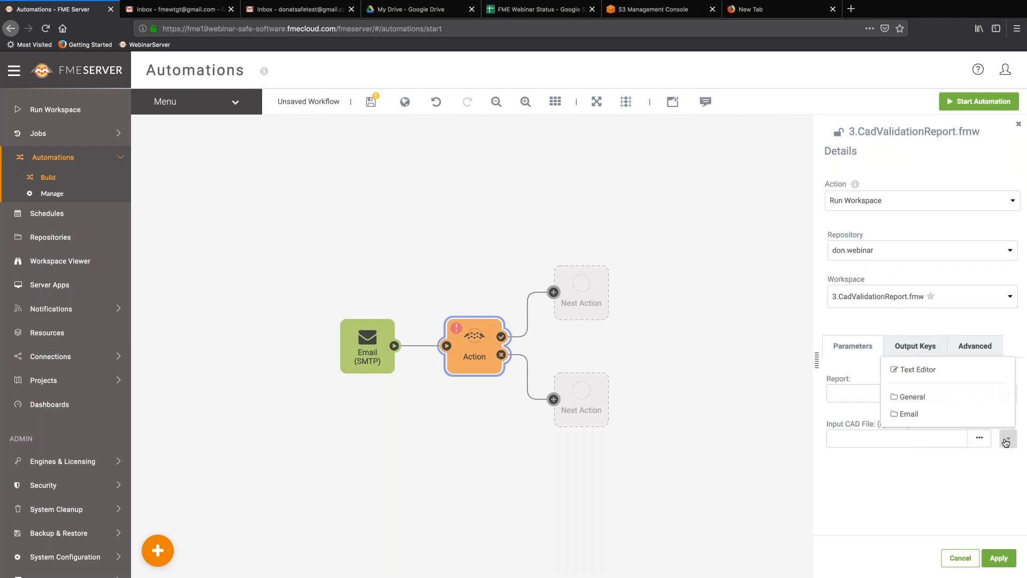
left_click(924, 414)
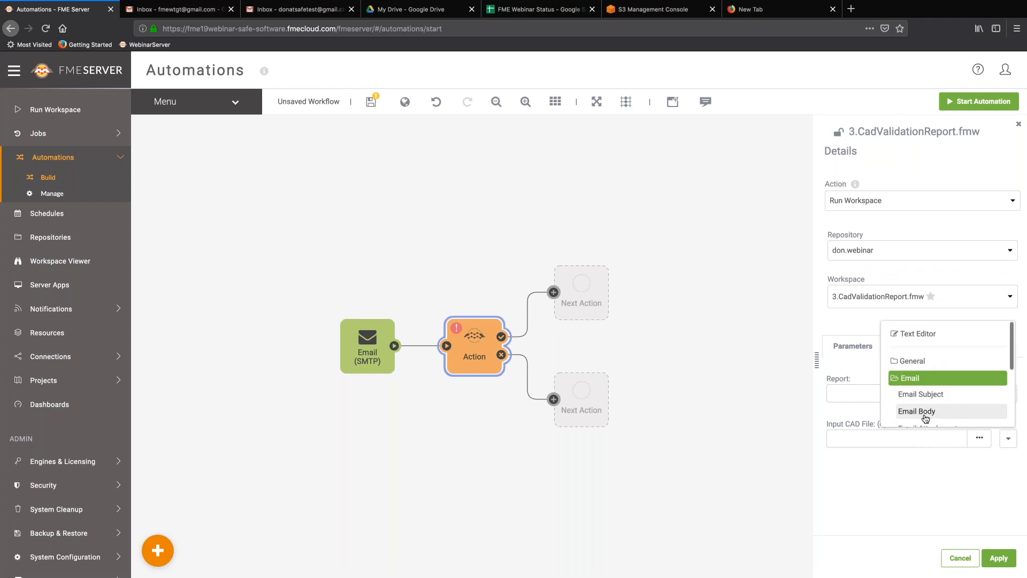
scroll(926, 418, "down", 1)
scroll(925, 419, "down", 1)
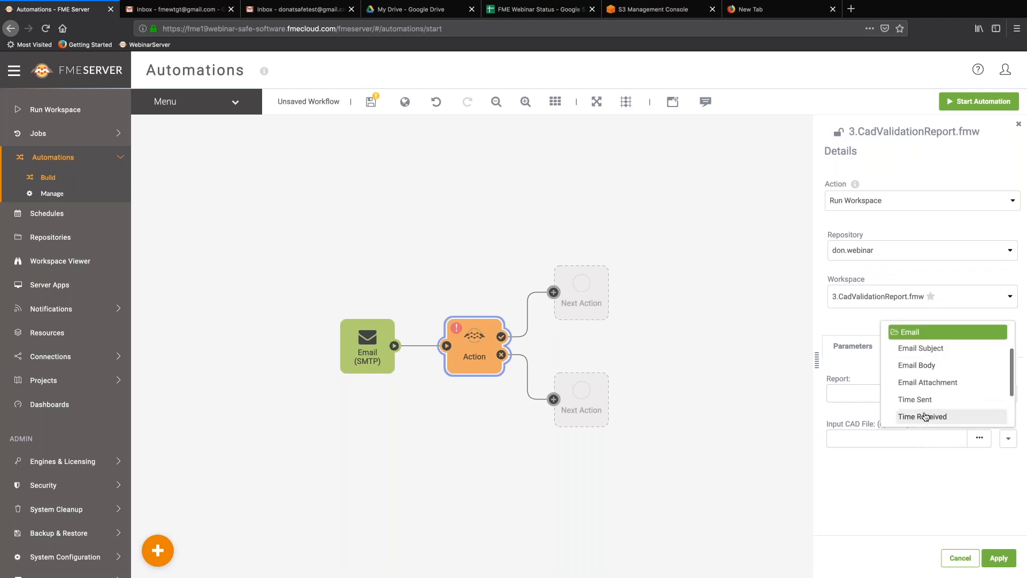
left_click(938, 383)
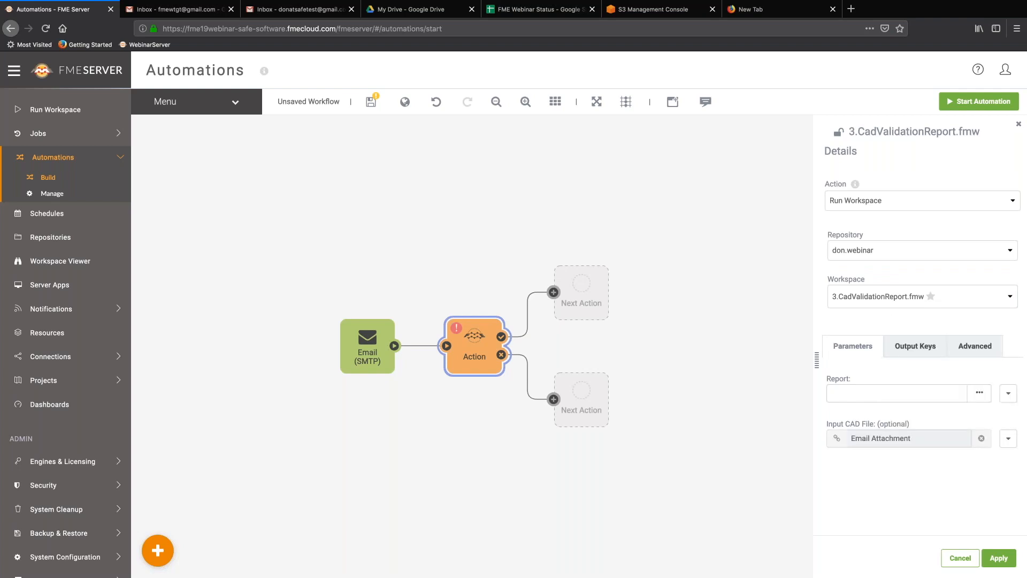
Point the Report destination at the Temp/Webinar shared resource folder.
left_click(979, 395)
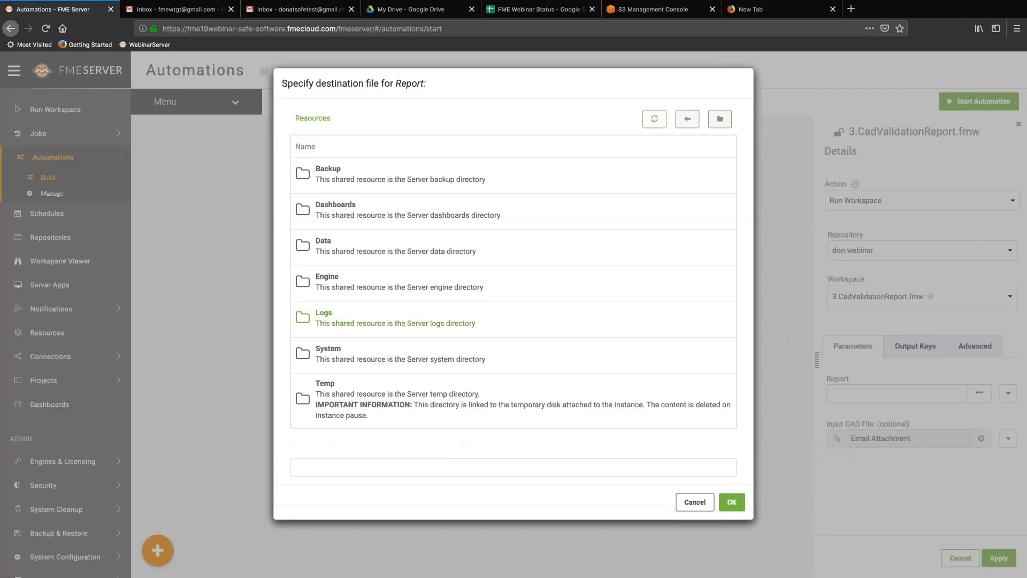
left_click(373, 387)
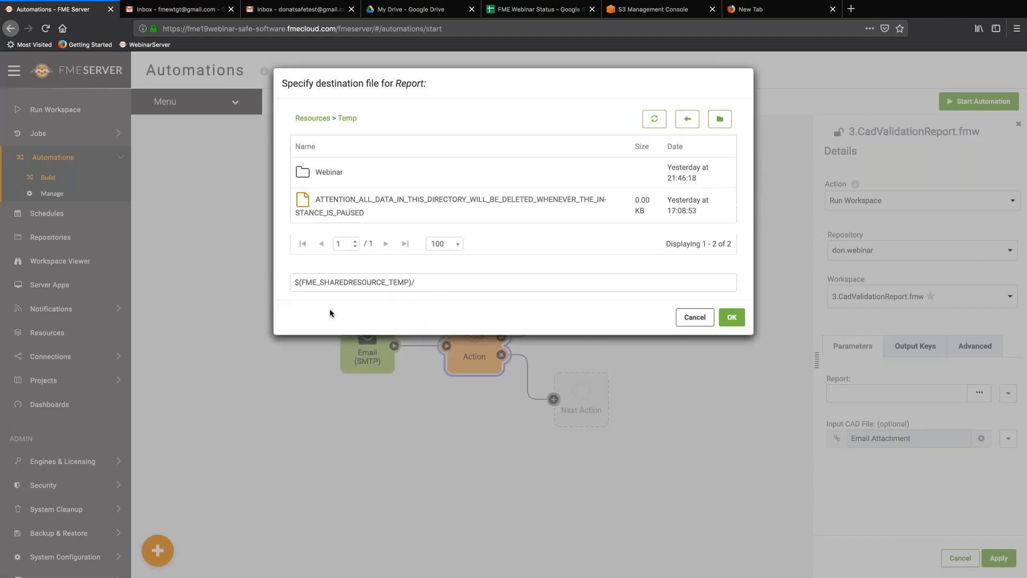
left_click(329, 173)
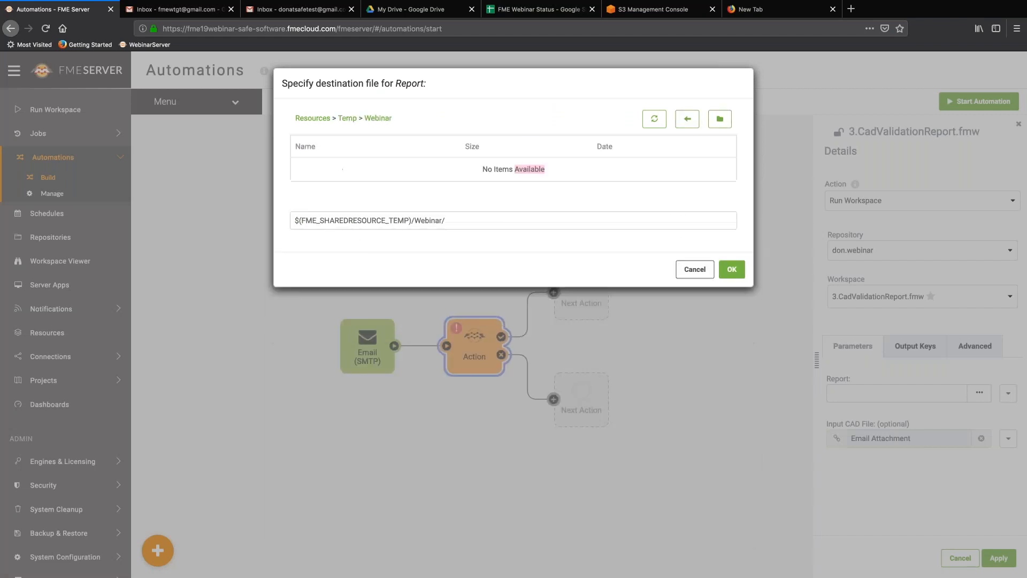
left_click(450, 313)
key("ctrl+a")
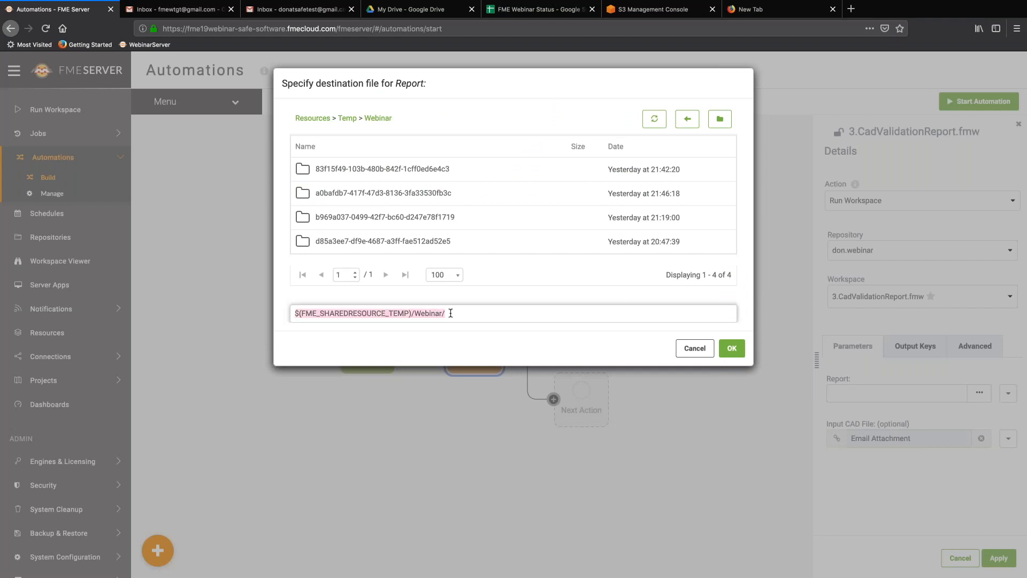
left_click(729, 356)
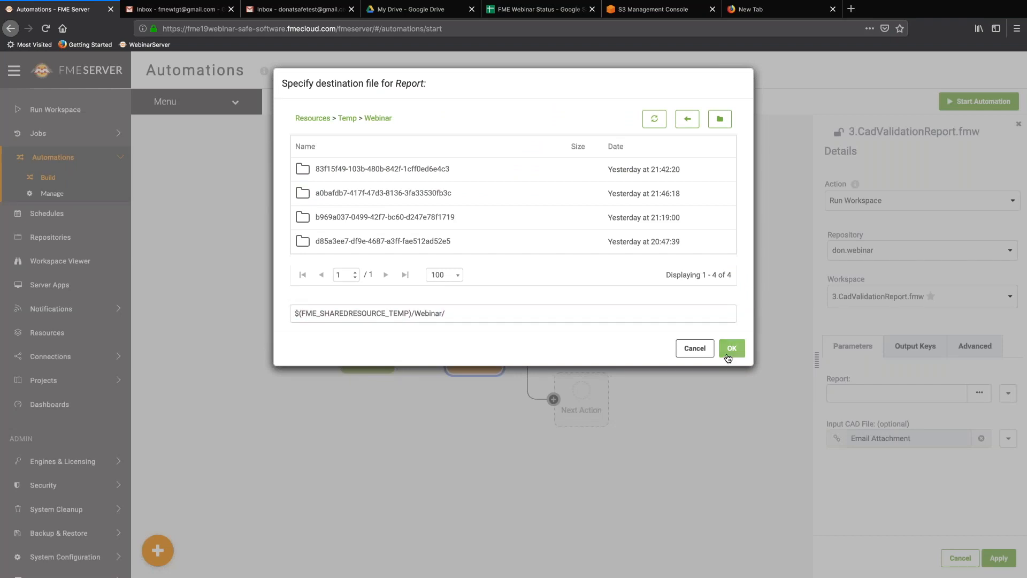
Extend the Report path with May30/{event.id}/validationreport.html in the Text Editor.
left_click(1009, 395)
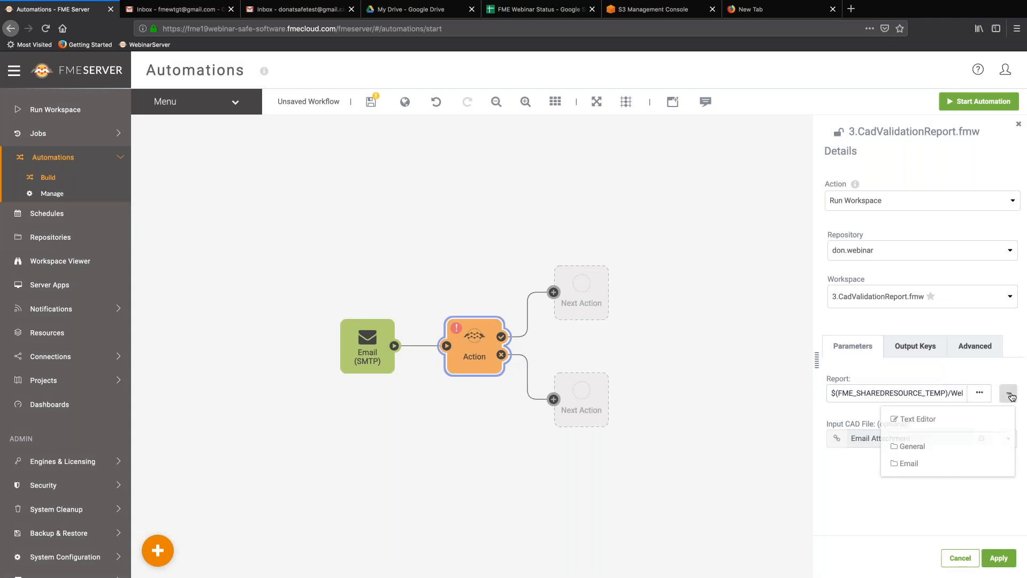
left_click(940, 422)
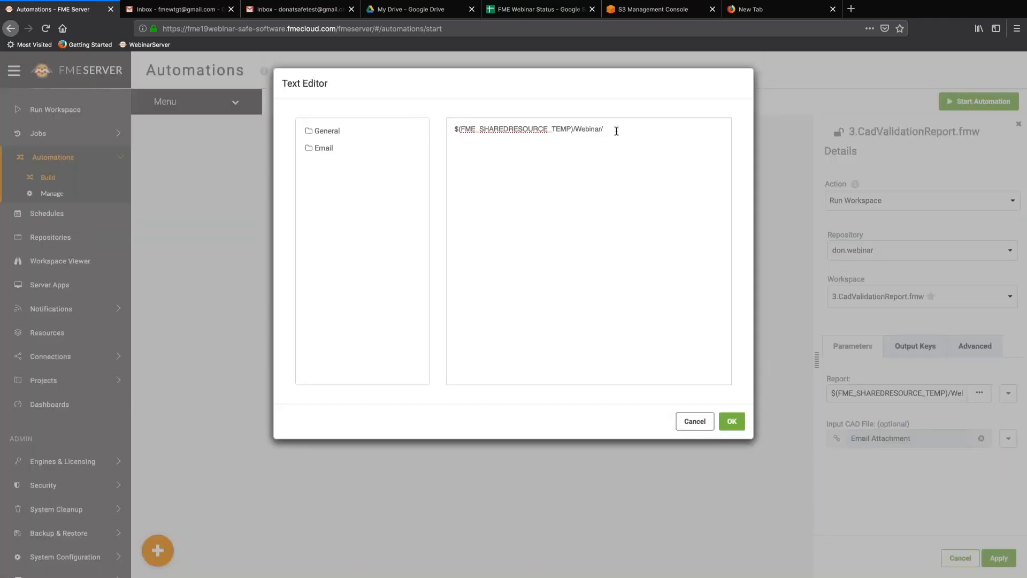
type("May30/")
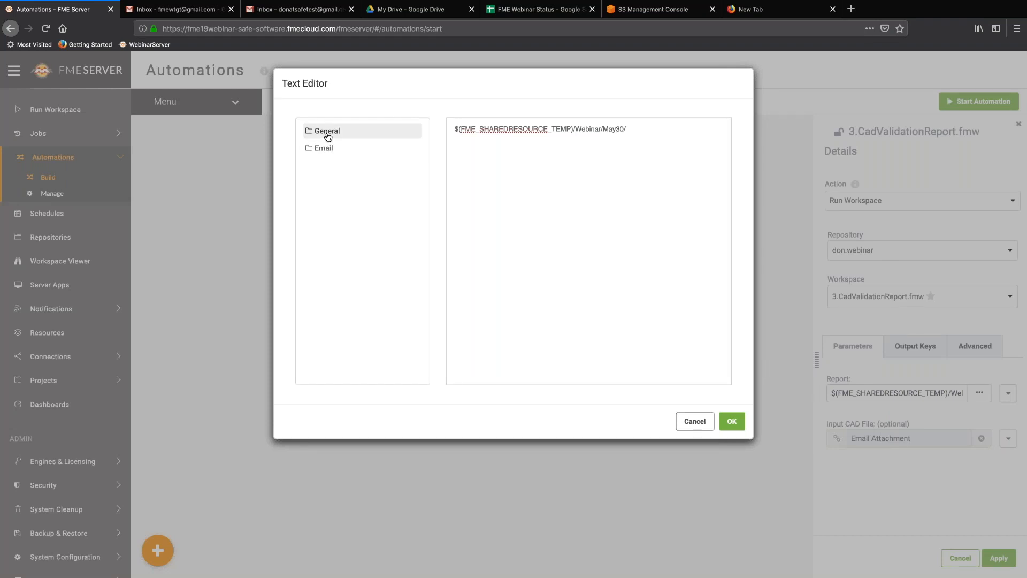
left_click(328, 134)
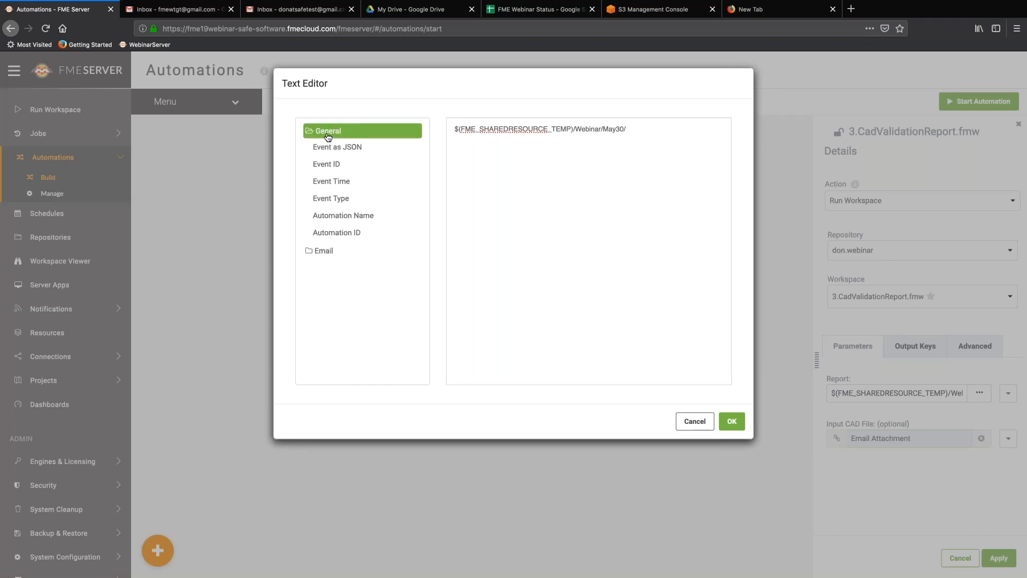
left_click(343, 164)
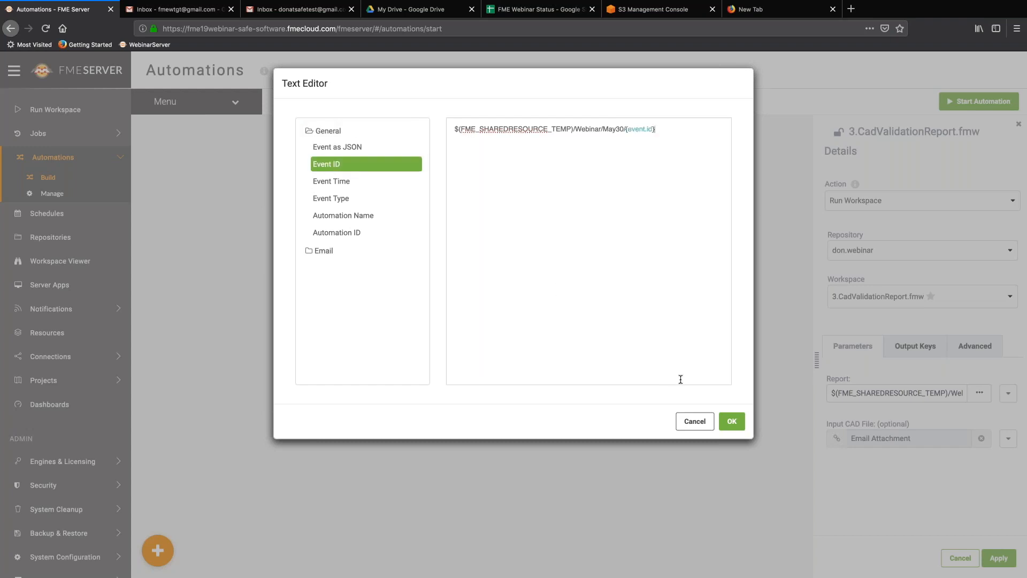
type("/validationreport.html")
left_click(733, 421)
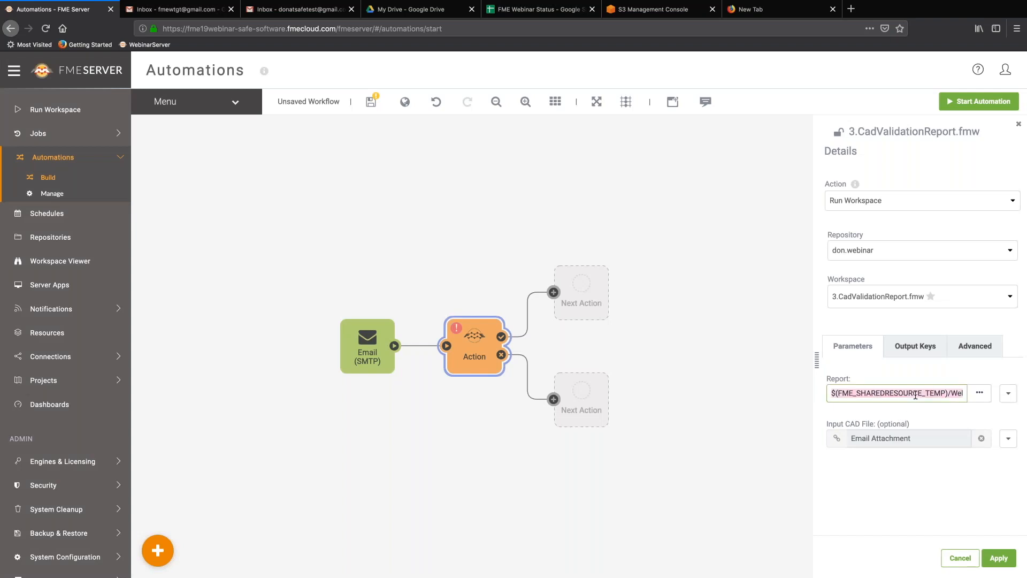
Create global key outputReport with the pasted report path, then apply the workspace action.
left_click(405, 102)
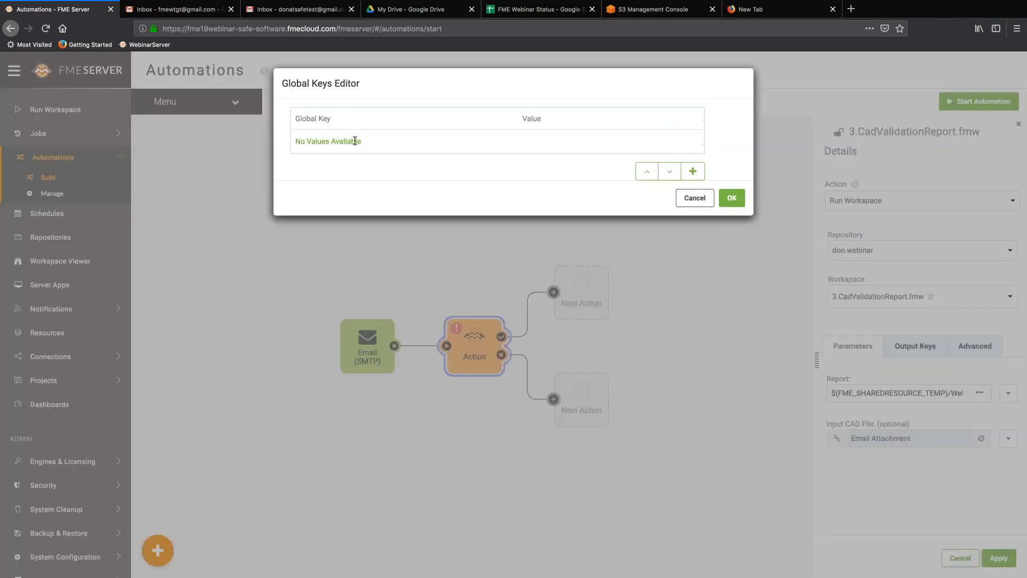
left_click(691, 173)
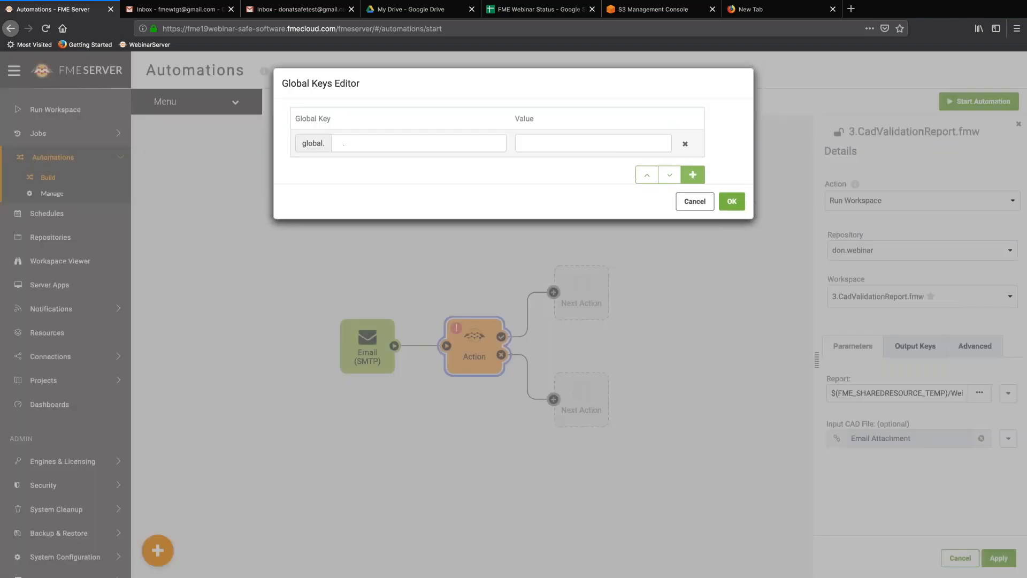
left_click(370, 145)
type("outputReport")
key("Tab")
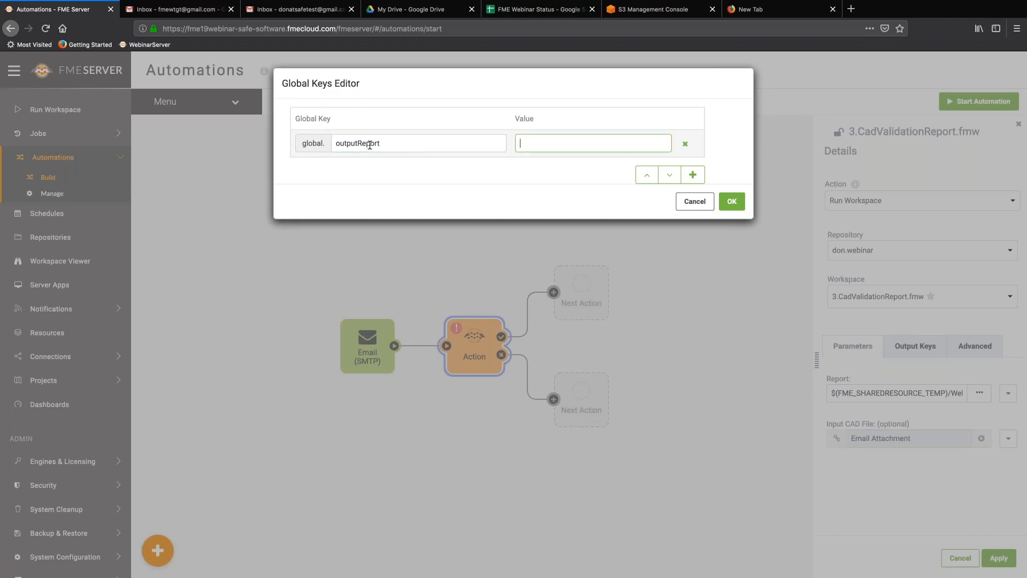
key("ctrl+v")
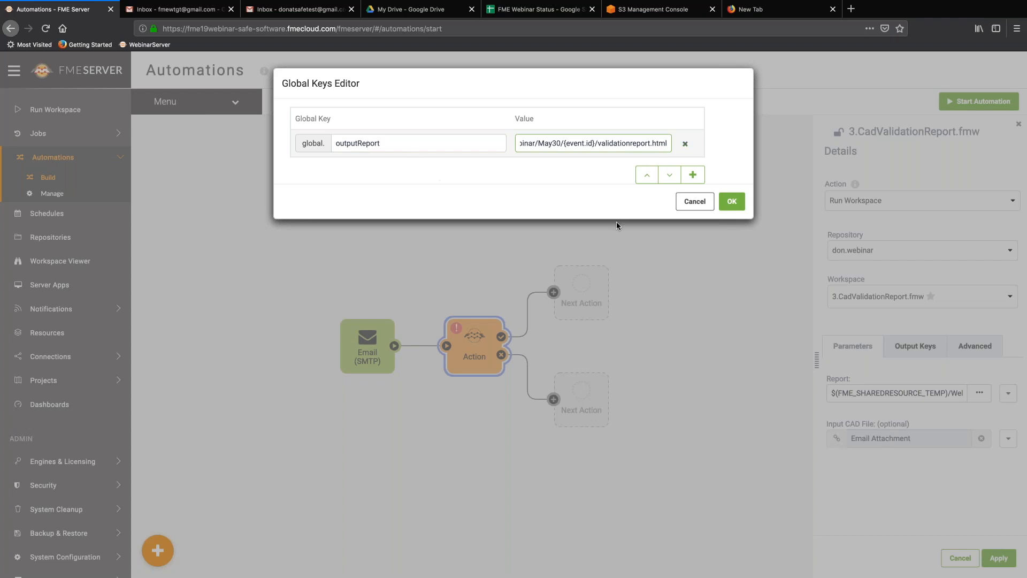
left_click(734, 202)
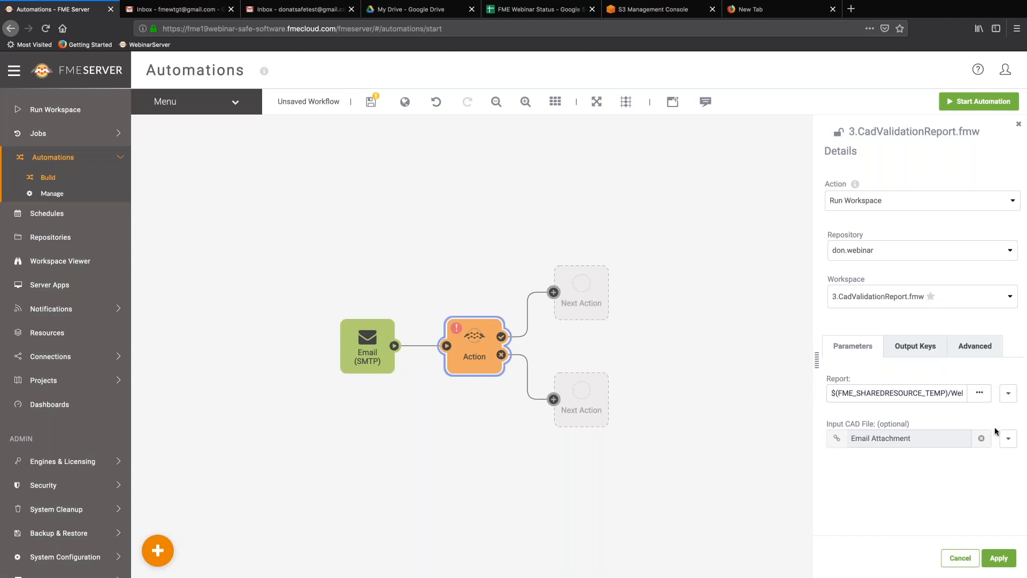
left_click(998, 558)
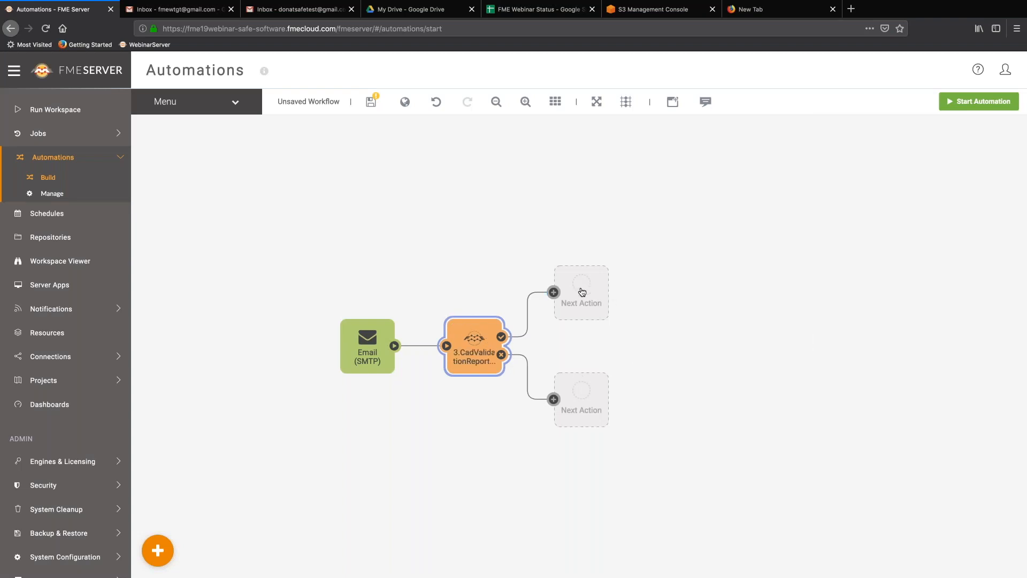
Add a Send an email action on the workspace's success branch.
left_click_drag(579, 288, 613, 326)
left_click(627, 317)
left_click(873, 217)
scroll(880, 268, "down", 5)
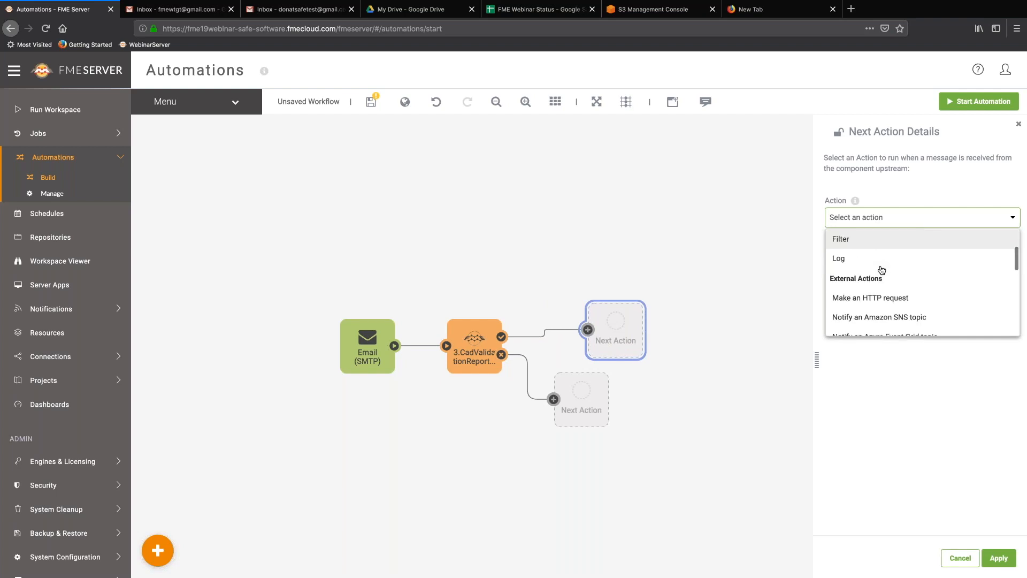
scroll(881, 270, "down", 5)
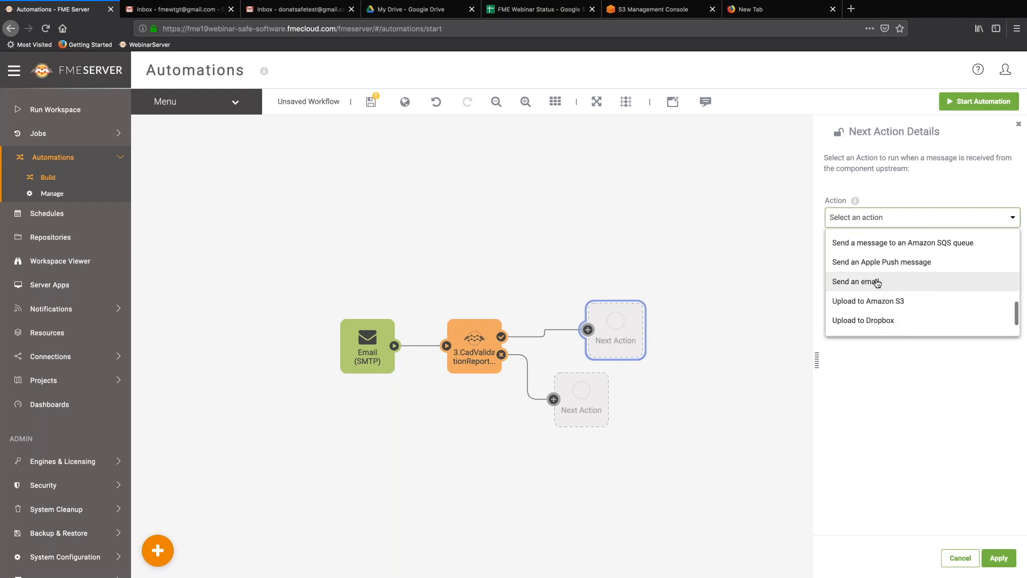
left_click(878, 283)
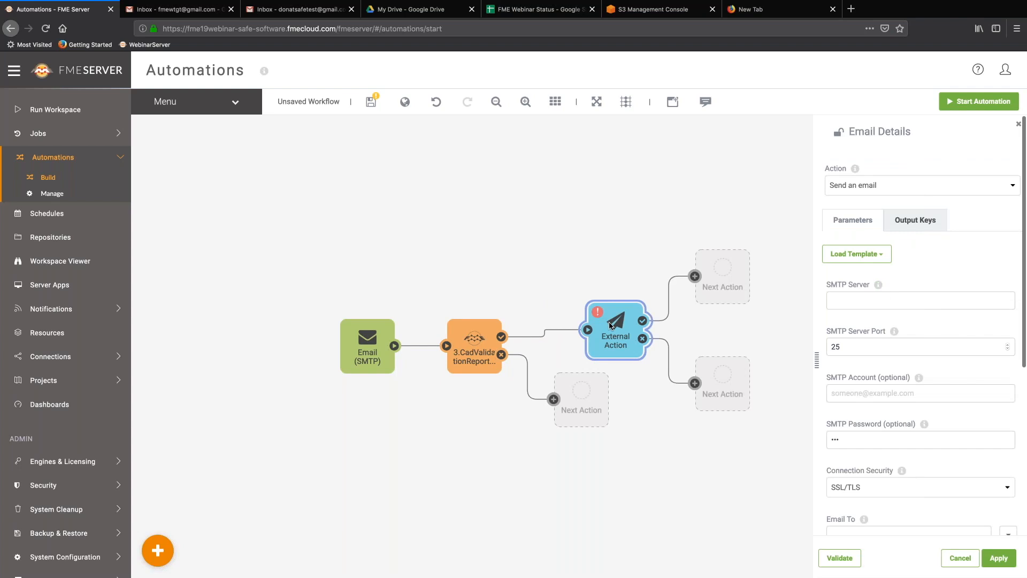
Load the Gmail template (smtp.gmail.com, port 465) and enter the SMTP account name.
left_click(878, 257)
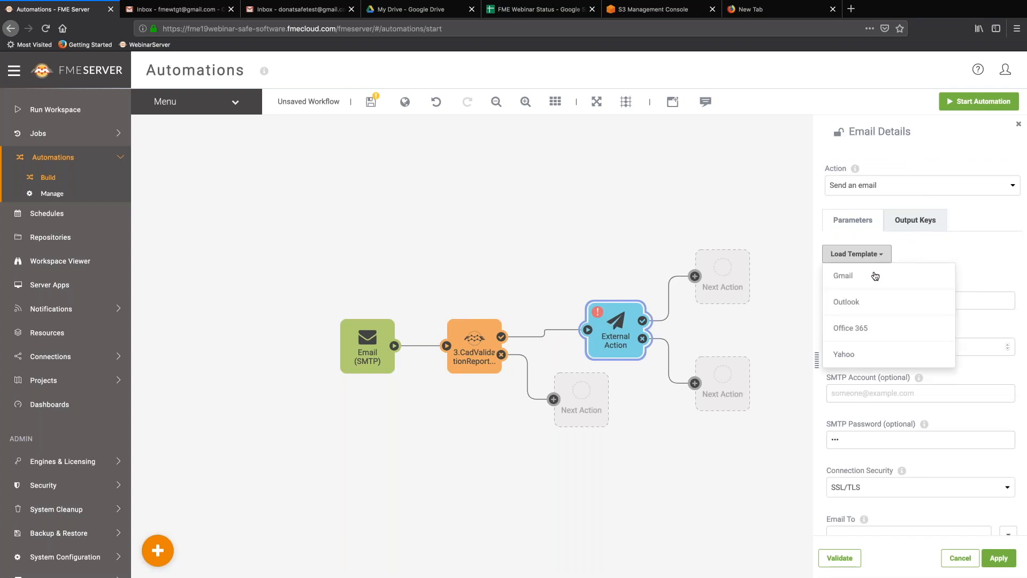
left_click(875, 276)
left_click(865, 391)
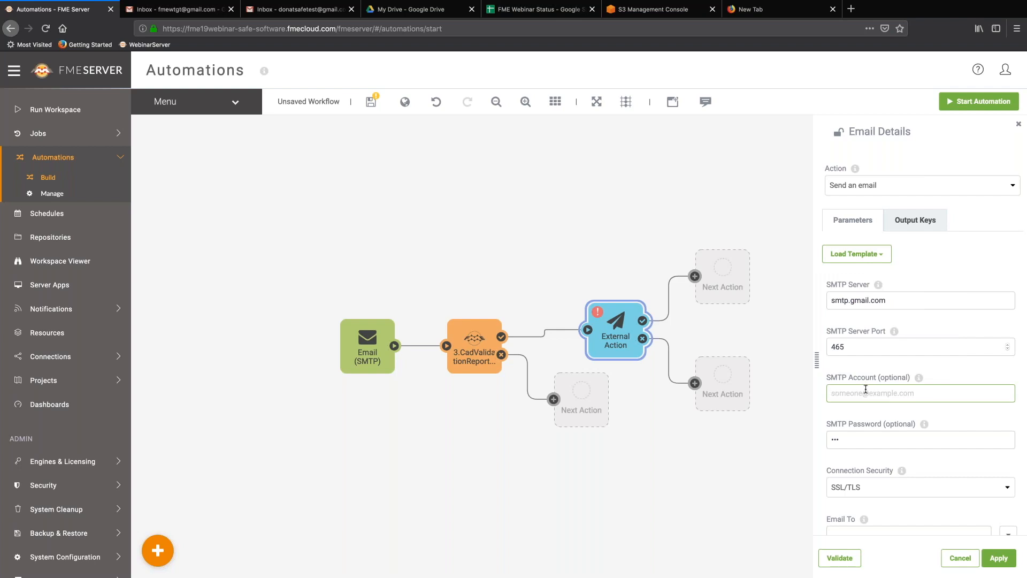
left_click(867, 442)
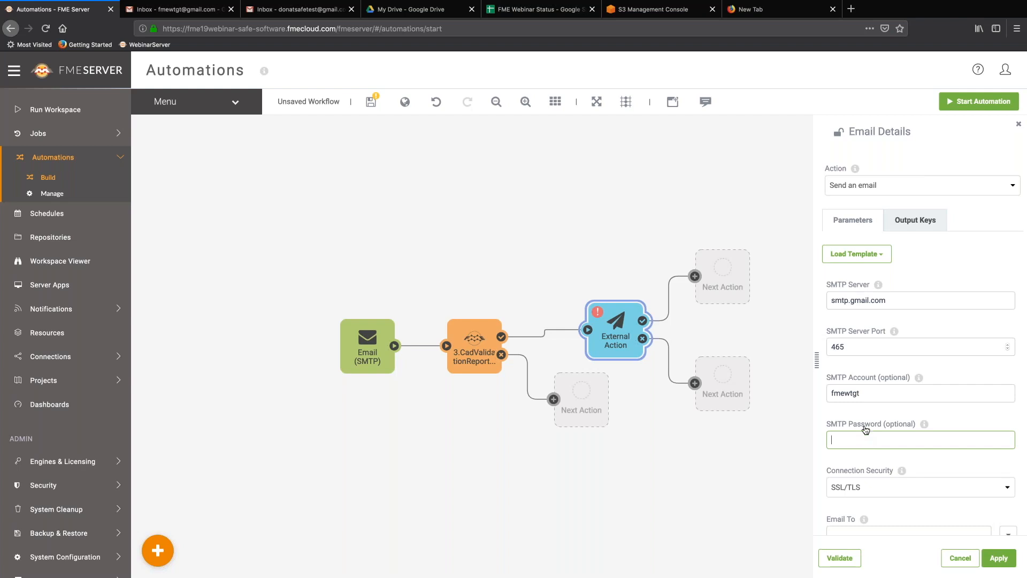
key("ctrl+v")
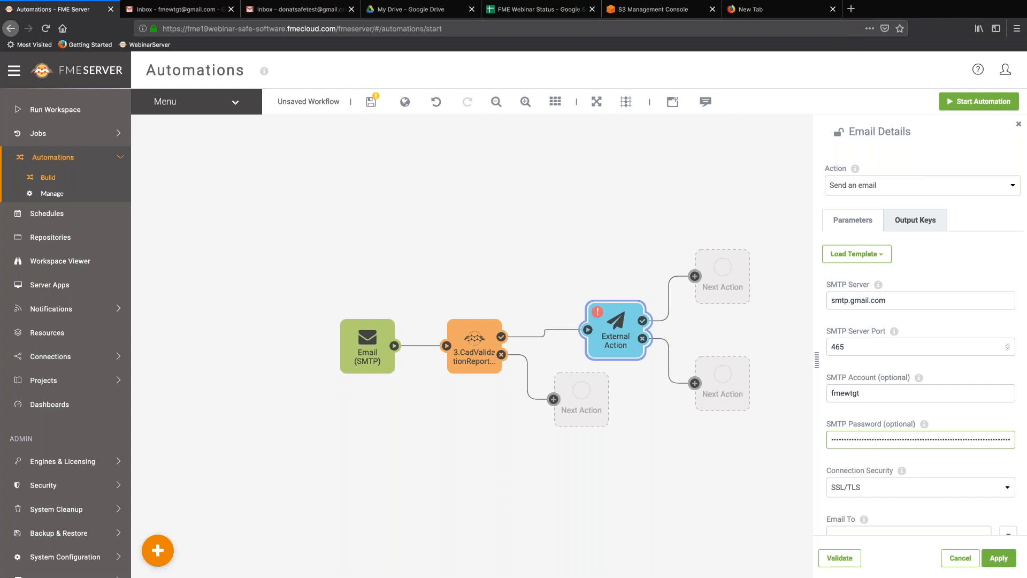
key("ctrl+z")
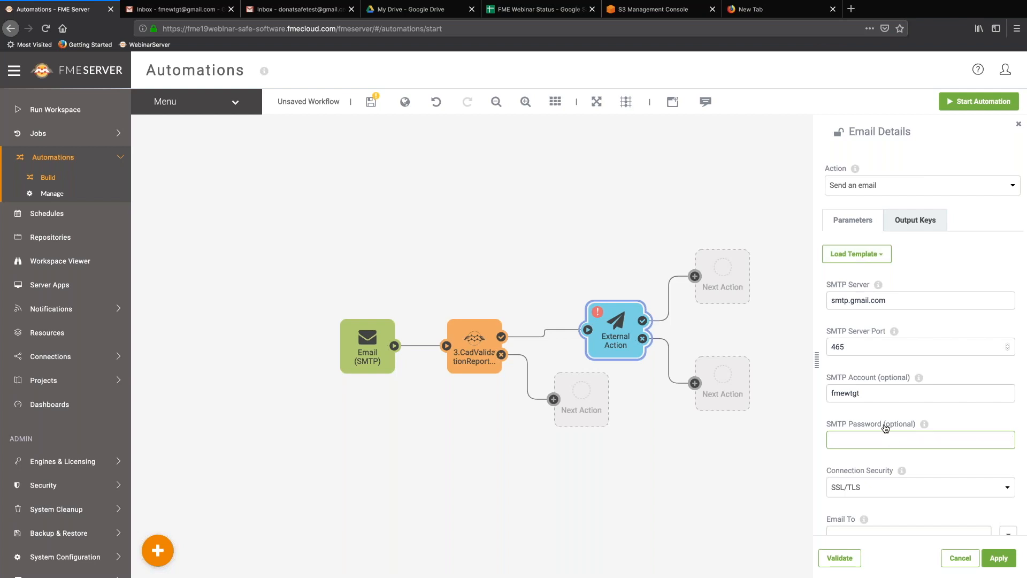
Copy the app password from the other Firefox tab into the SMTP Password field.
left_click(770, 9)
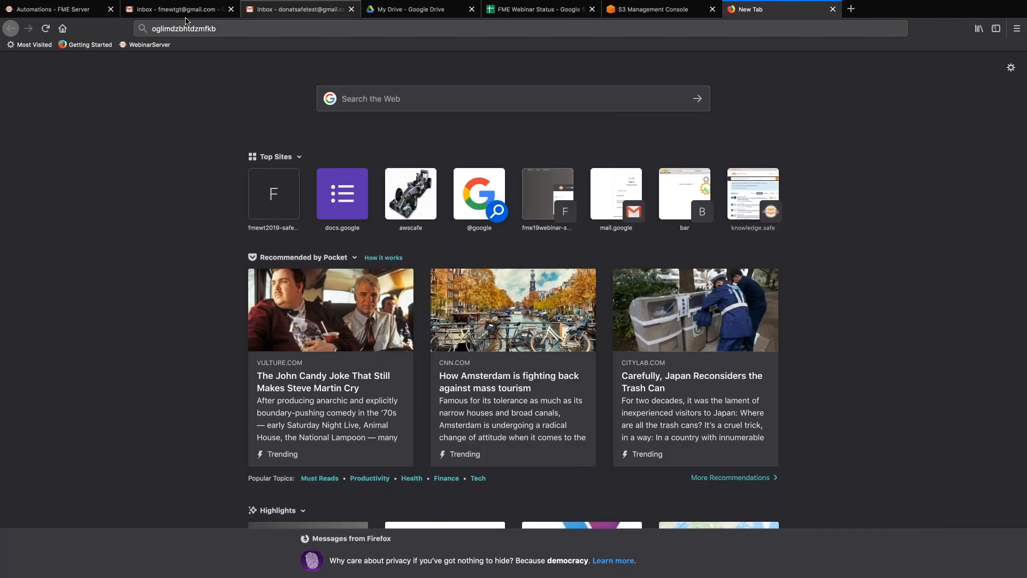
left_click(184, 27)
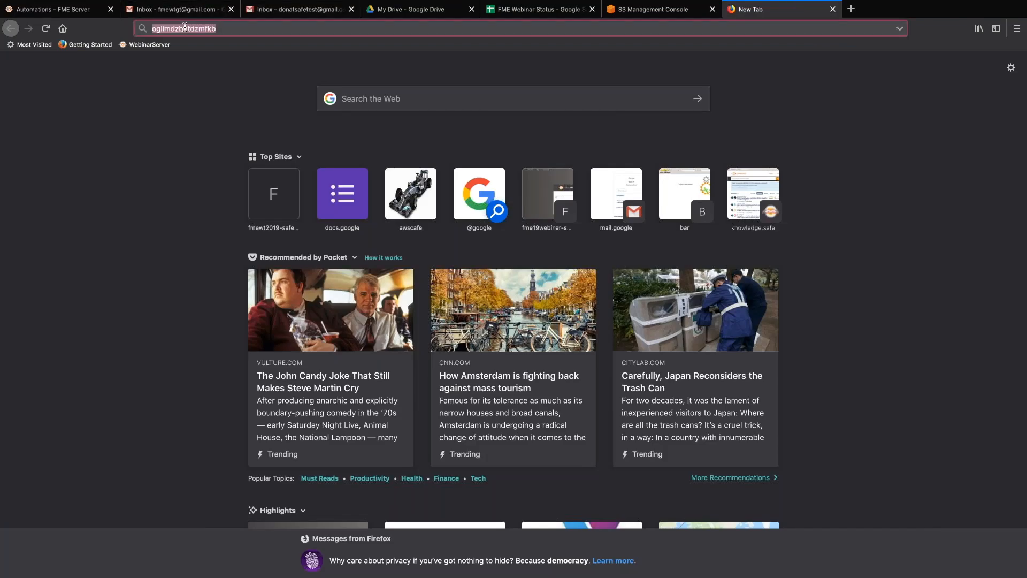
left_click(92, 13)
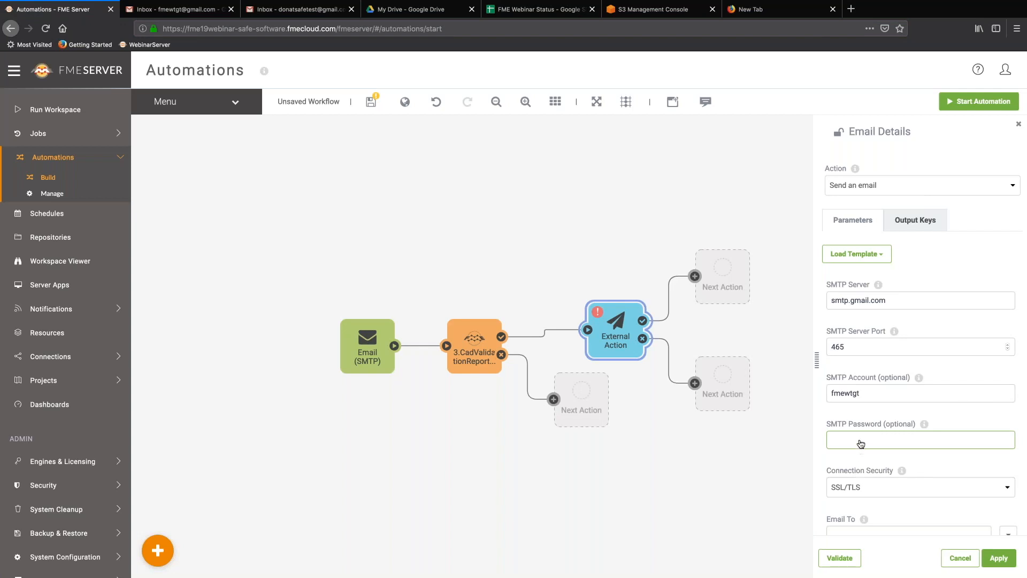
key("ctrl+v")
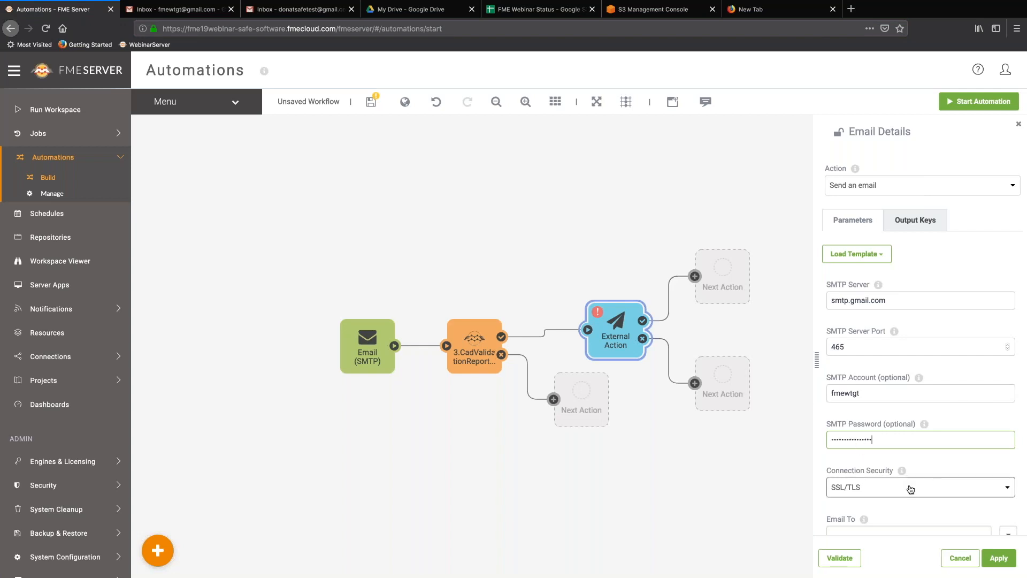
Set Email To to the trigger's Email > Sent from Address value.
scroll(910, 488, "down", 2)
left_click(1008, 484)
left_click(996, 473)
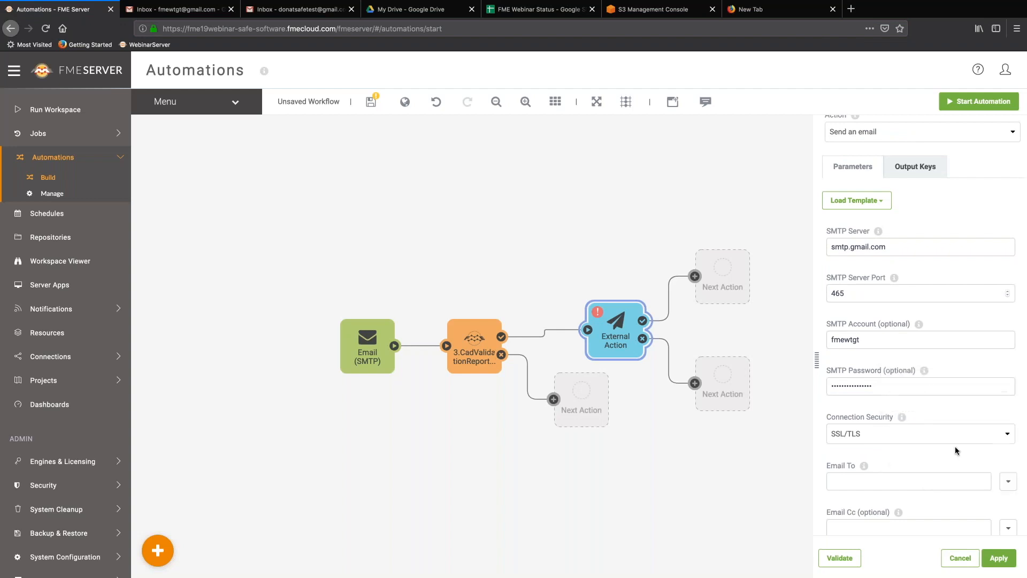
left_click(1009, 483)
left_click(1008, 483)
left_click(1008, 483)
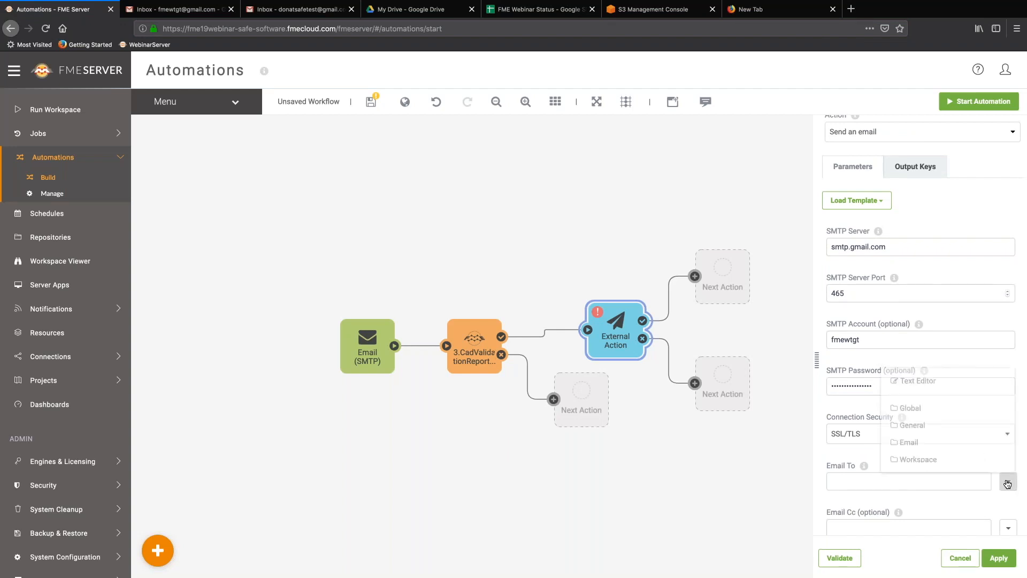
left_click(945, 444)
scroll(945, 447, "down", 5)
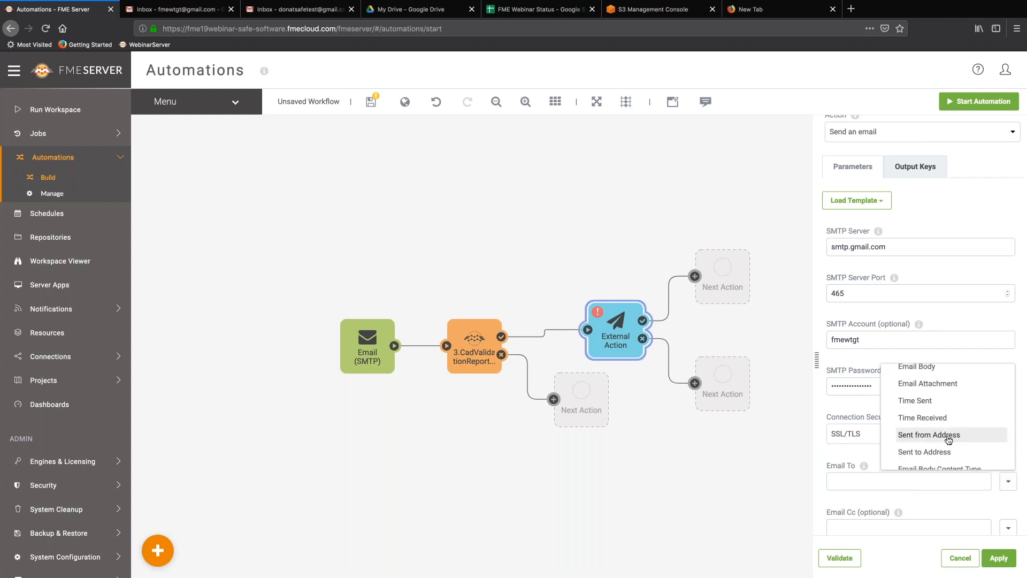
left_click(947, 437)
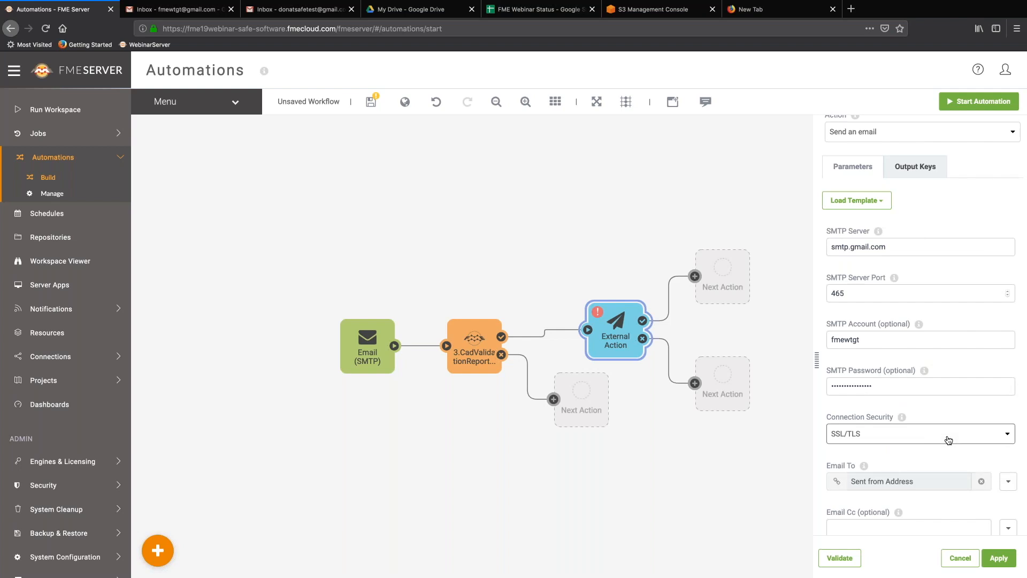
scroll(948, 440, "down", 2)
scroll(997, 438, "down", 5)
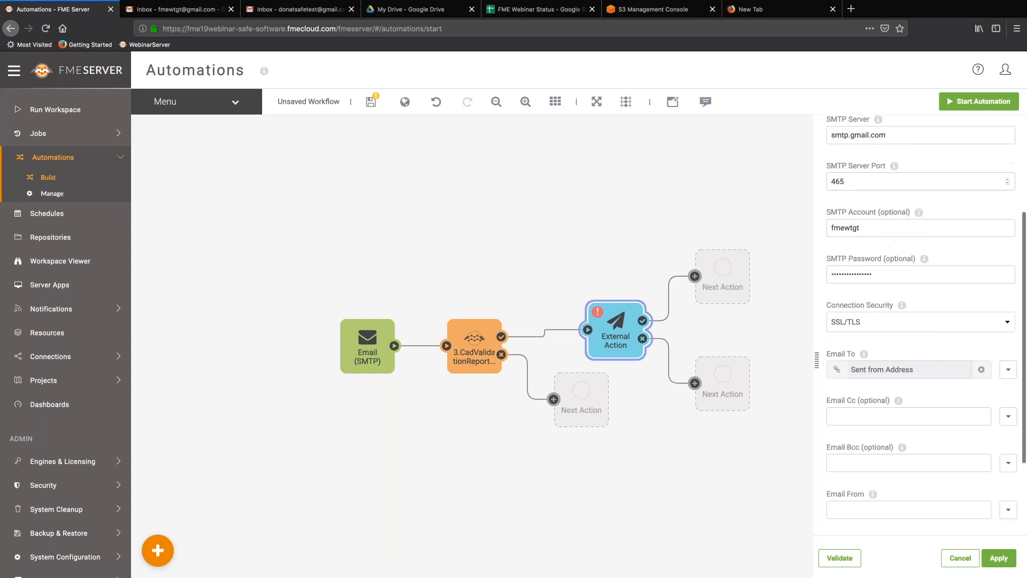
Enter the sender account and the subject 'Here is your validation report'.
left_click(957, 425)
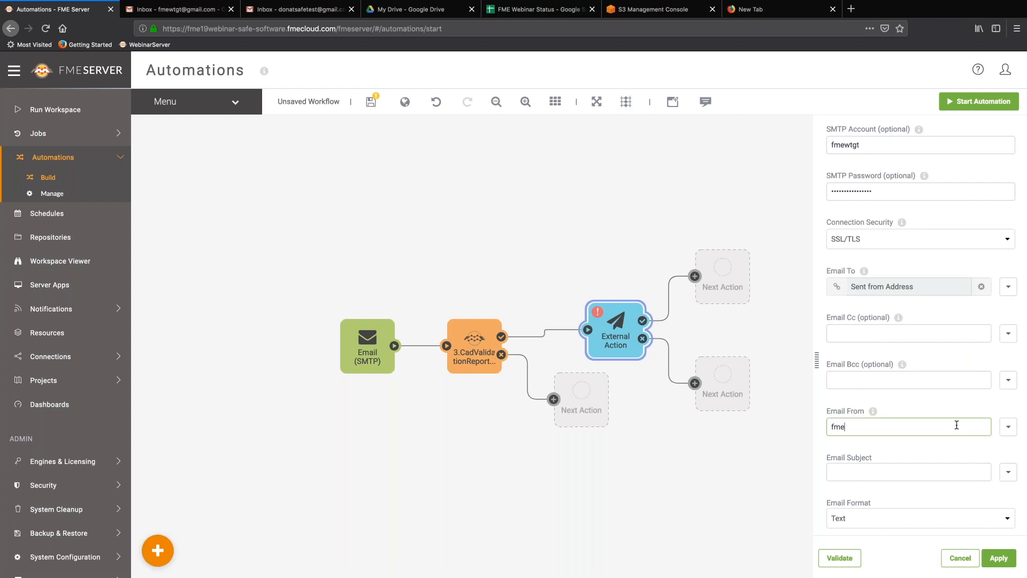
left_click(957, 472)
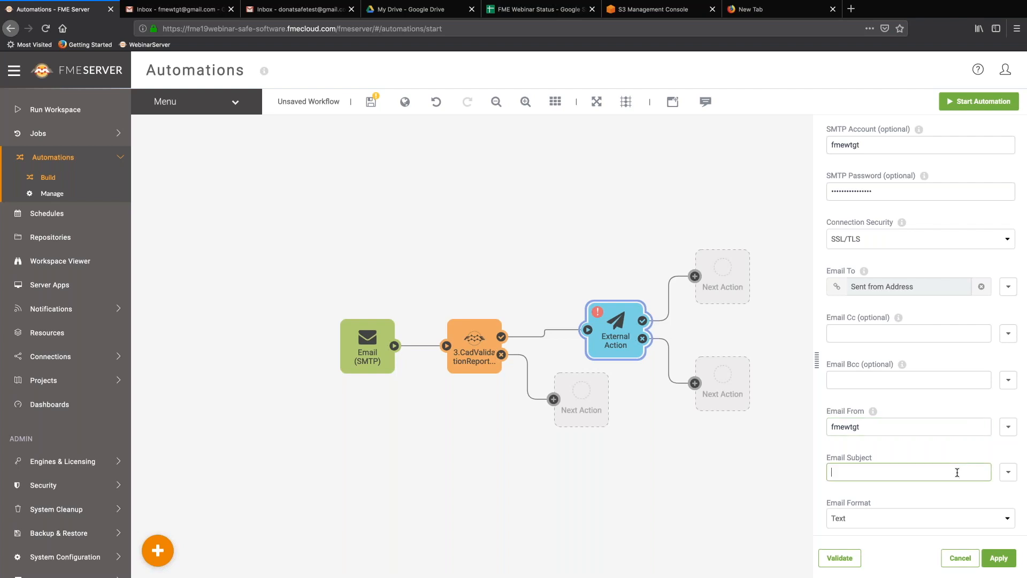
type("Here is your validation report")
scroll(957, 472, "down", 2)
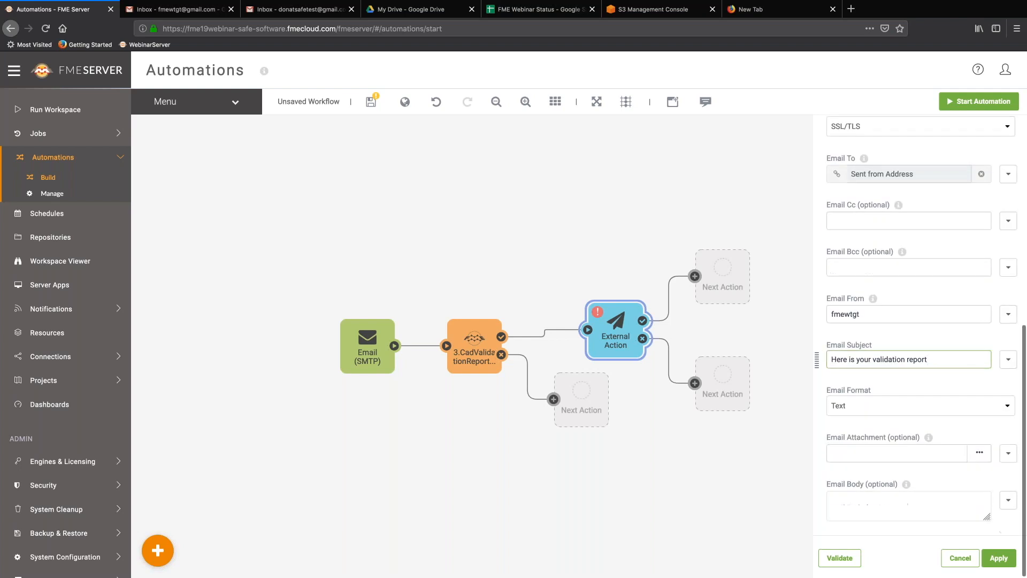
left_click(1008, 453)
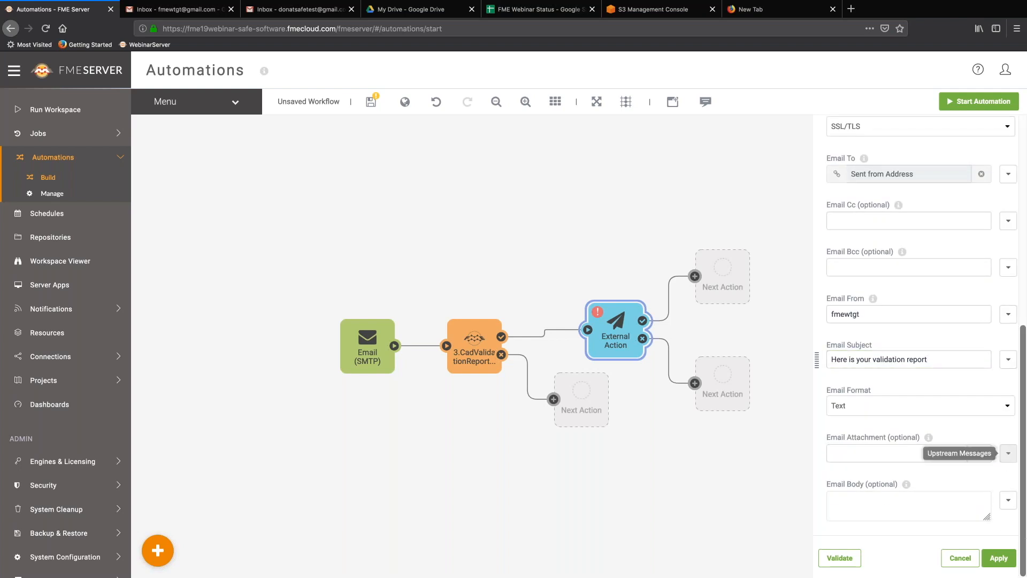
Attach global.outputReport, write the body 'here is your report. Hope it worked out for you.', and validate.
left_click(1008, 453)
left_click(942, 375)
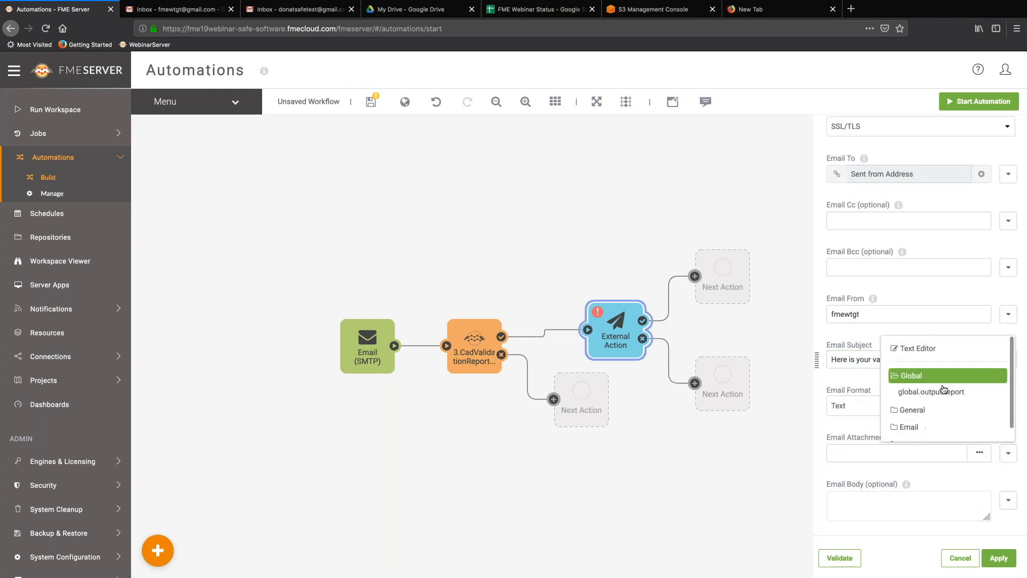
left_click(943, 392)
left_click(897, 499)
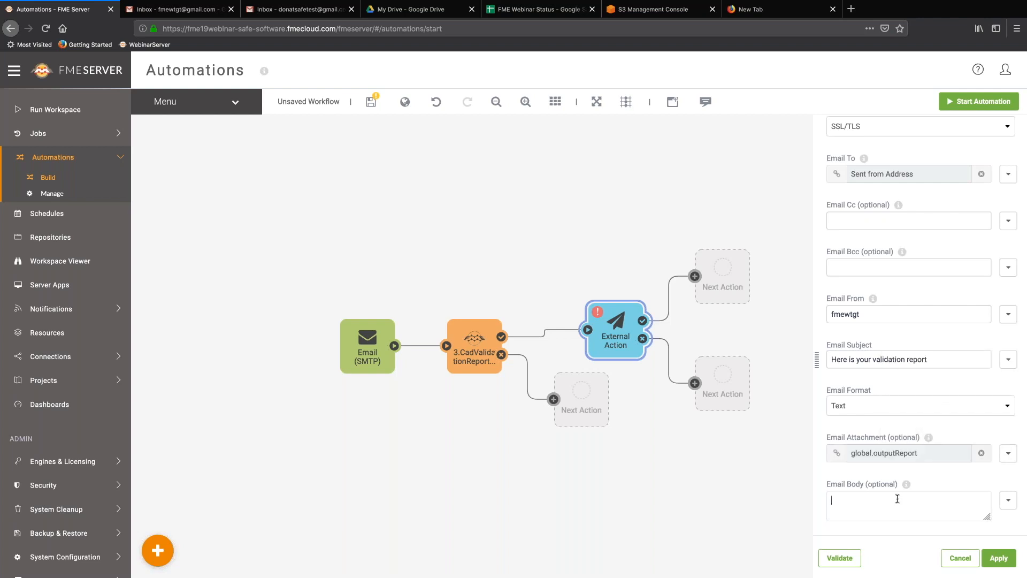
type("here is your report.  Hope it worked out for you.")
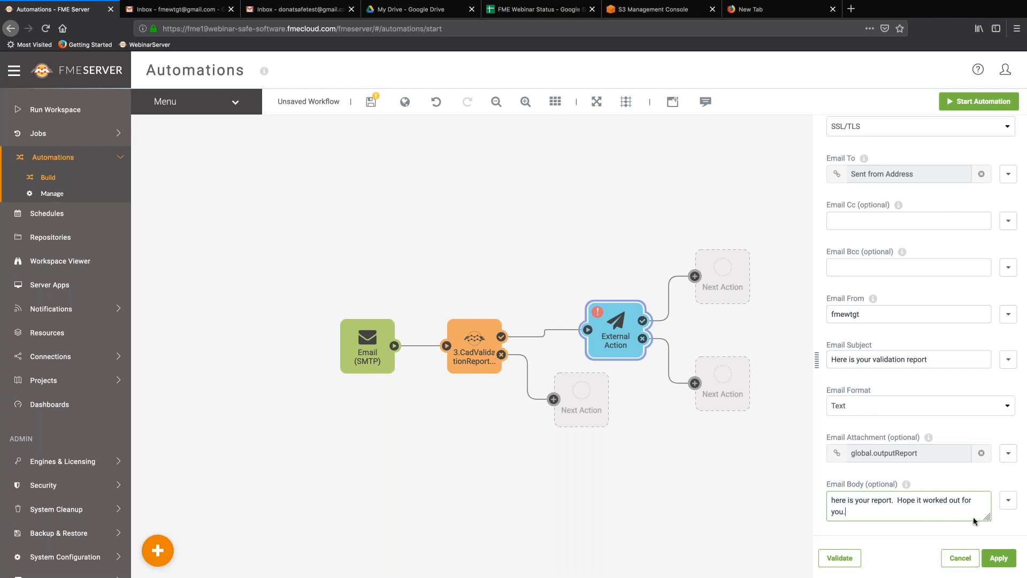
left_click(844, 557)
scroll(897, 361, "up", 1)
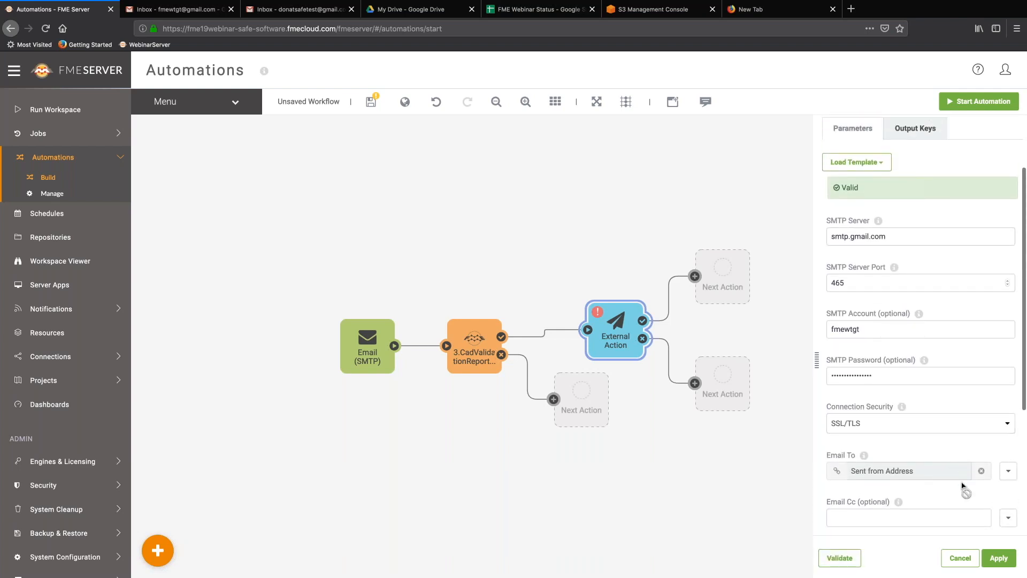
Apply the email action, then start the automation, saving it as don.simpleqa.
left_click(996, 559)
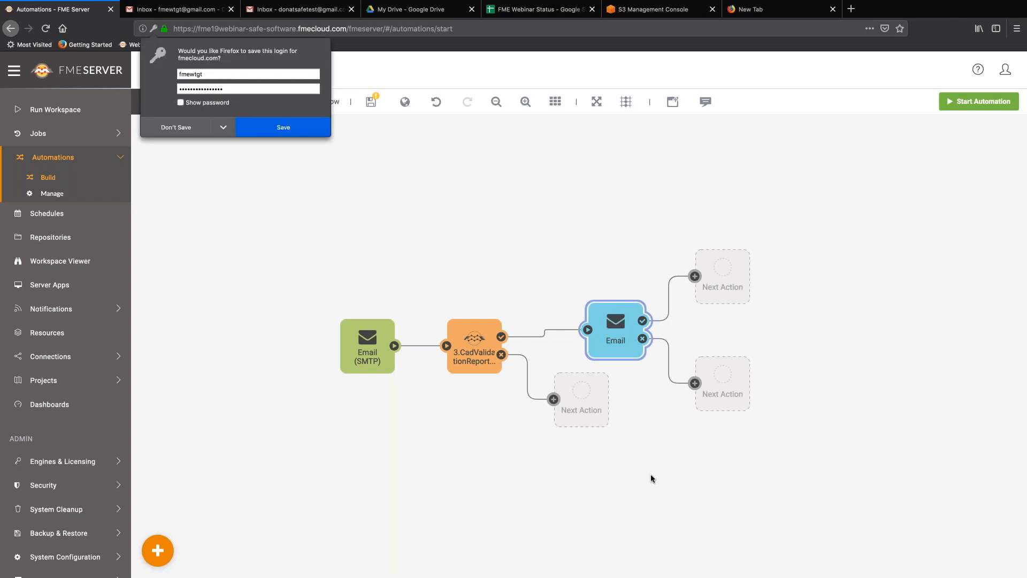
left_click(185, 132)
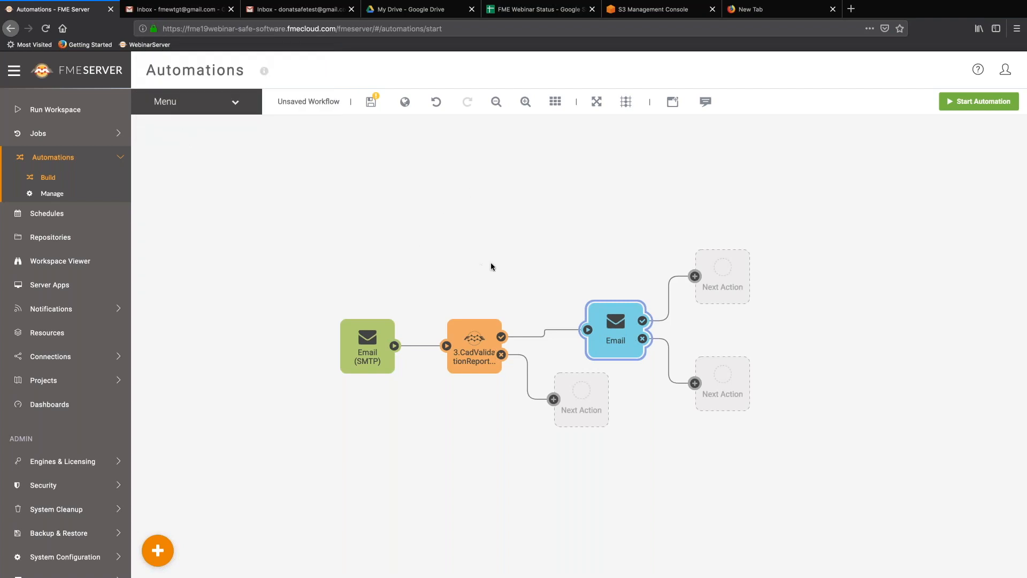
left_click(972, 102)
double_click(427, 117)
type("don.simpleq")
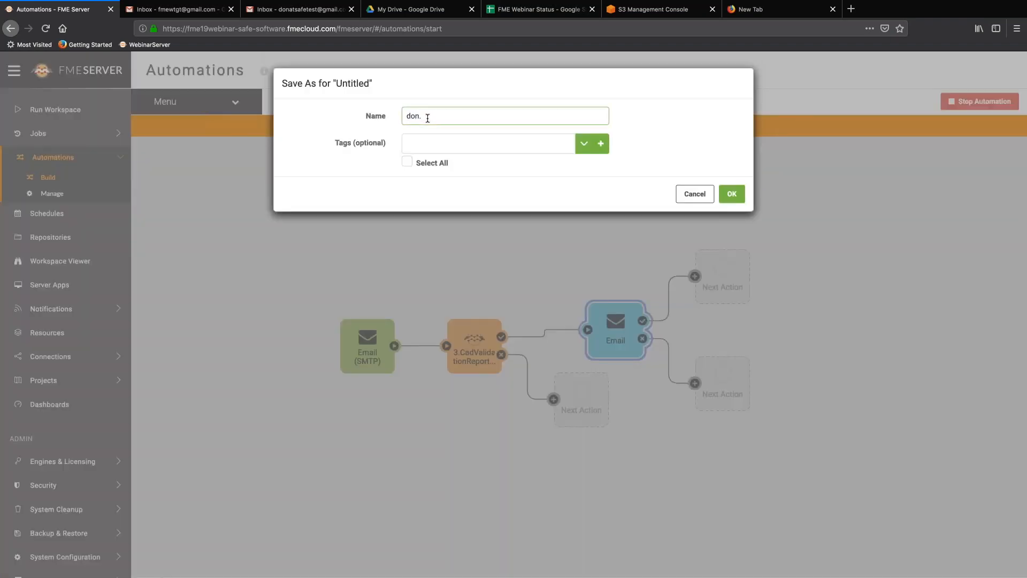
type("u")
key("BackSpace")
type("a")
left_click(732, 196)
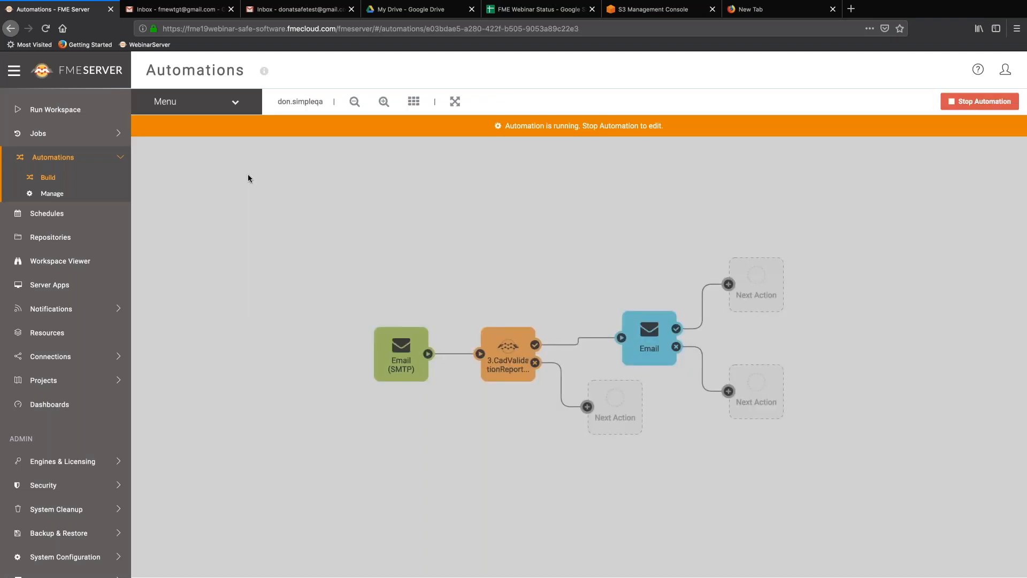
Check the don.simpleqa log file, then view its triggered jobs list, still empty.
left_click(235, 103)
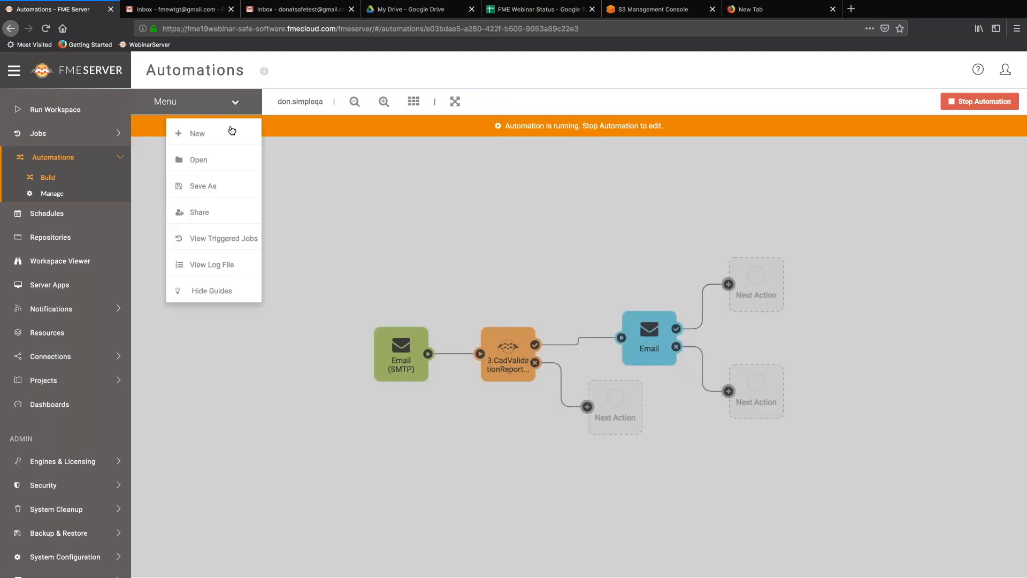
left_click(191, 265)
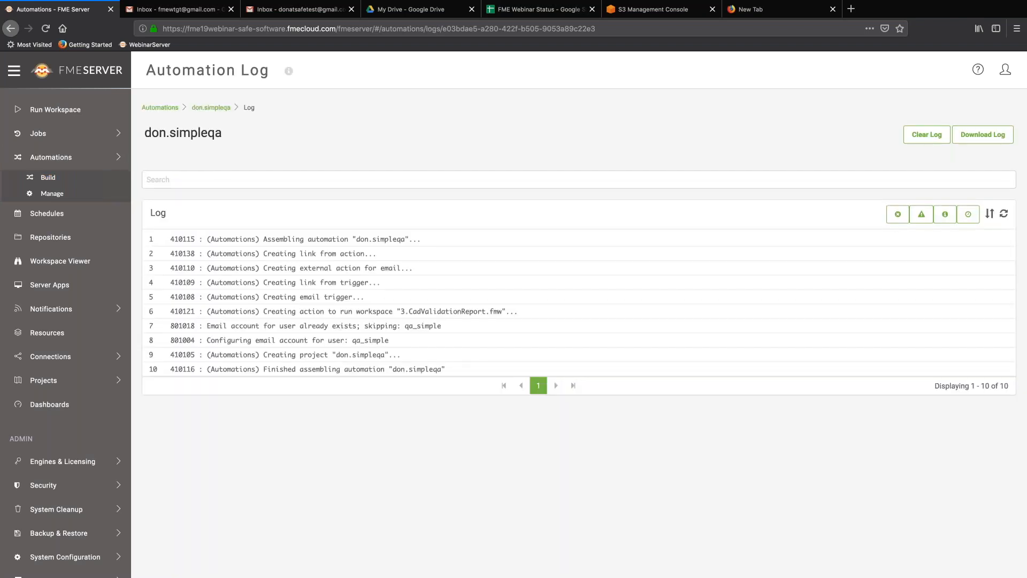
left_click(213, 108)
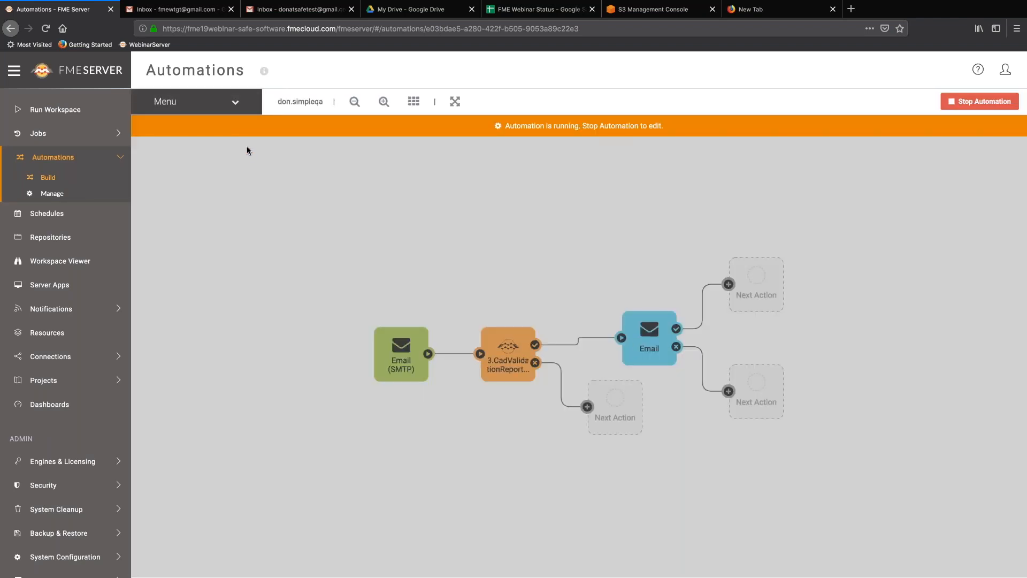
left_click(234, 107)
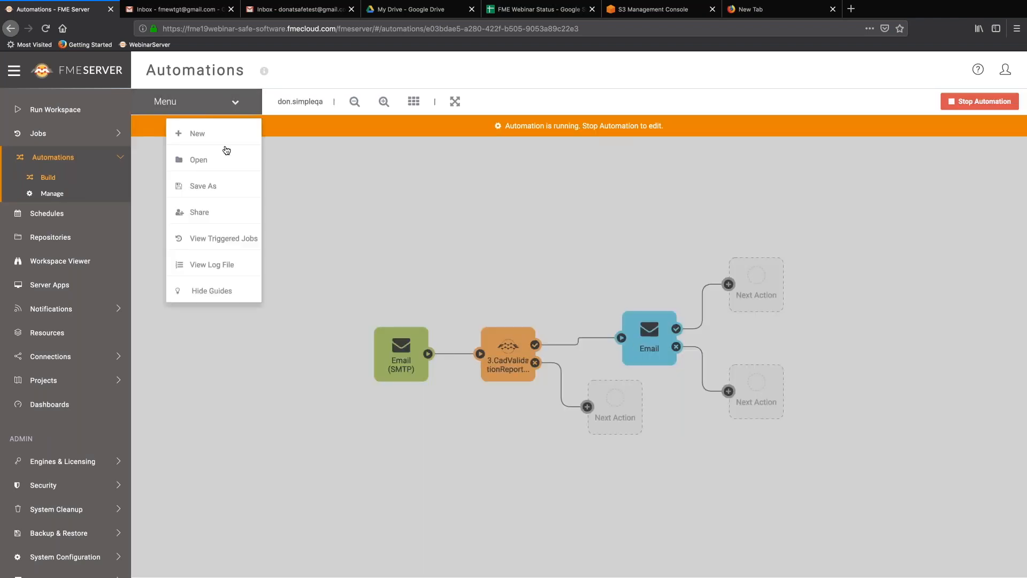
left_click(227, 241)
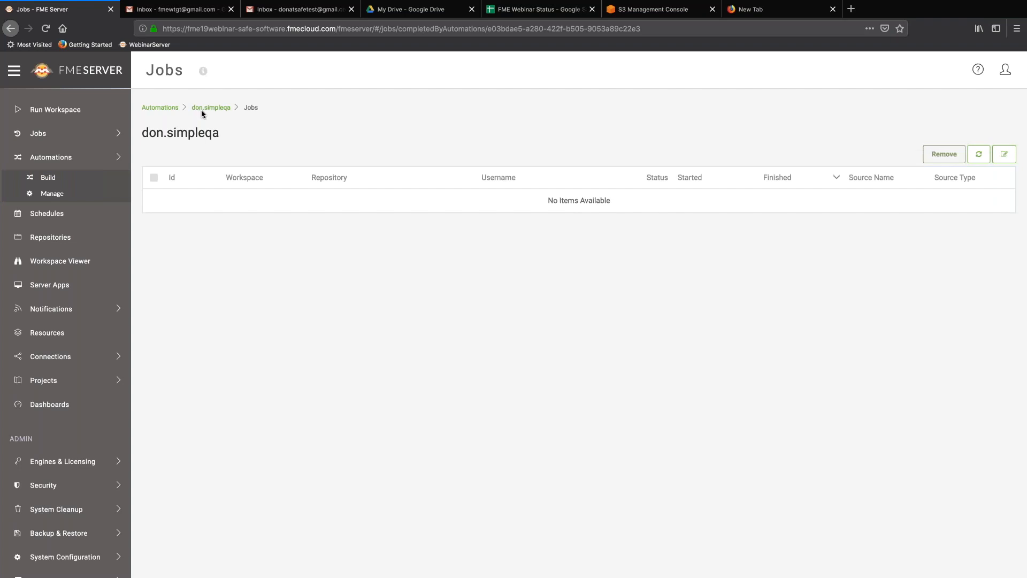
In the second Gmail inbox, start a new message to the qa_simple trigger address with subject 'Here is some data'.
left_click(299, 12)
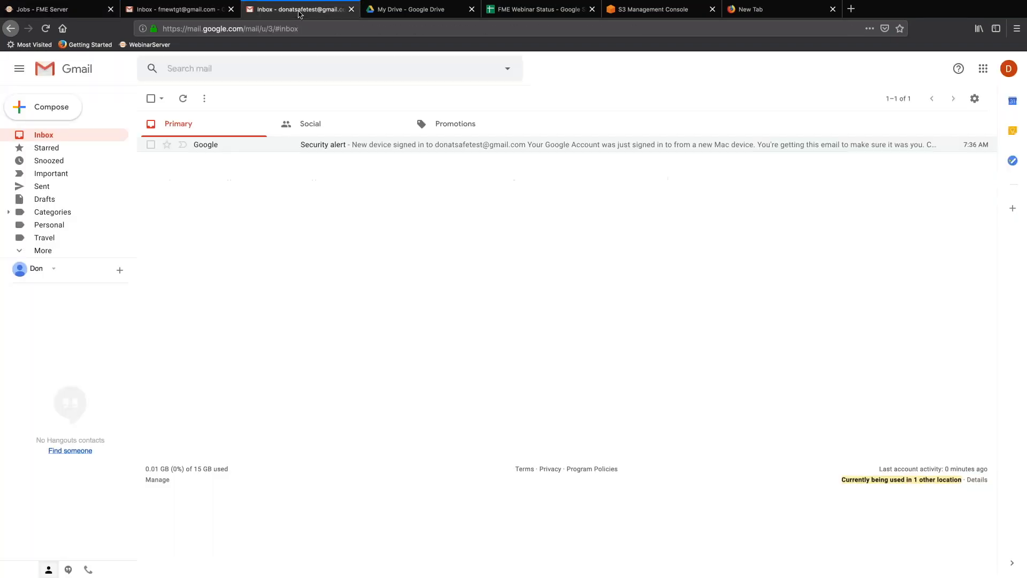
left_click(57, 109)
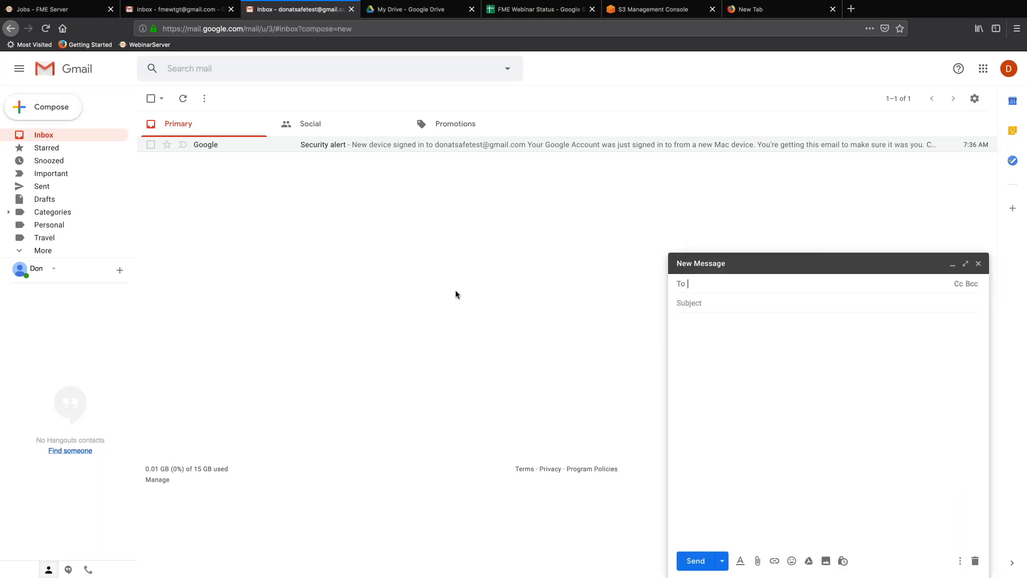
type("qa")
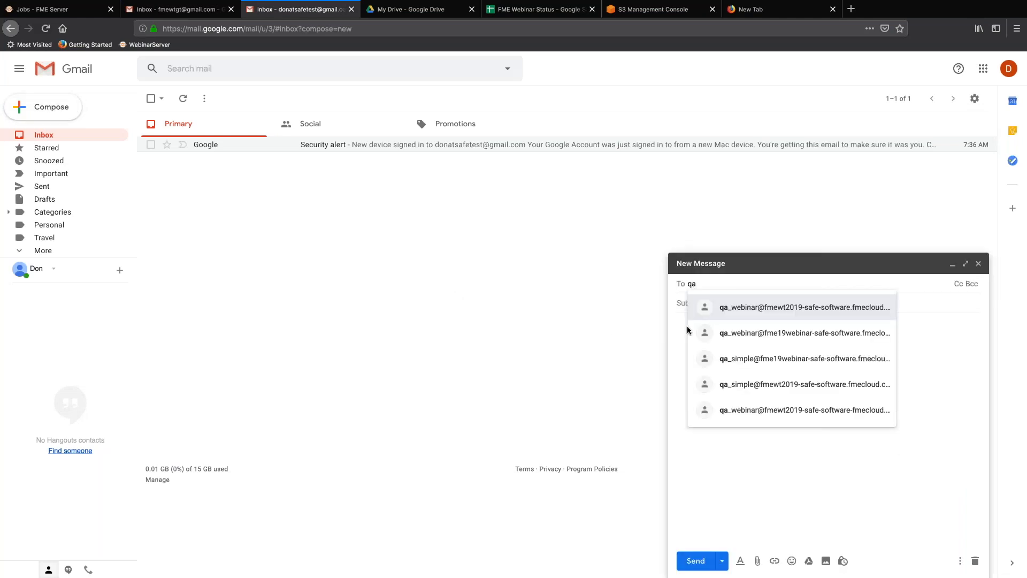
left_click(828, 364)
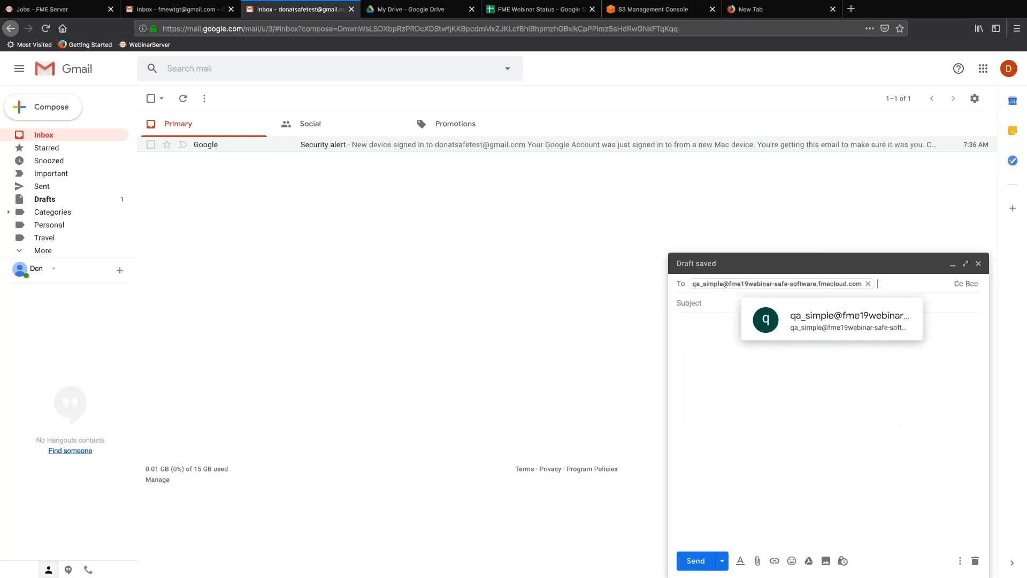
left_click(753, 311)
type("Here is some")
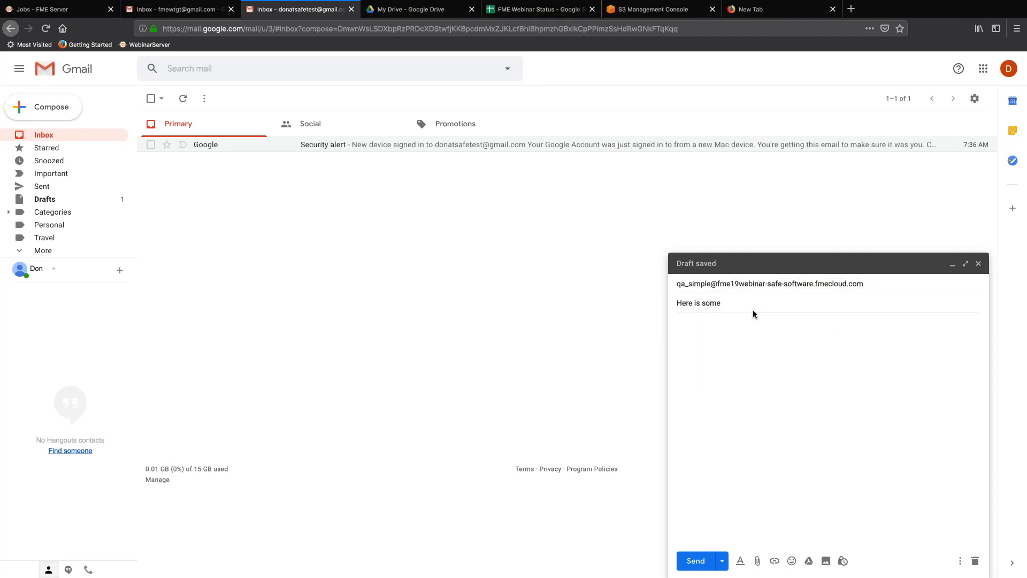
left_click(748, 354)
key("super+Tab")
key("super+Tab")
key("super+Tab")
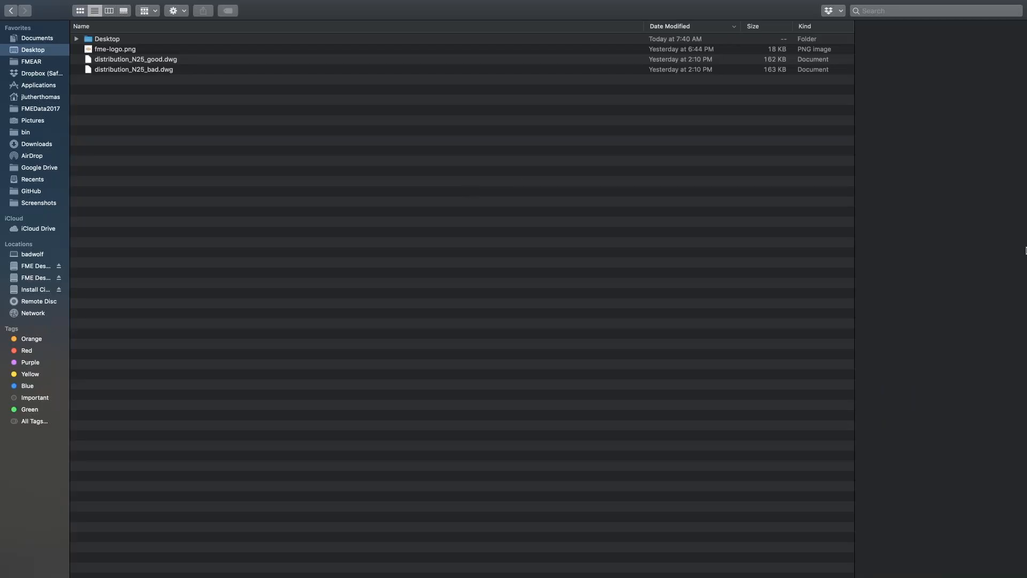
Take Finder's Desktop window out of full screen, centre it, and return to the Gmail draft.
mouse_move(221, 3)
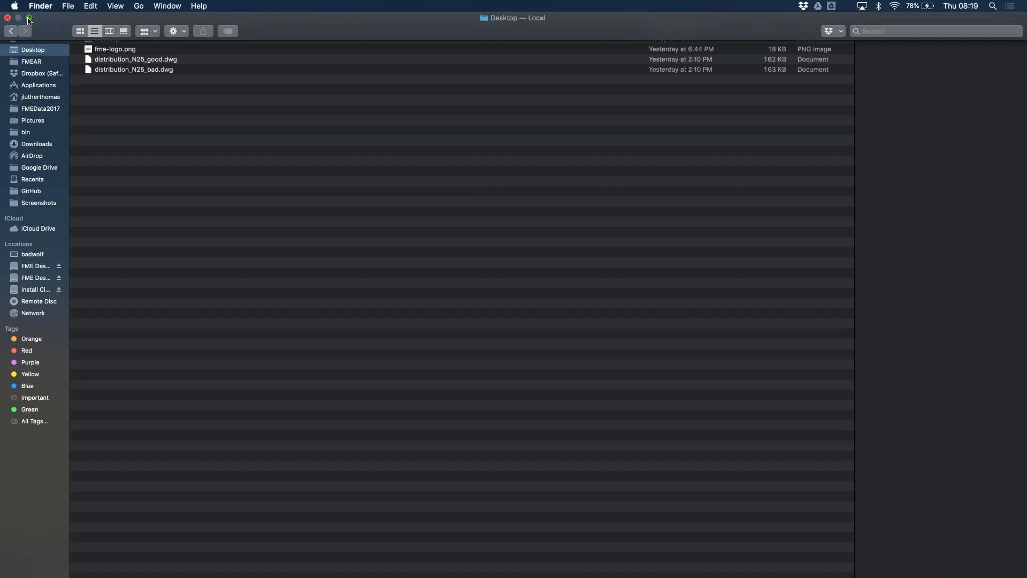
left_click(29, 18)
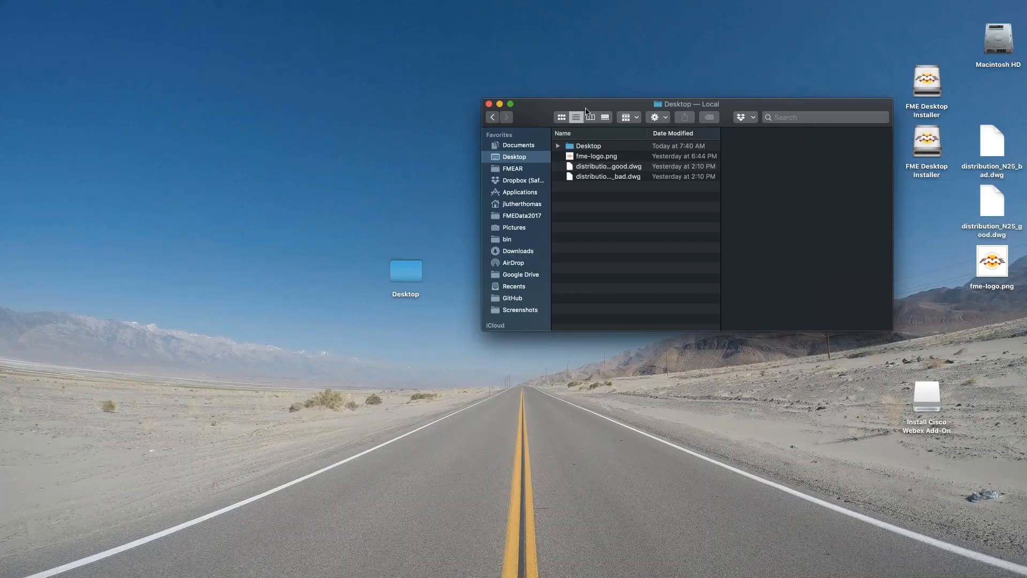
left_click_drag(586, 111, 359, 102)
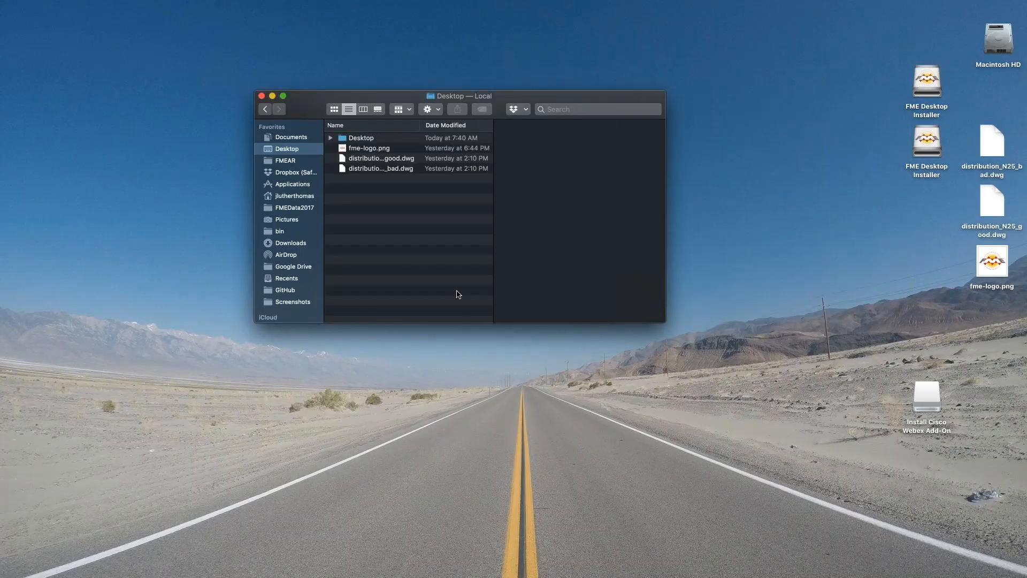
key("ctrl+Right")
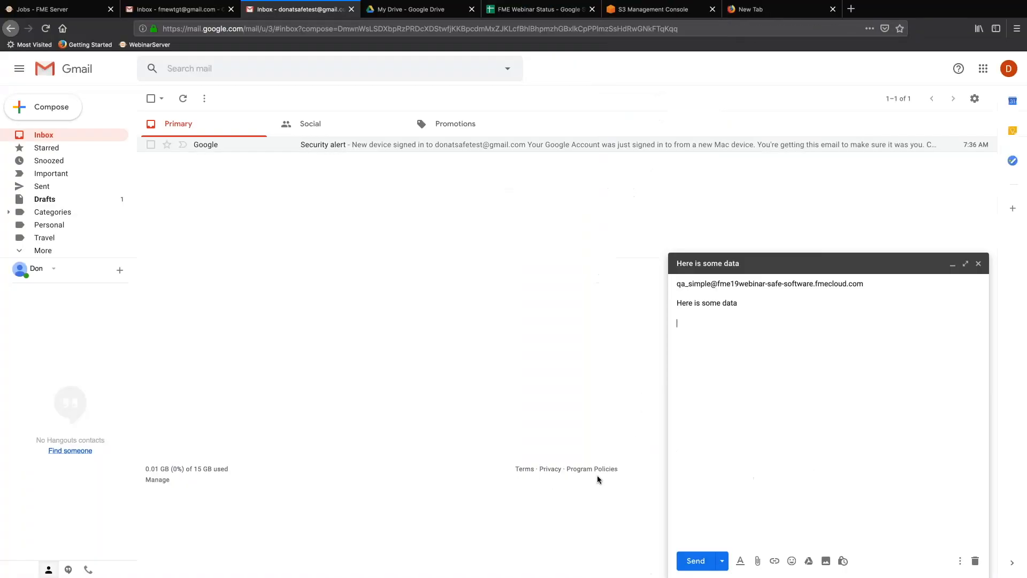
Attach distribution_N25_bad.dwg to the draft and send it to the trigger address.
left_click(757, 562)
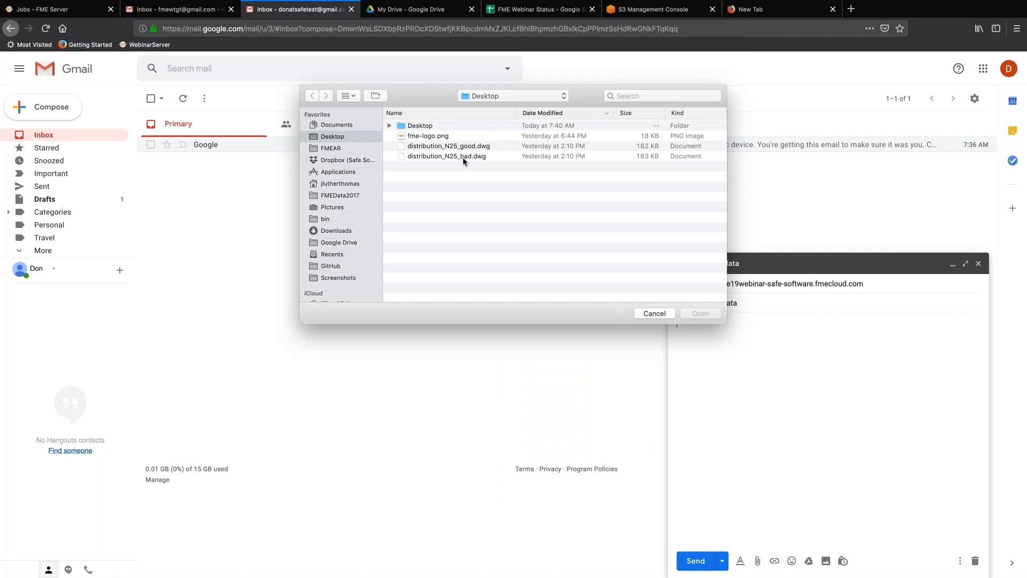
left_click_drag(463, 156, 781, 407)
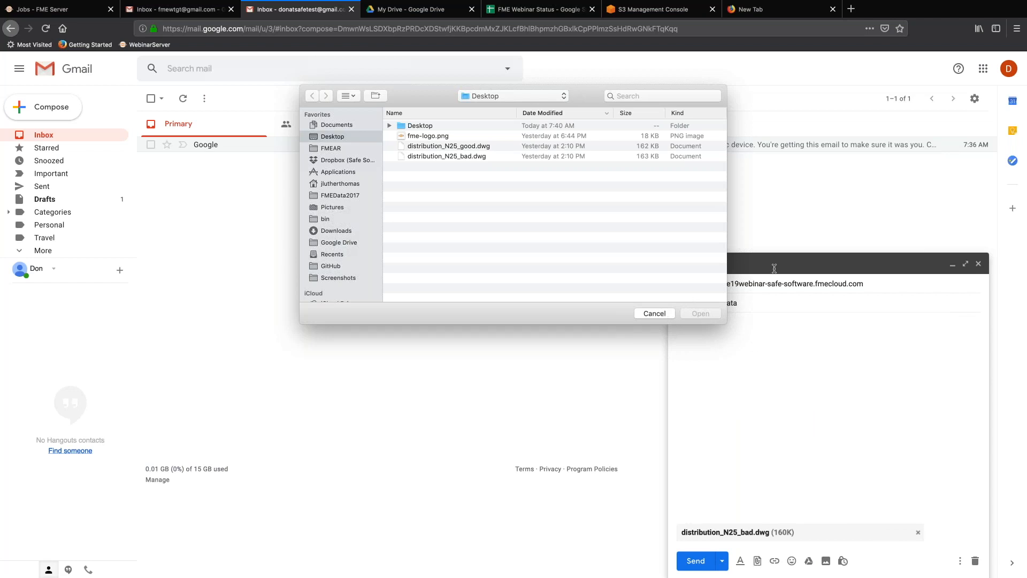
left_click(656, 314)
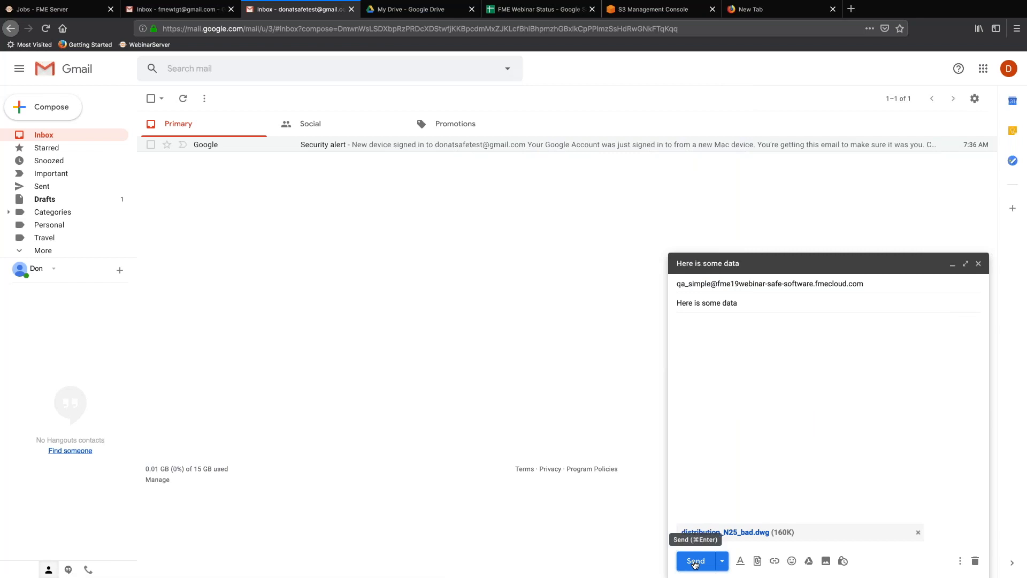
left_click(694, 562)
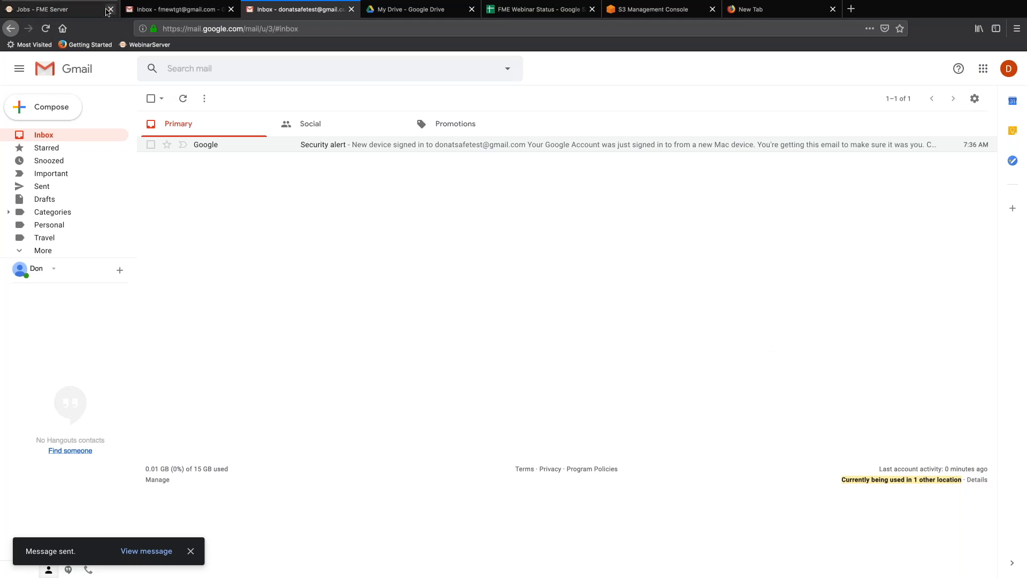
Reopen don.simpleqa's triggered jobs list and reload it; it still shows no jobs.
left_click(36, 10)
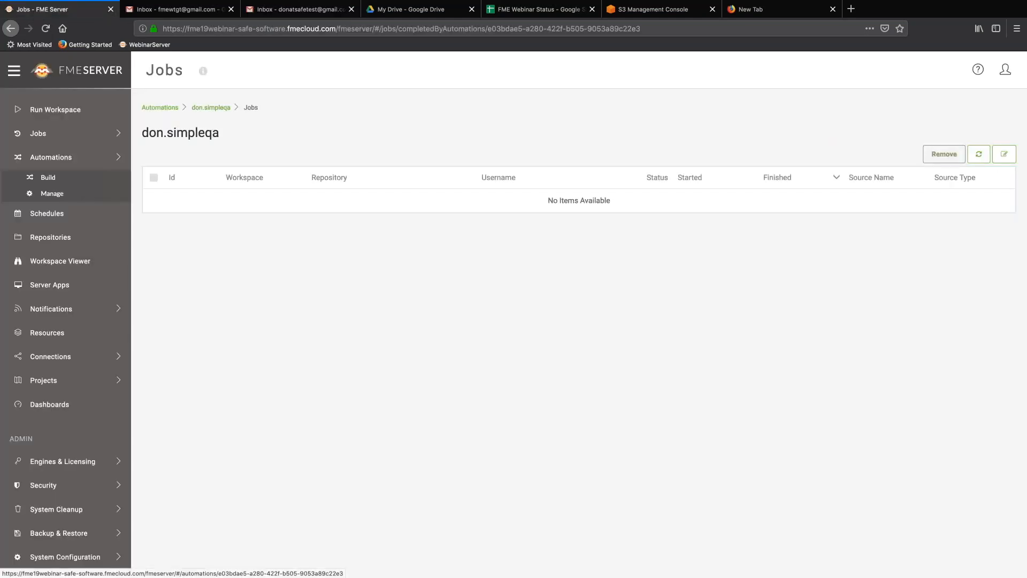
left_click(217, 127)
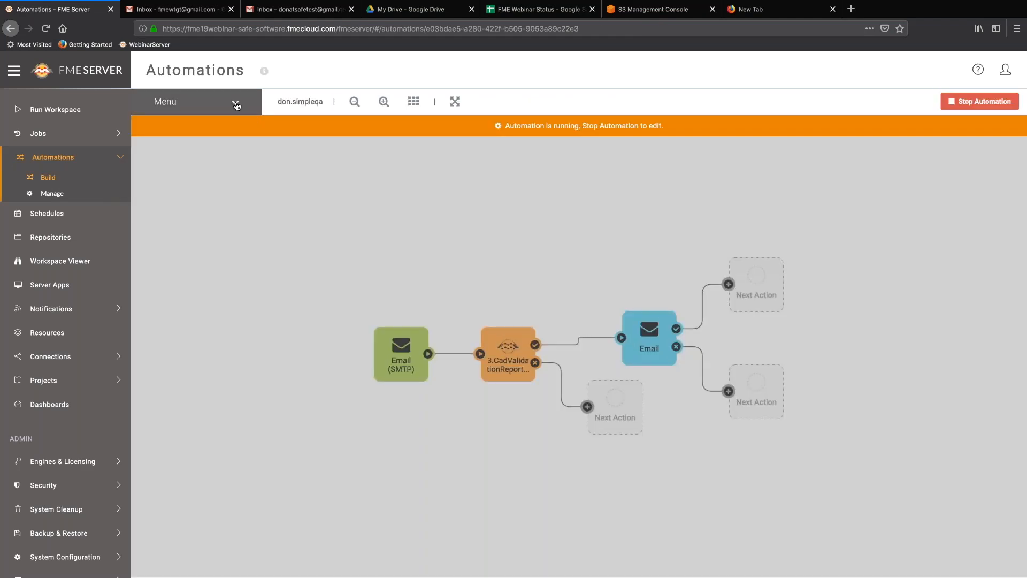
left_click(236, 106)
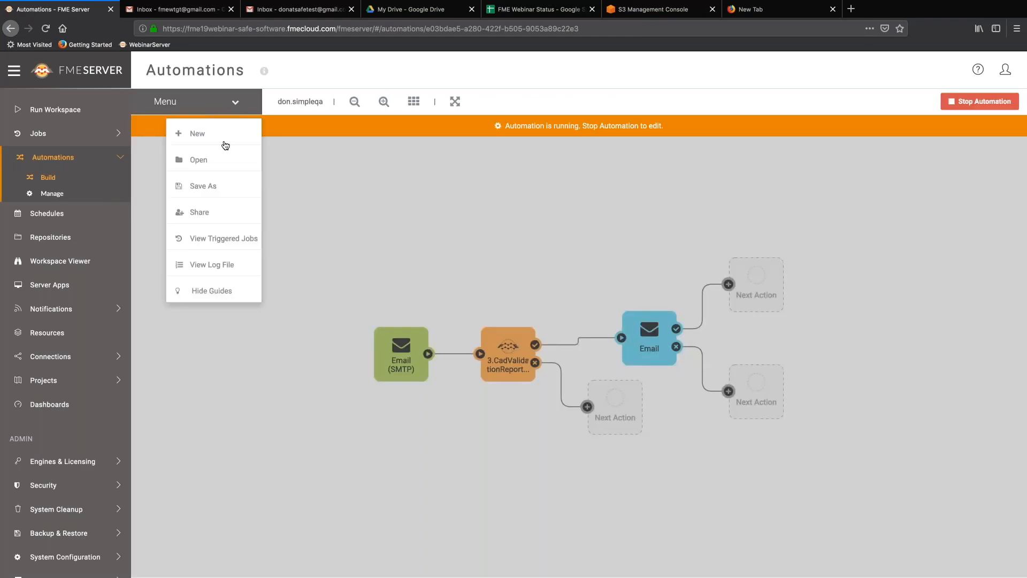
left_click(239, 239)
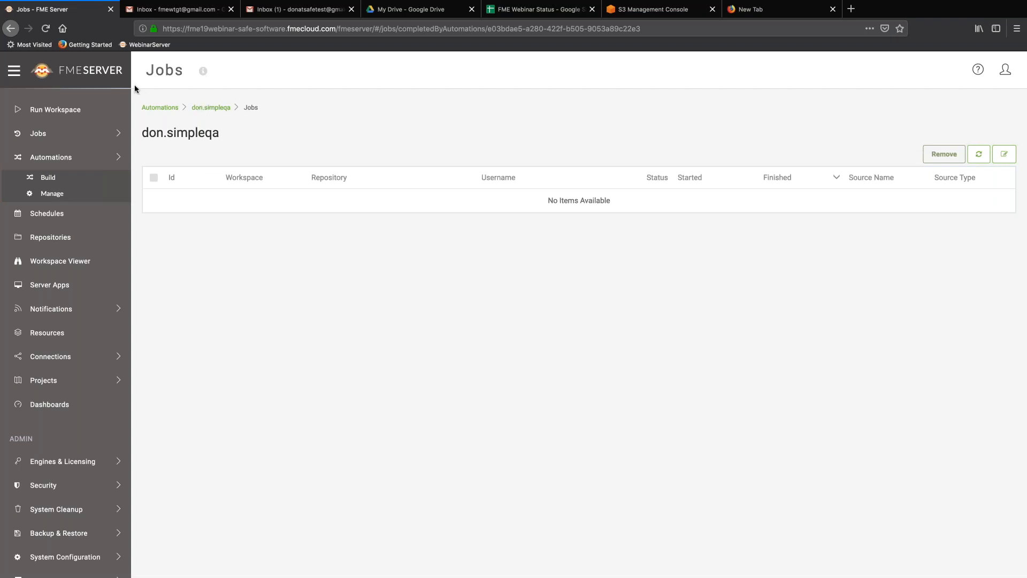
left_click(46, 33)
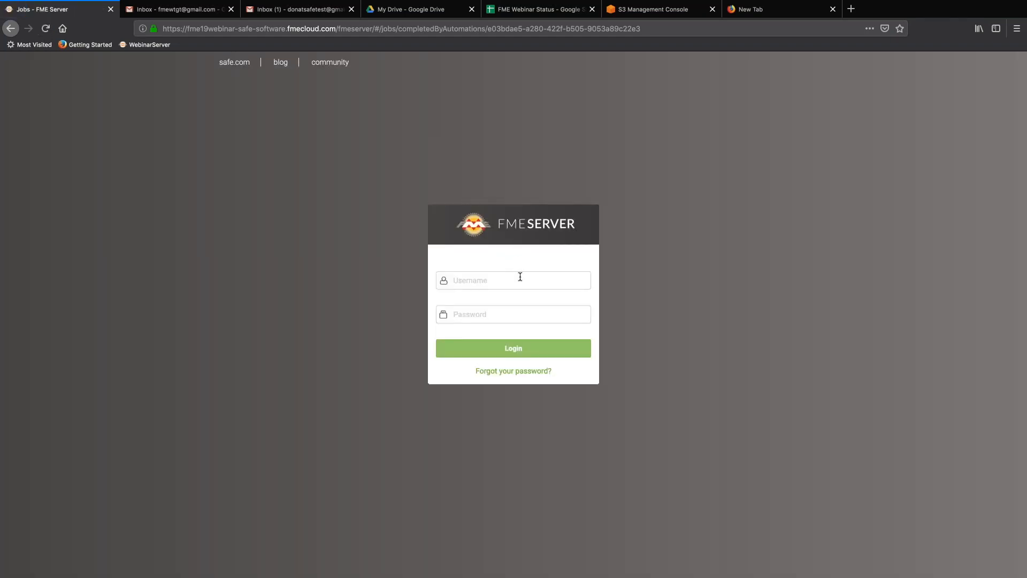
Sign back in to FME Server with the account username and password, decline saving it, and reopen don.simpleqa.
left_click(520, 277)
type("on")
key("BackSpace")
key("BackSpace")
type("donaty")
key("BackSpace")
type("safe")
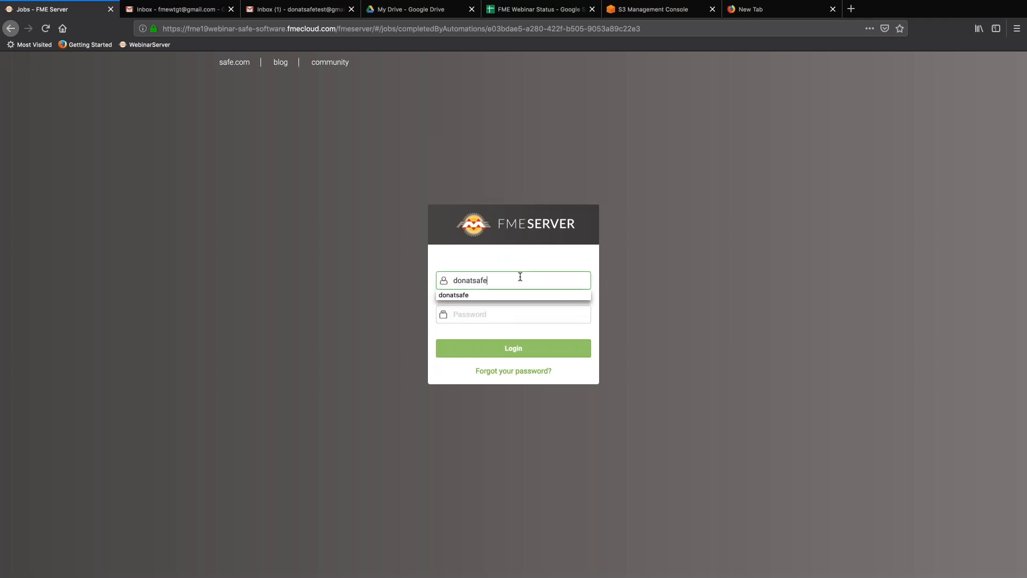
key("Tab")
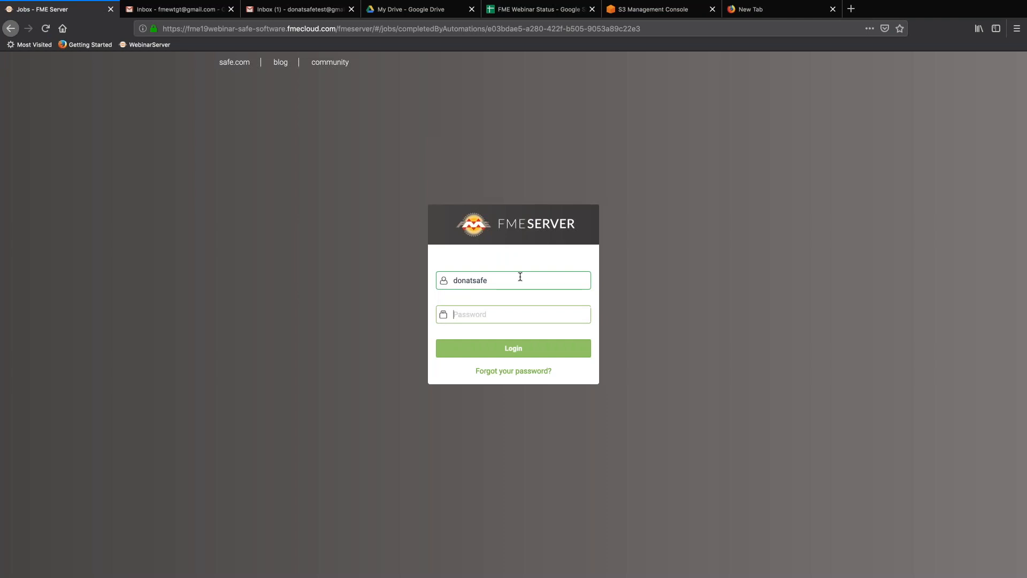
type("••••••••••")
key("Return")
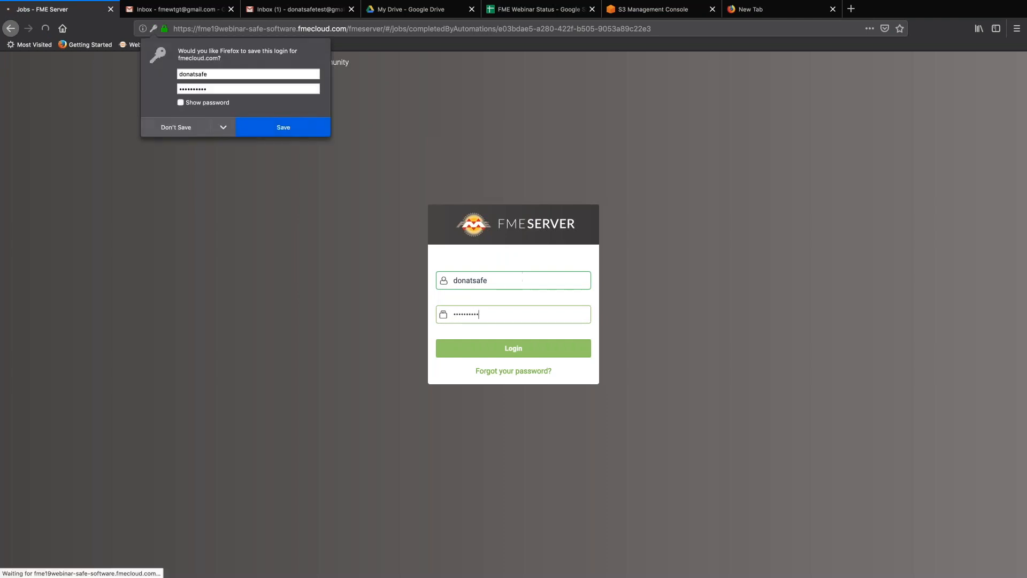
left_click(208, 131)
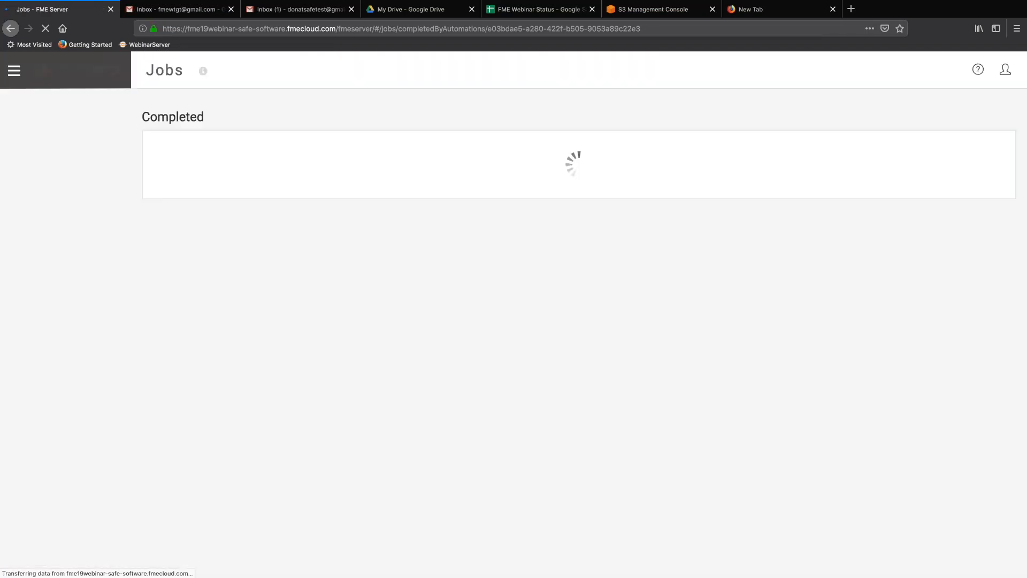
left_click(215, 112)
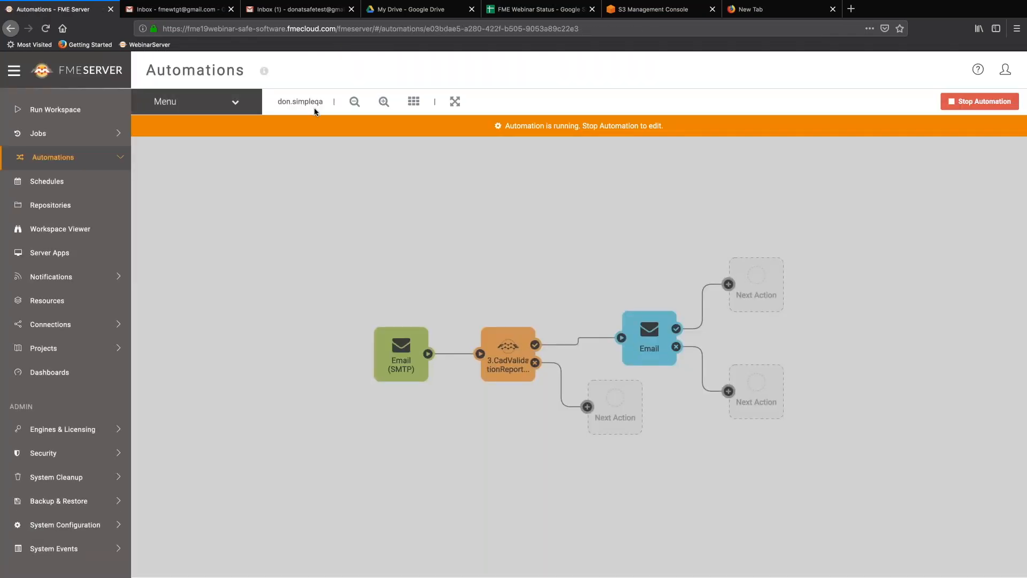
Check don.simpleqa's triggered jobs list again and go back to the automation.
left_click(238, 107)
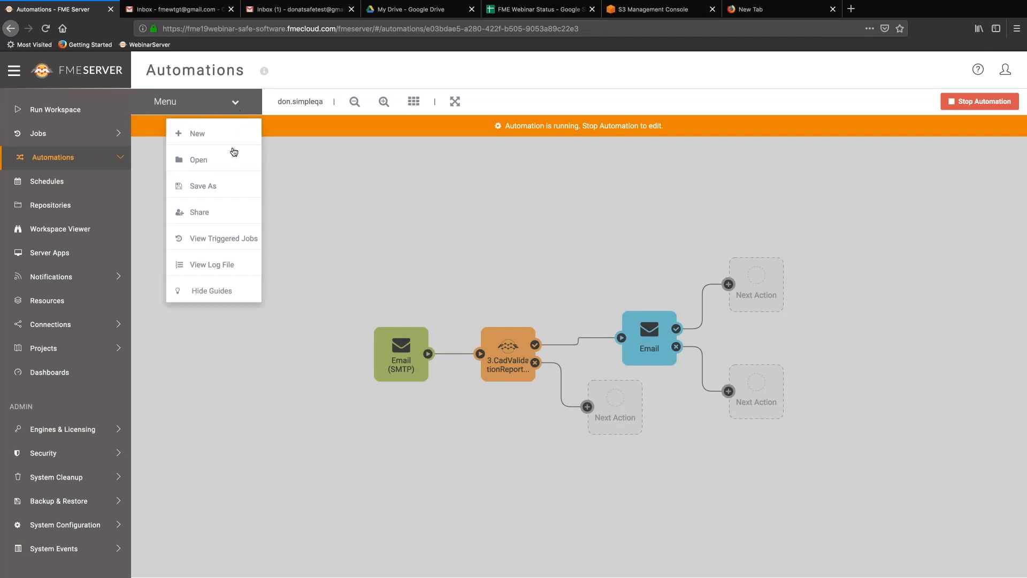
left_click(222, 239)
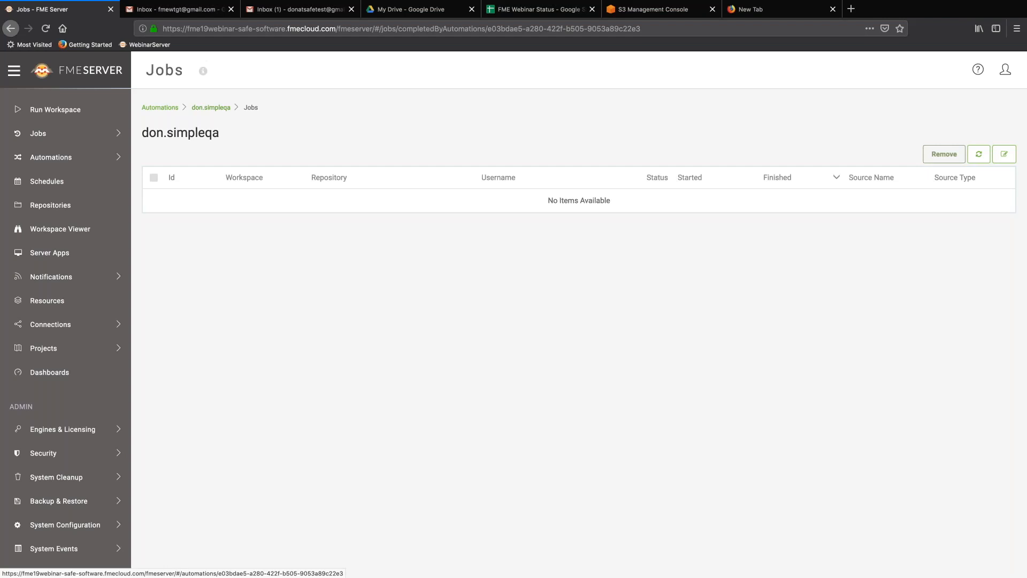
left_click(211, 108)
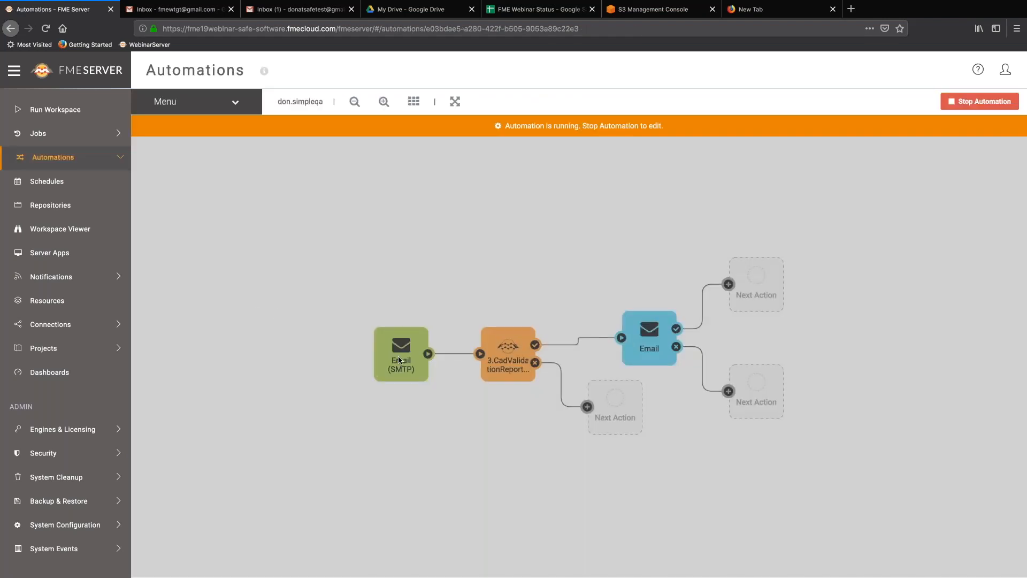
Open the Email (SMTP) trigger's details, then bring up the don.simpleqa automation log.
left_click(398, 359)
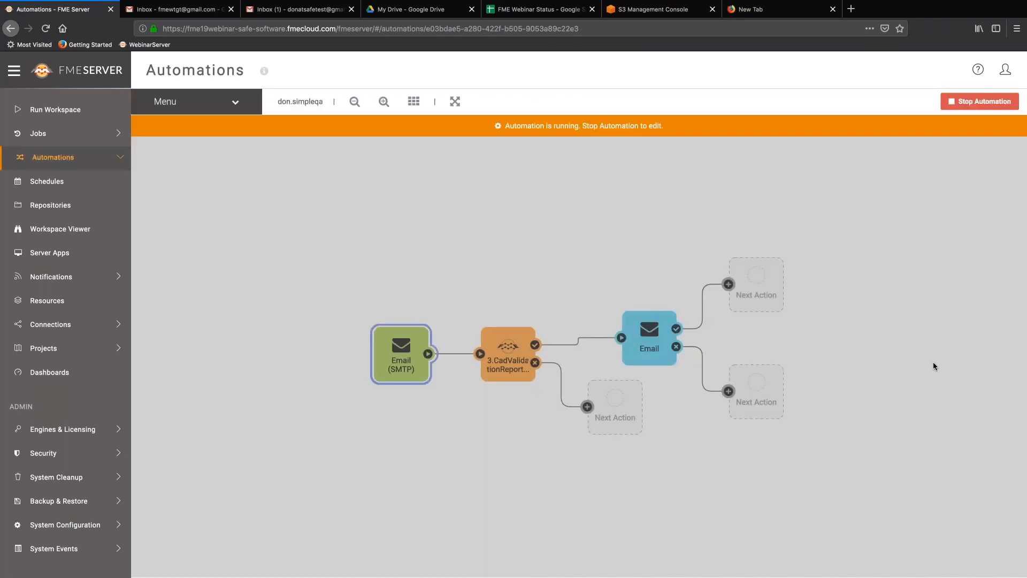
double_click(395, 351)
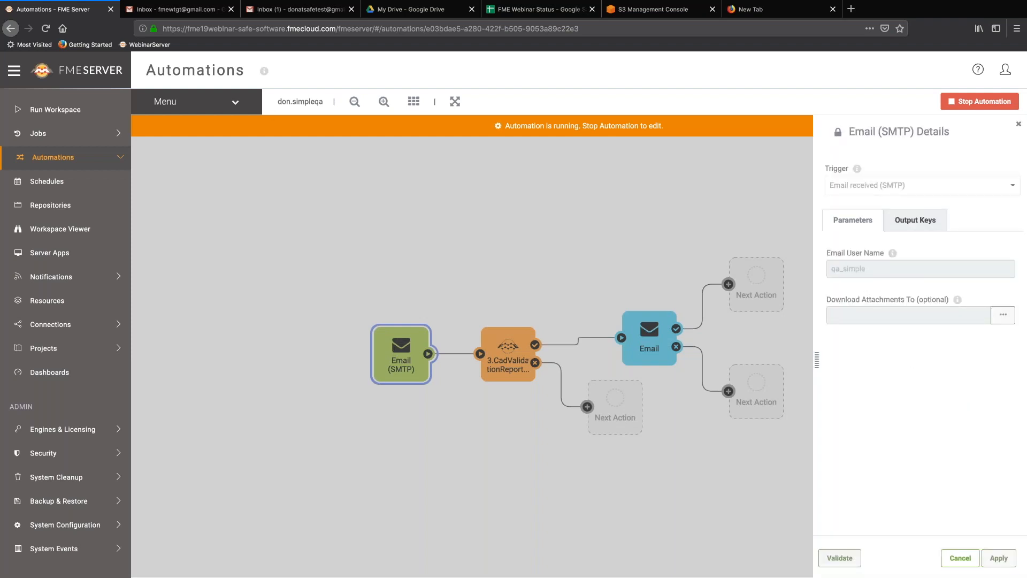
left_click(236, 102)
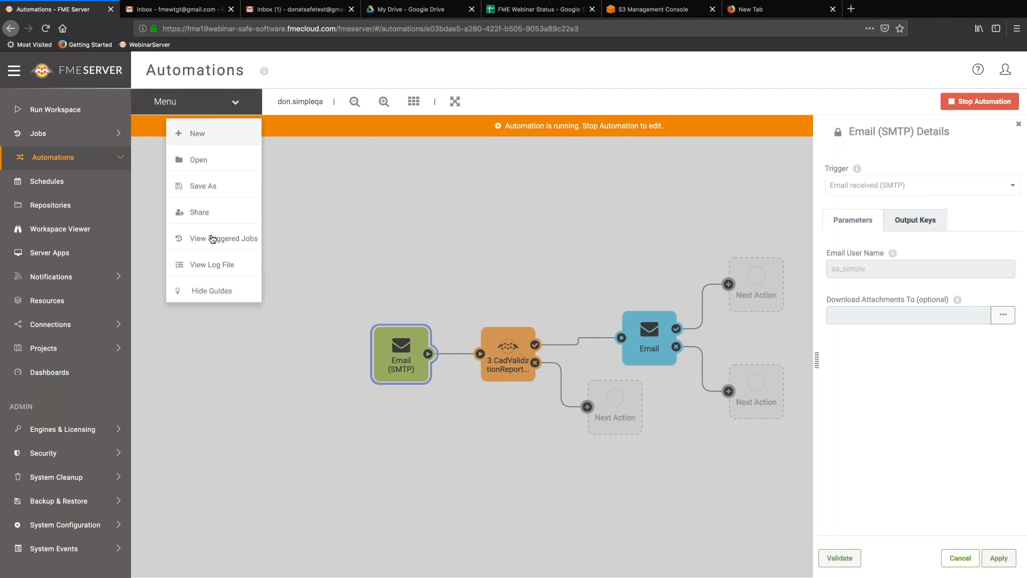
left_click(211, 265)
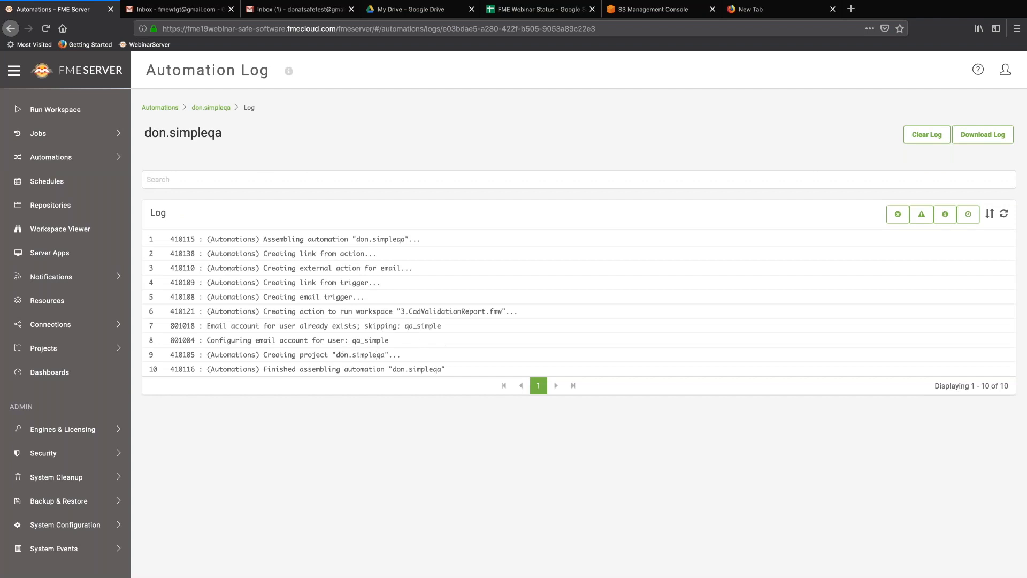
left_click(281, 5)
left_click(277, 88)
In the test inbox's Primary tab, open the Validation Report email and its ValidationReport.html attachment.
left_click(291, 9)
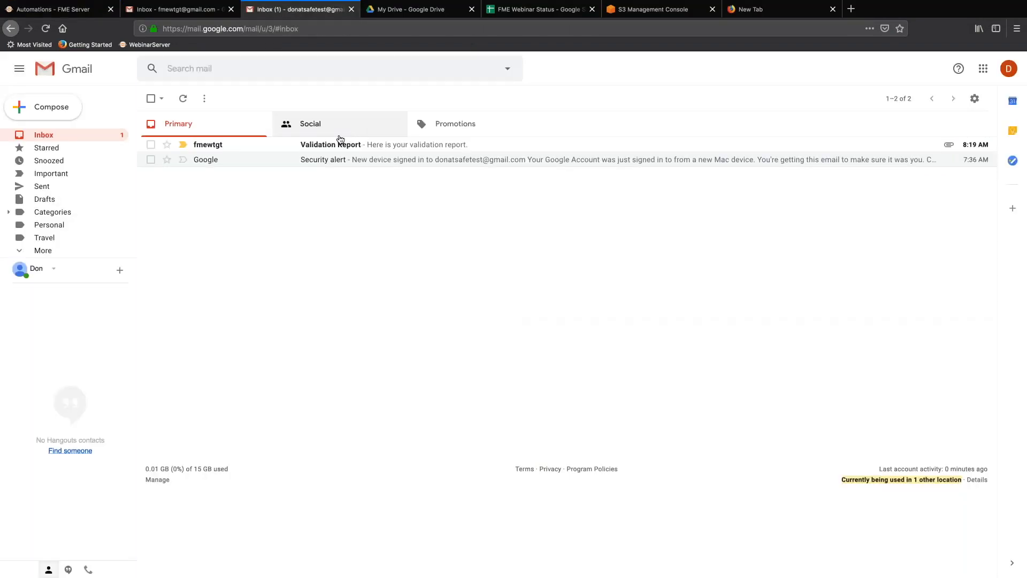
left_click(340, 139)
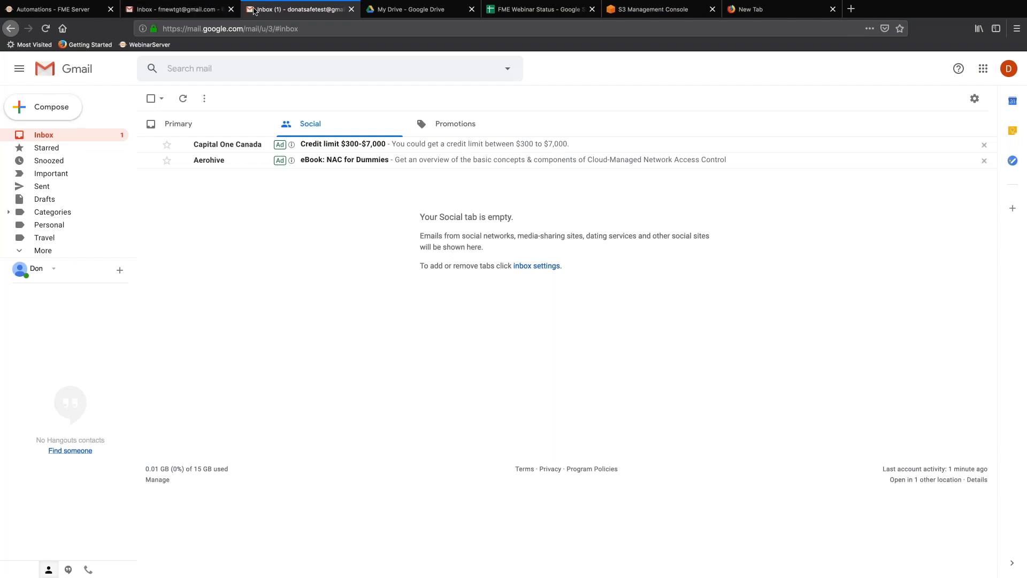
left_click(11, 30)
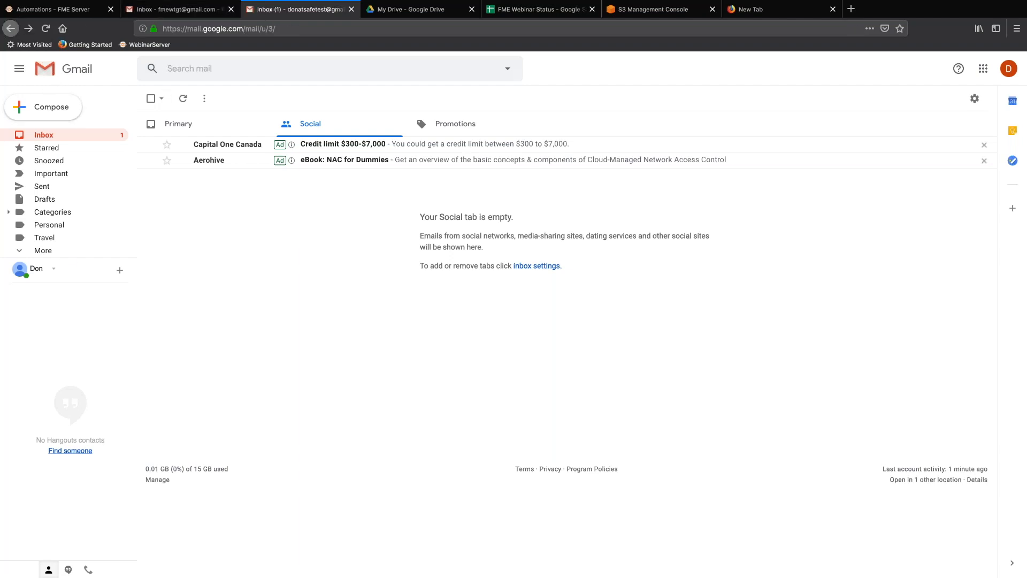
left_click(190, 128)
left_click(332, 148)
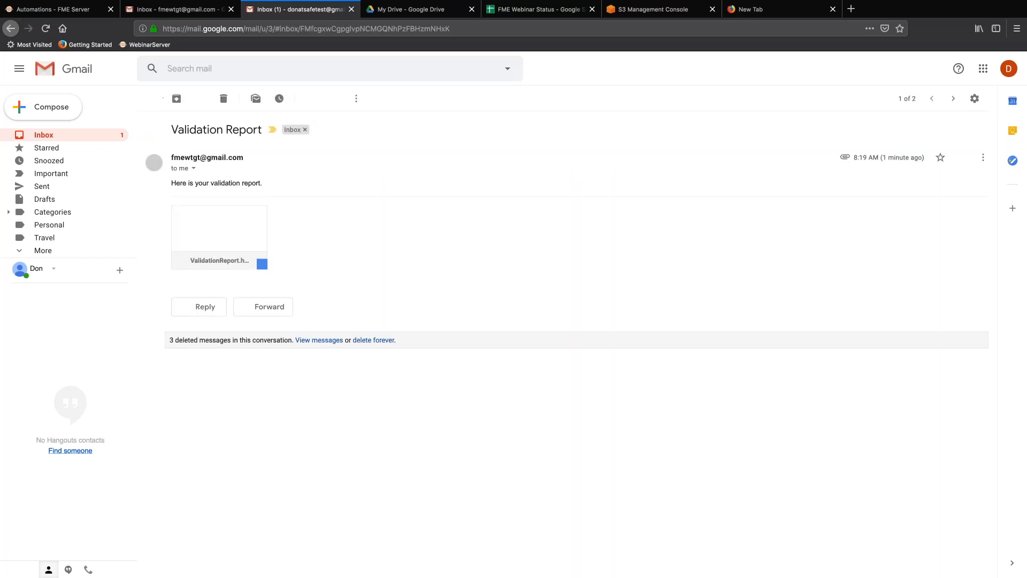
left_click(221, 237)
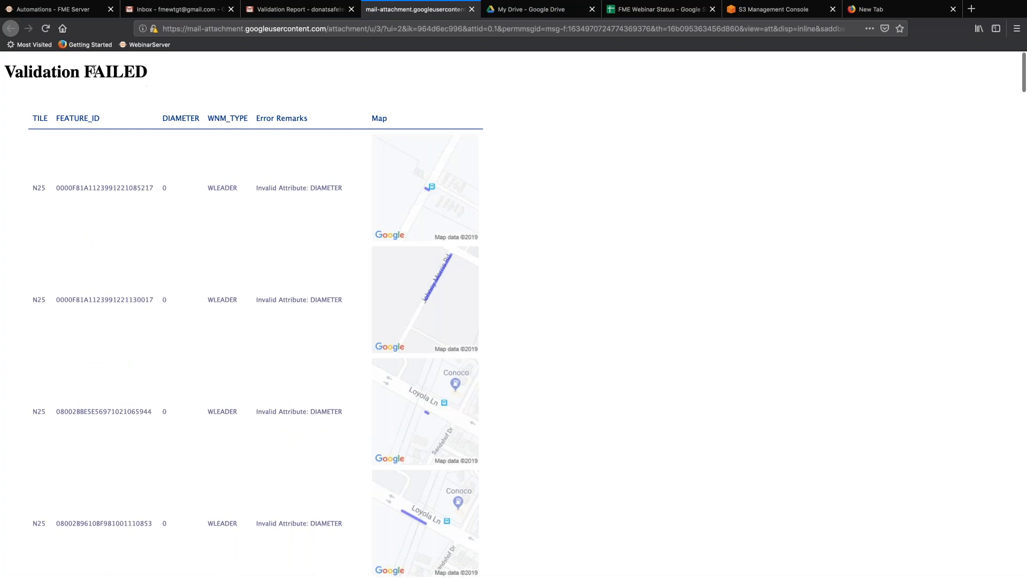
left_click(197, 11)
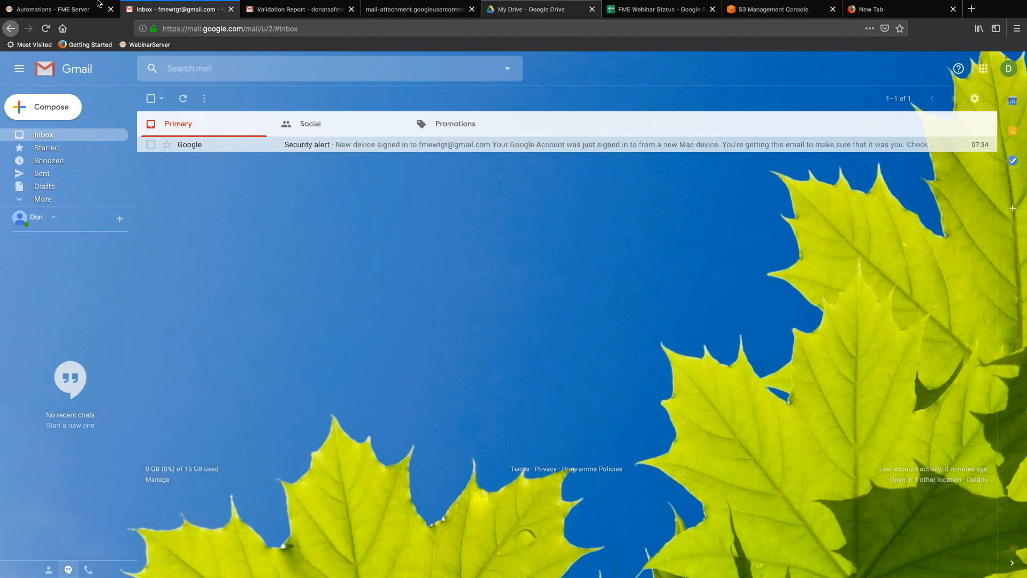
mouse_move(70, 12)
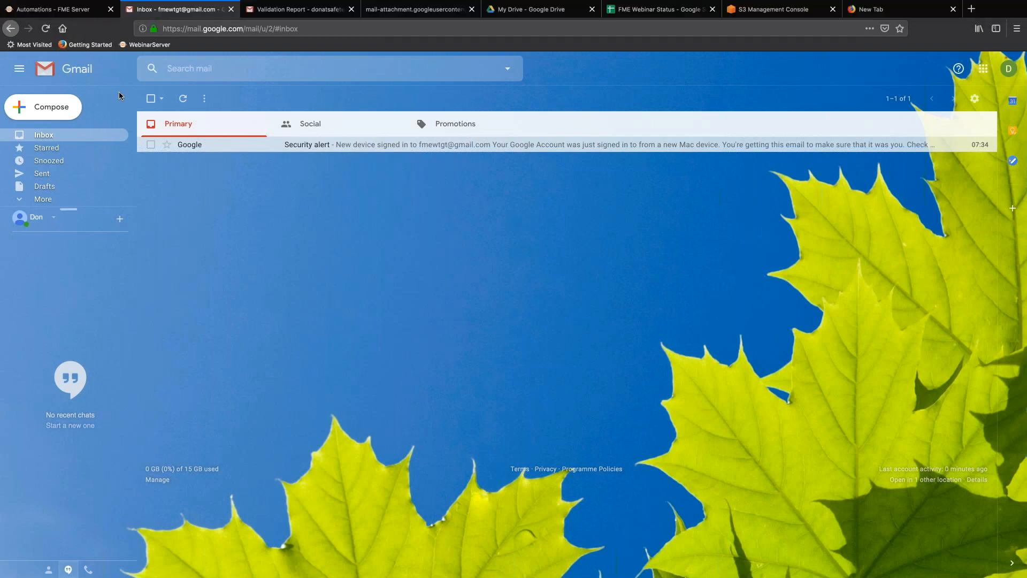
Go to FME Server's Automations overview listing all seven automations.
left_click(74, 11)
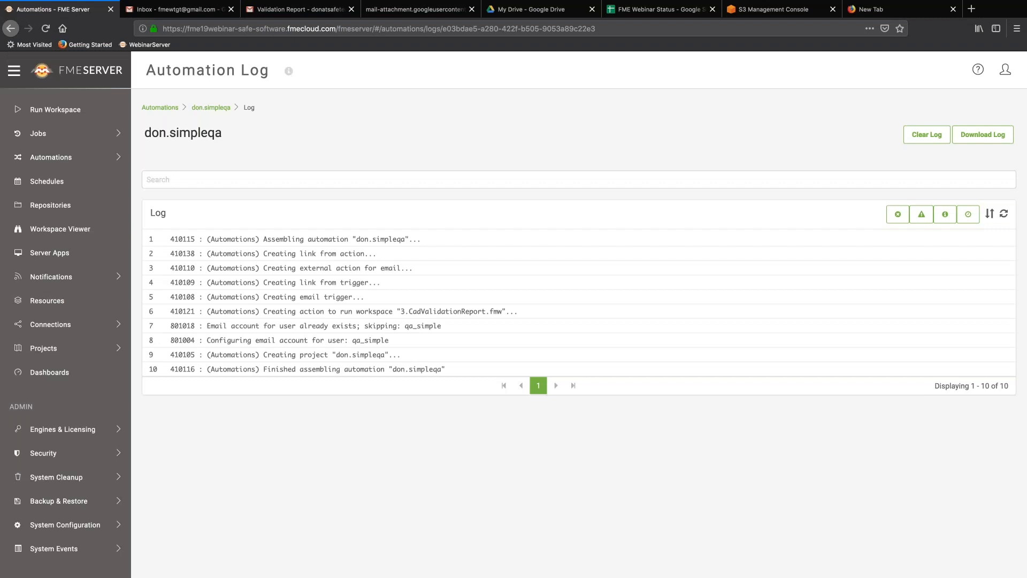
left_click(70, 156)
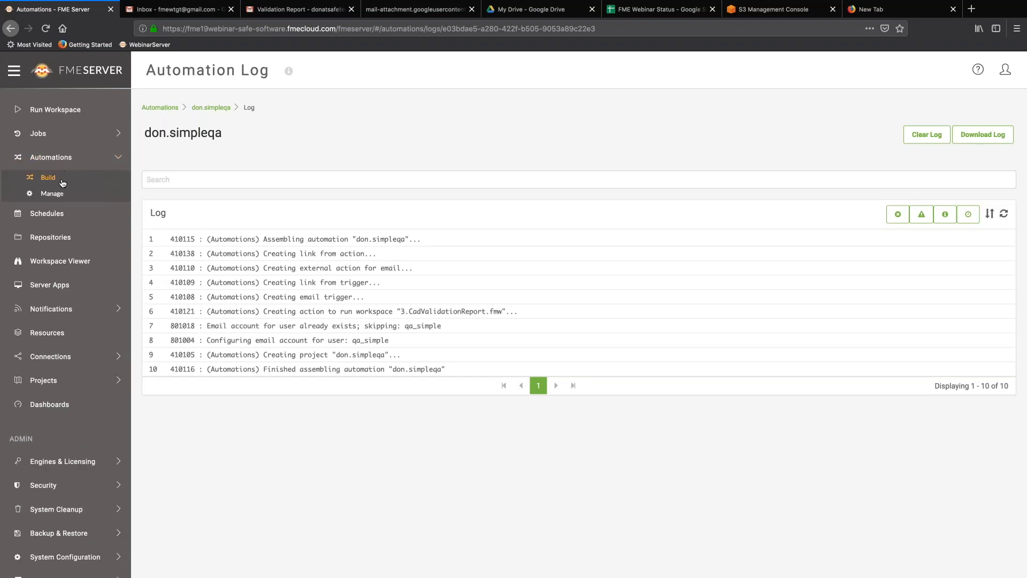
left_click(52, 194)
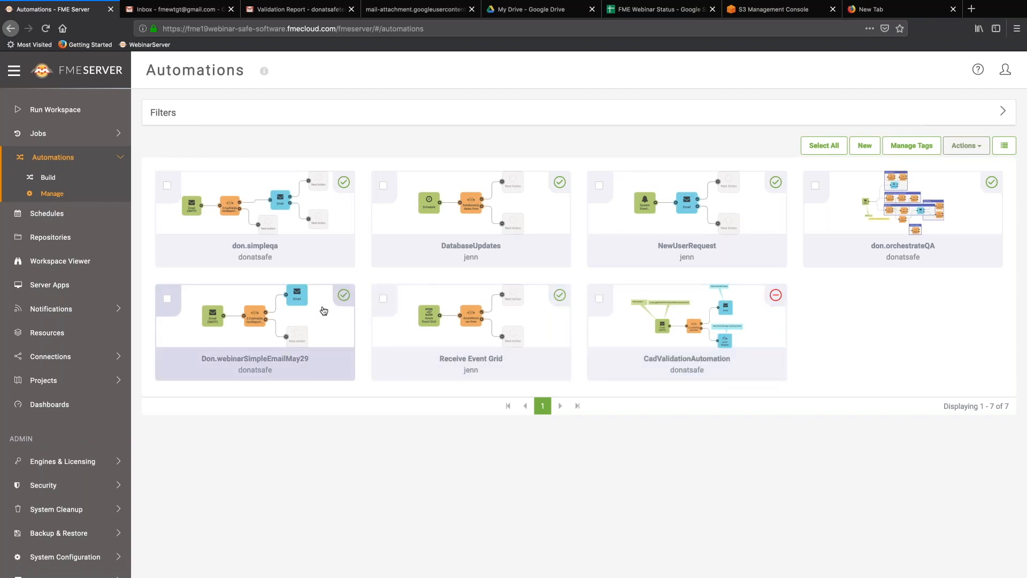
Open the May 29 webinar email automation, stop it, and return to the overview.
left_click(303, 320)
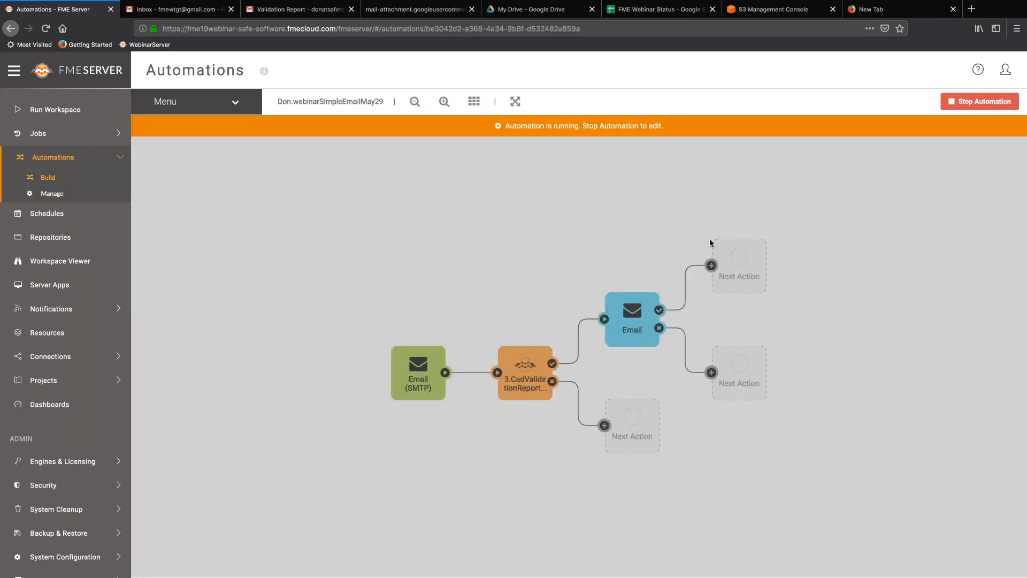
left_click(963, 103)
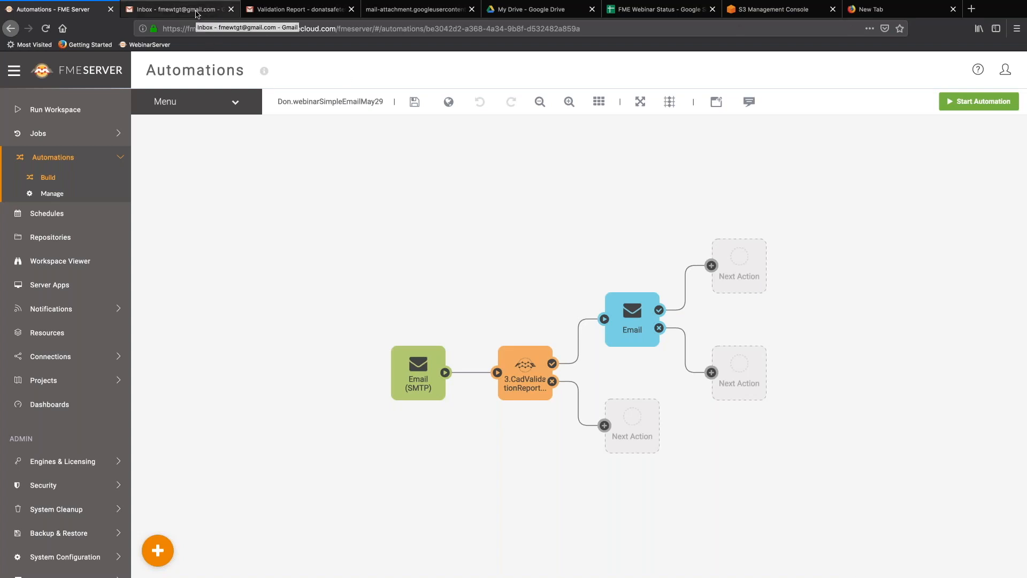
left_click(56, 195)
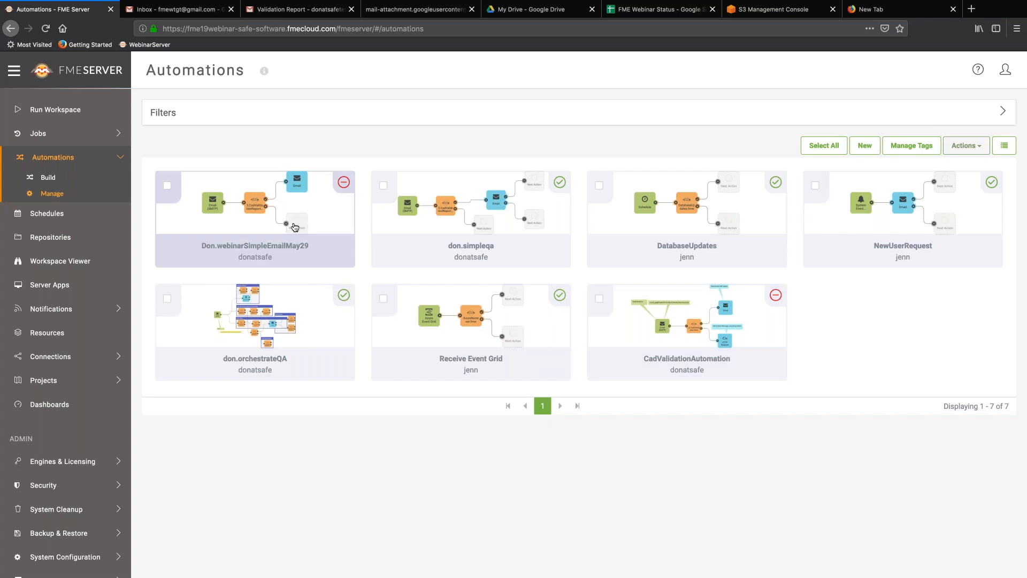
left_click(198, 14)
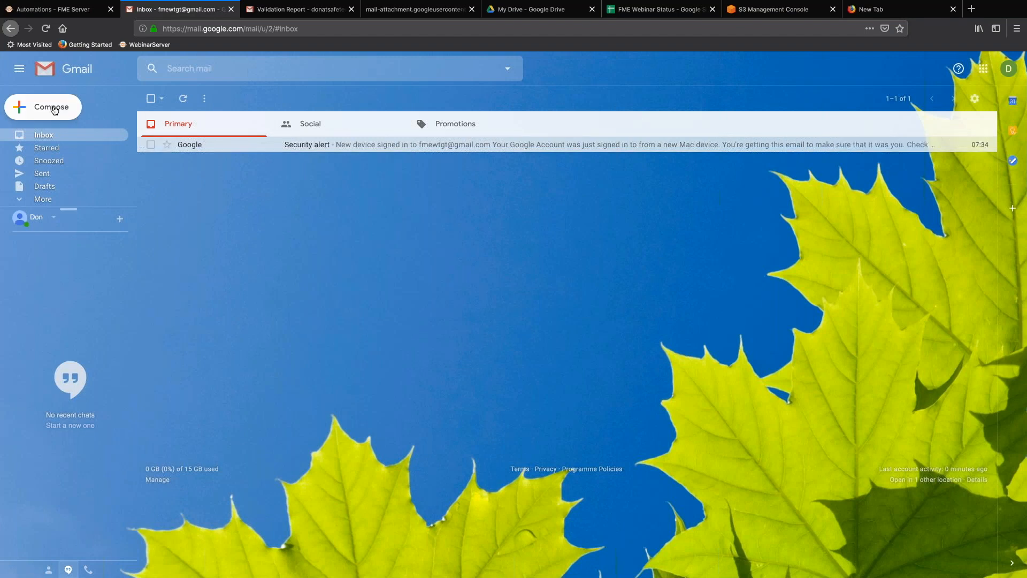
Compose a new email to the qa_simple trigger address with subject 'another try'.
key("ctrl+Tab")
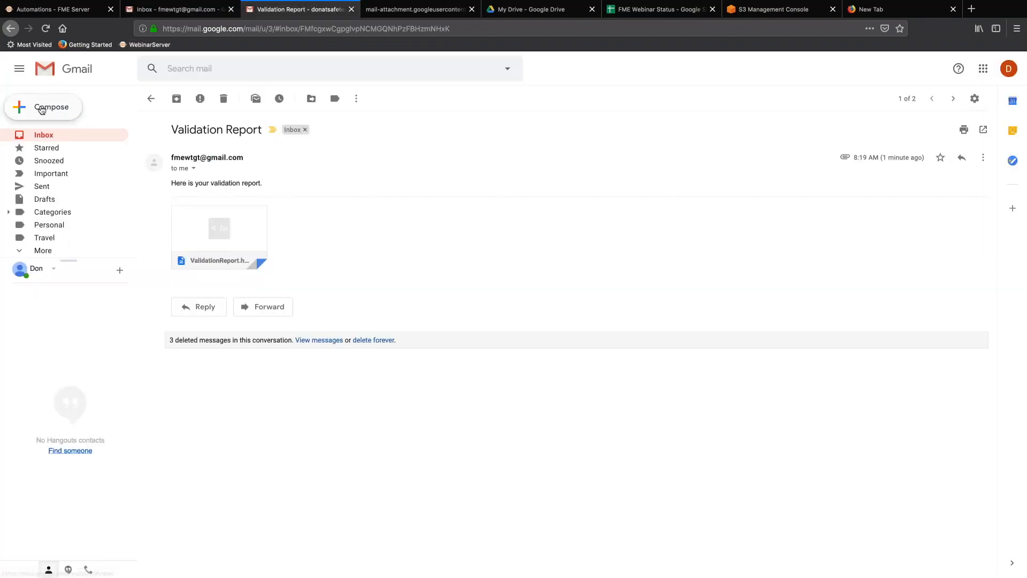
left_click(41, 110)
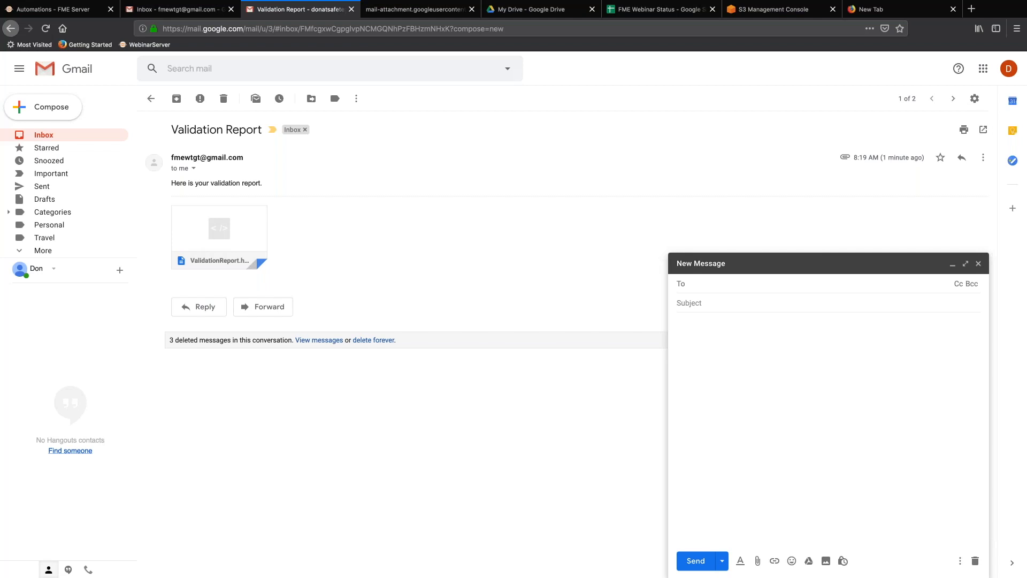
type("qa")
key("Return")
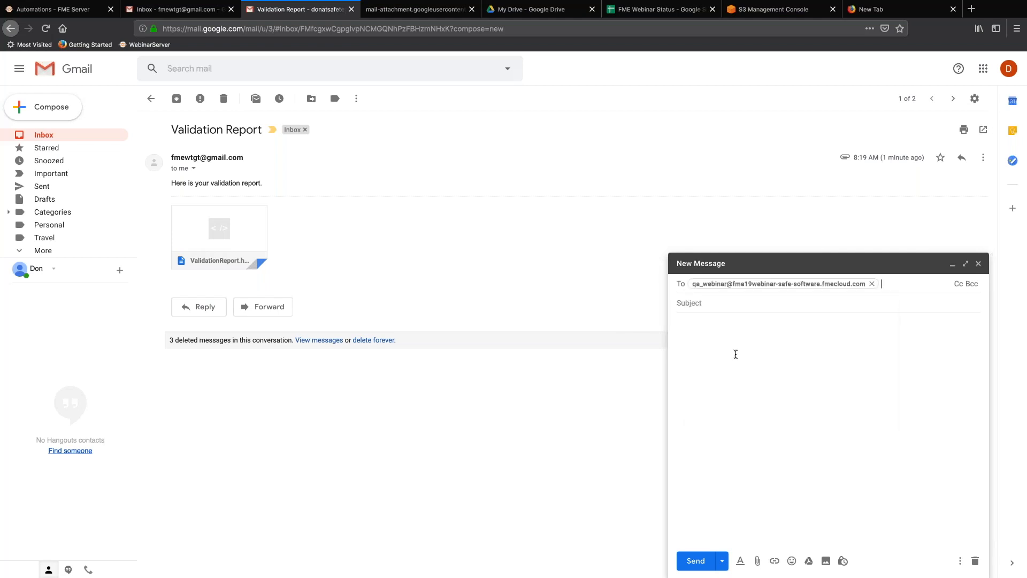
key("BackSpace")
type("qa")
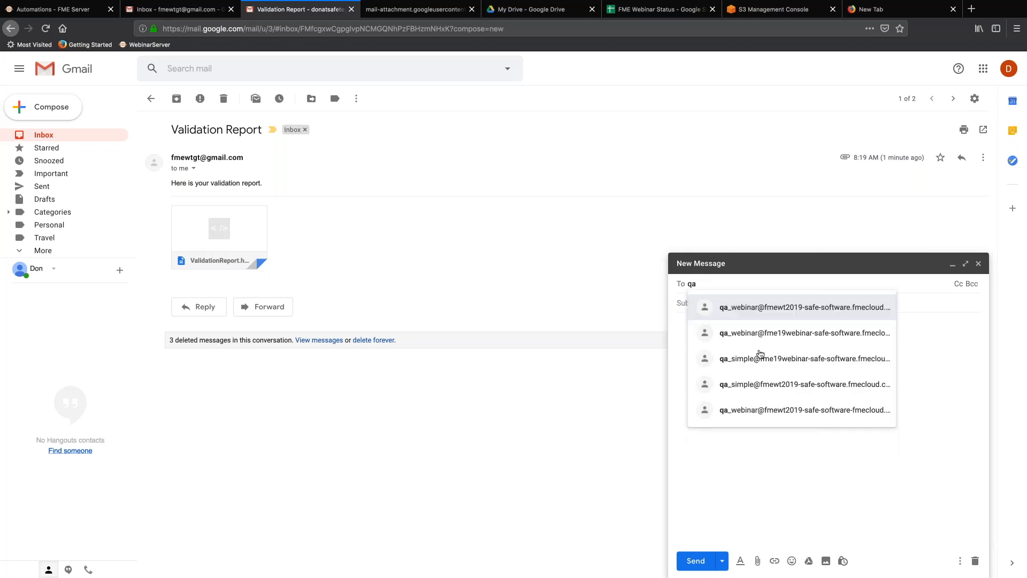
left_click(773, 358)
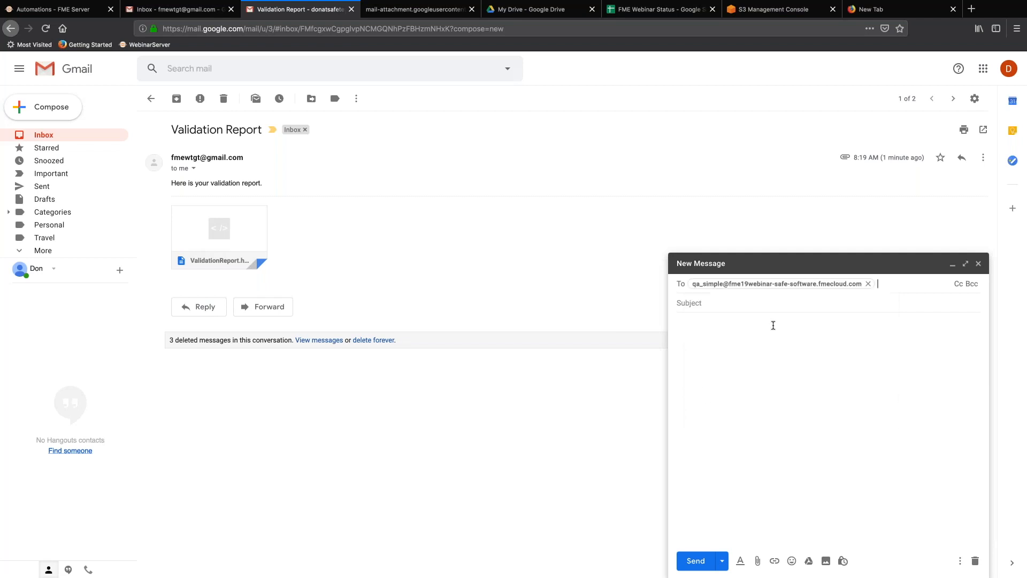
left_click(760, 299)
type("another try")
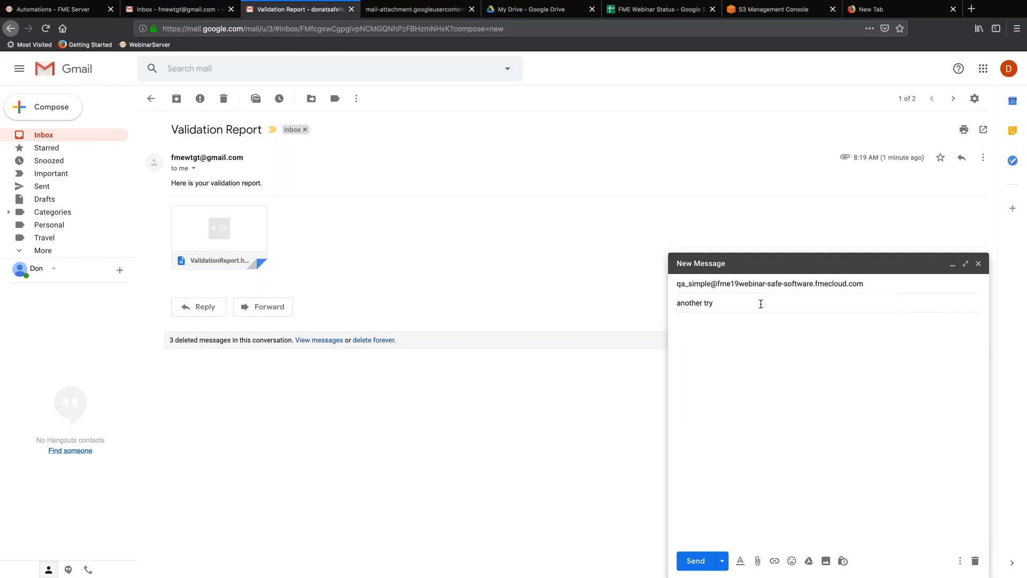
left_click(758, 361)
Attach distribution_N25_bad.dwg, send the email, and go back to the inbox.
left_click(757, 560)
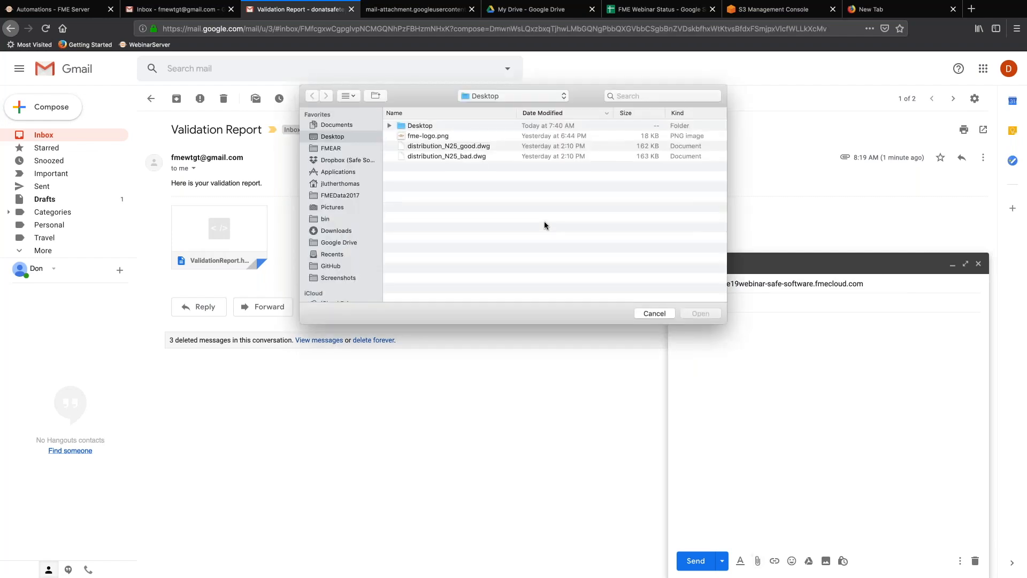
left_click(459, 158)
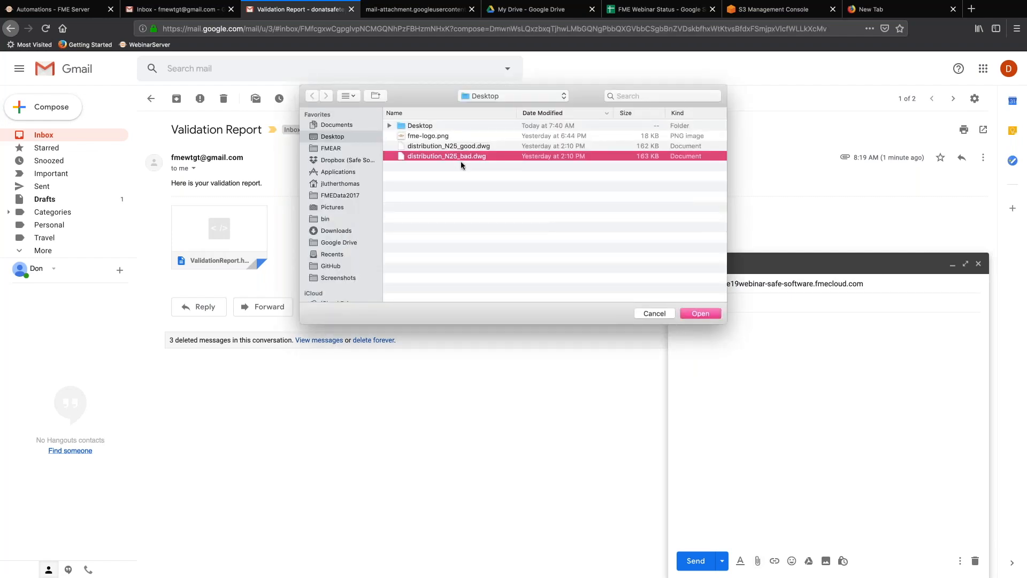
left_click(698, 314)
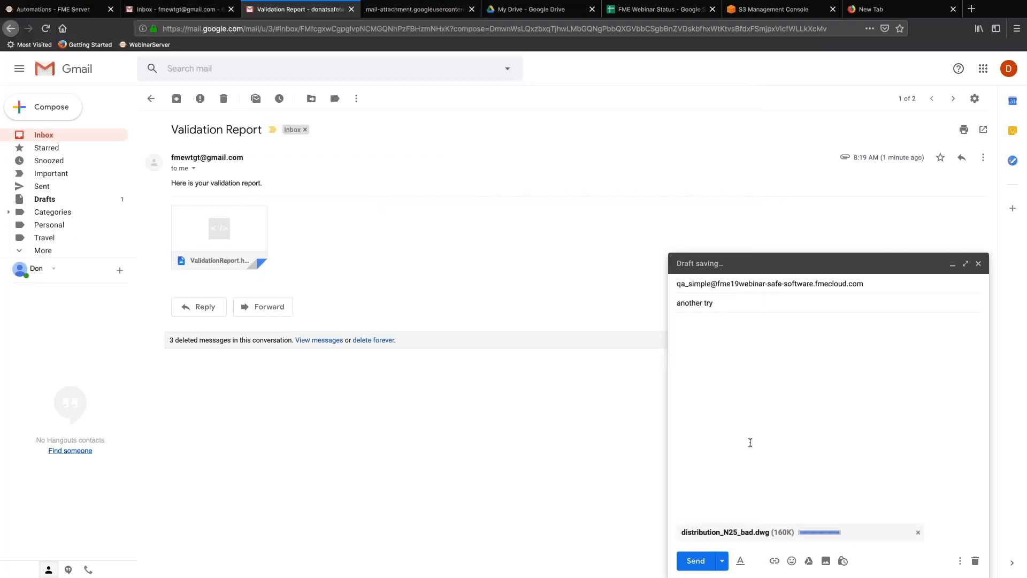
left_click(696, 561)
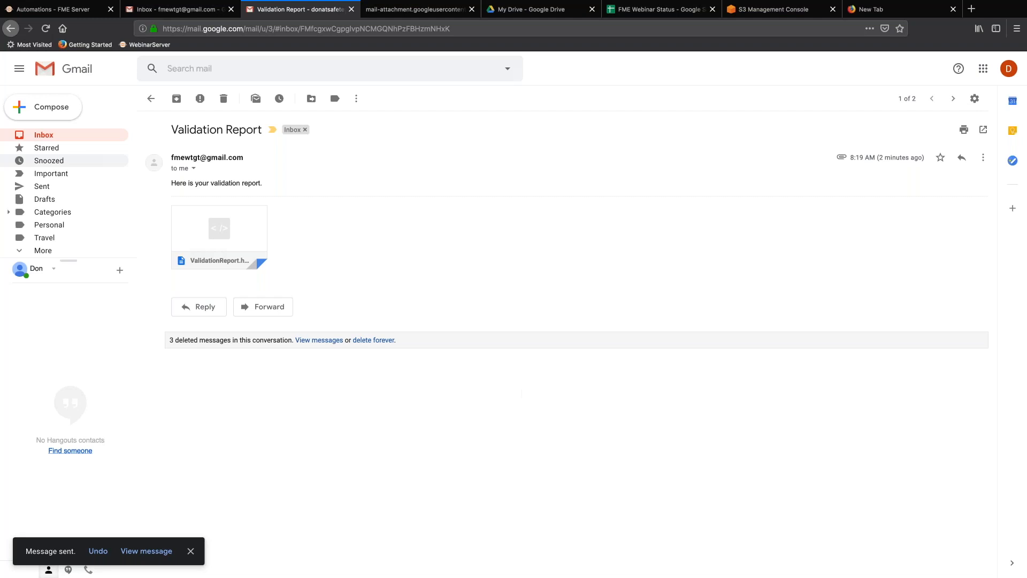
left_click(51, 138)
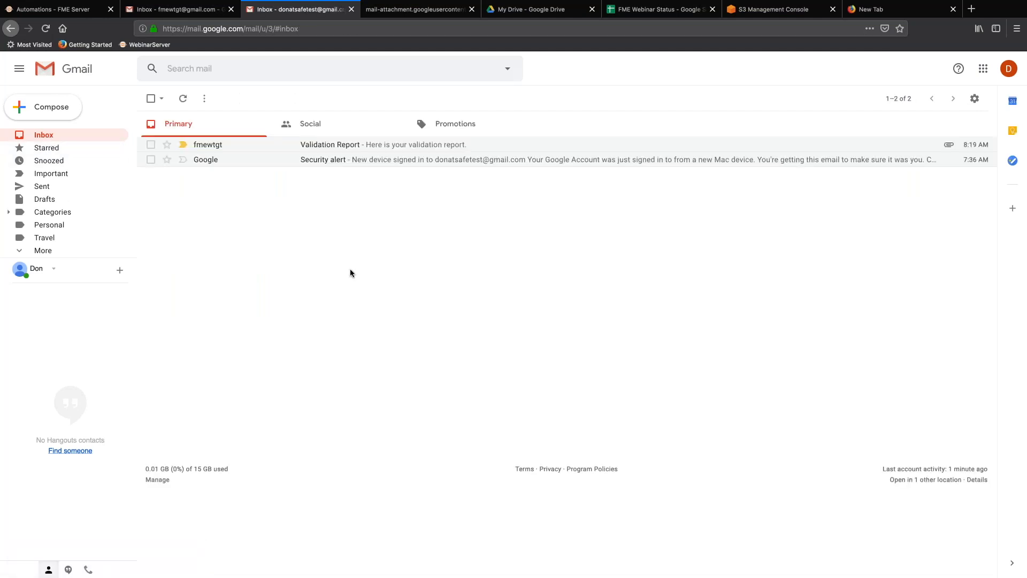
Open don.simpleqa and check its triggered jobs list twice, finding no jobs.
left_click(84, 10)
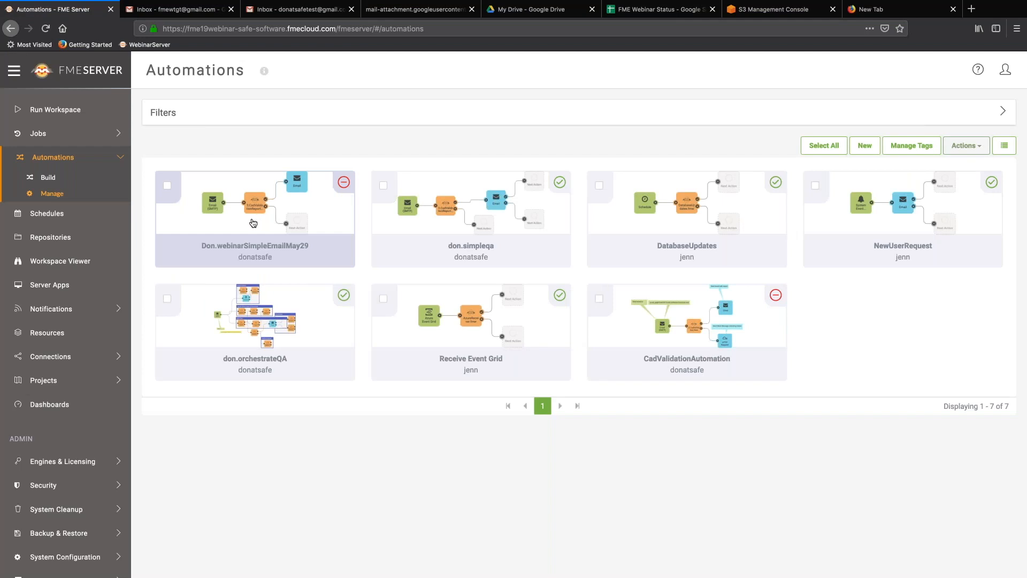
left_click(472, 216)
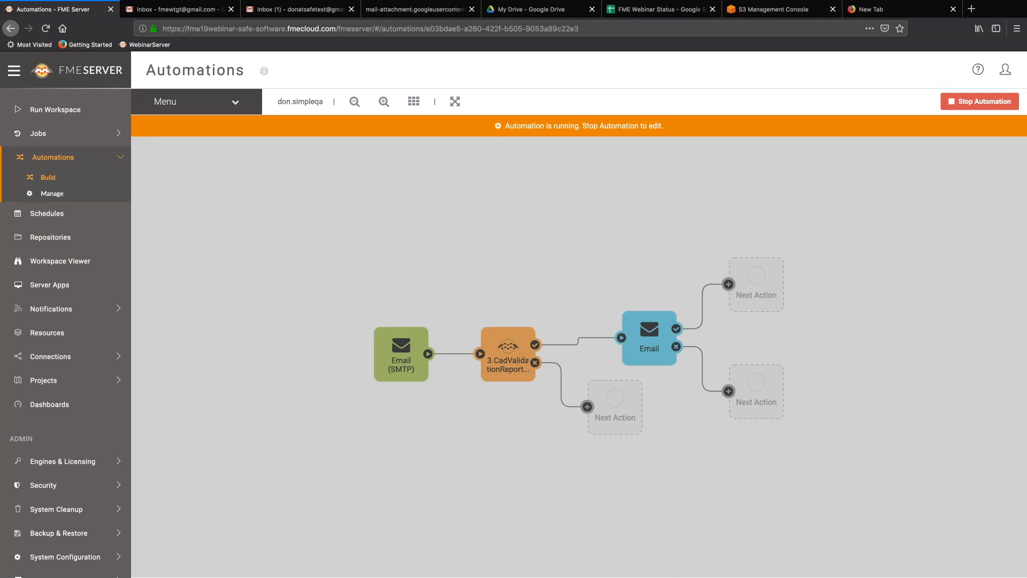
left_click(235, 102)
left_click(214, 238)
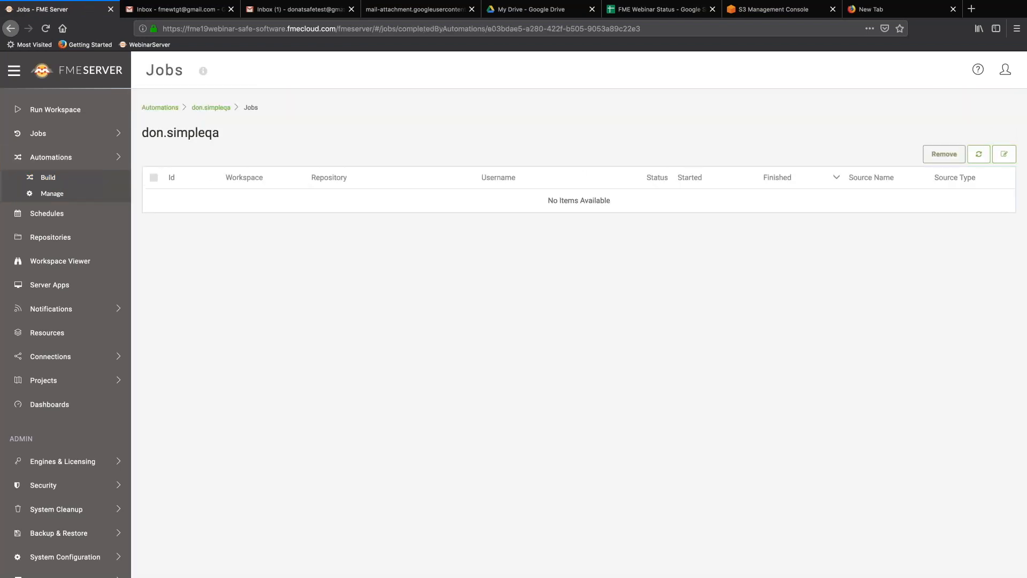
left_click(209, 109)
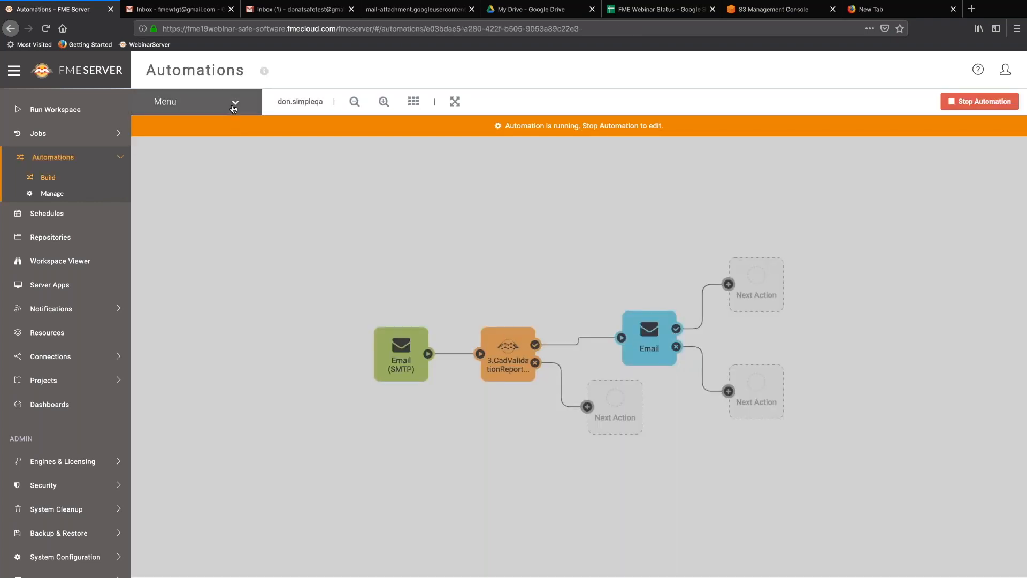
left_click(234, 104)
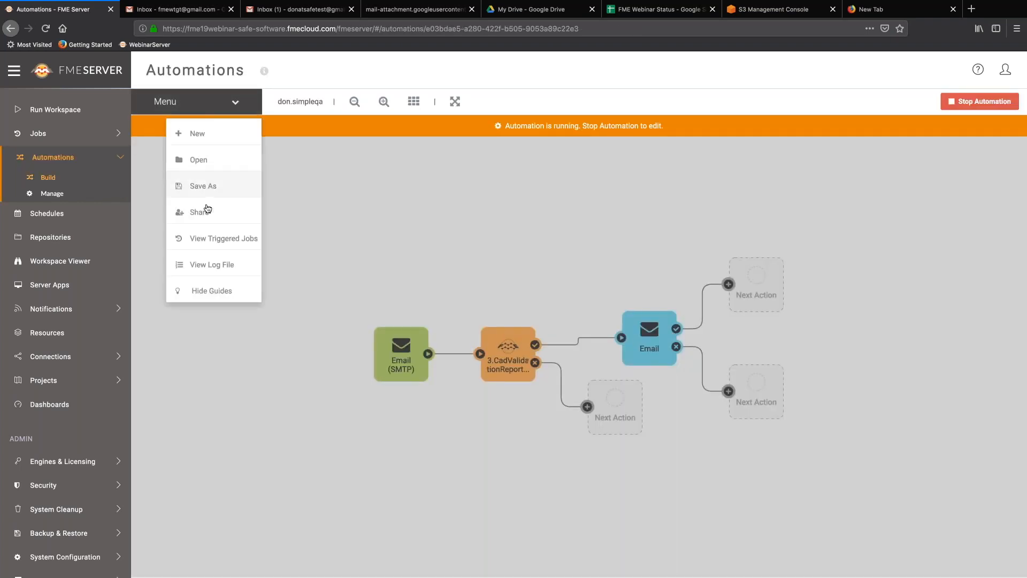
left_click(214, 238)
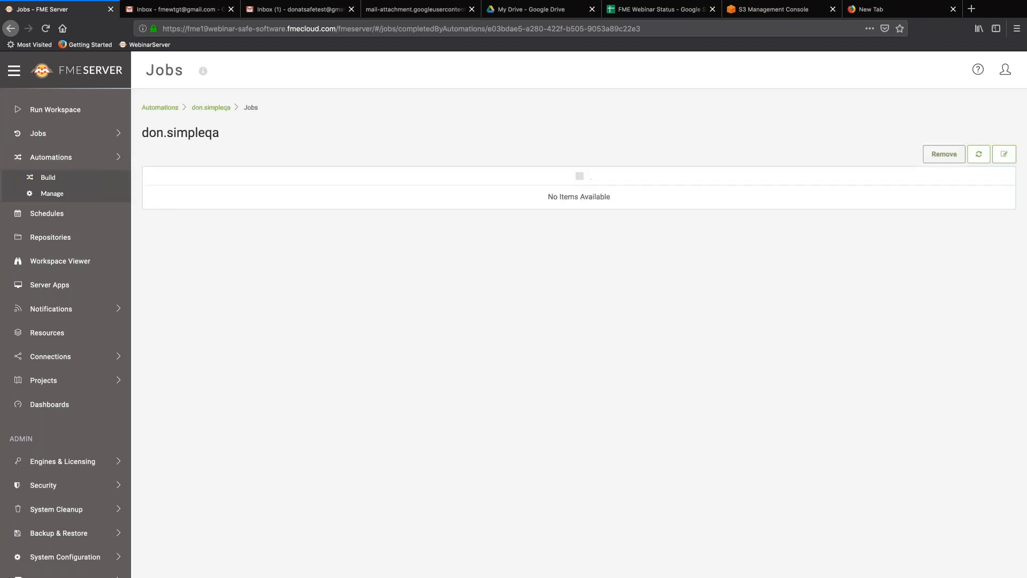
left_click(210, 108)
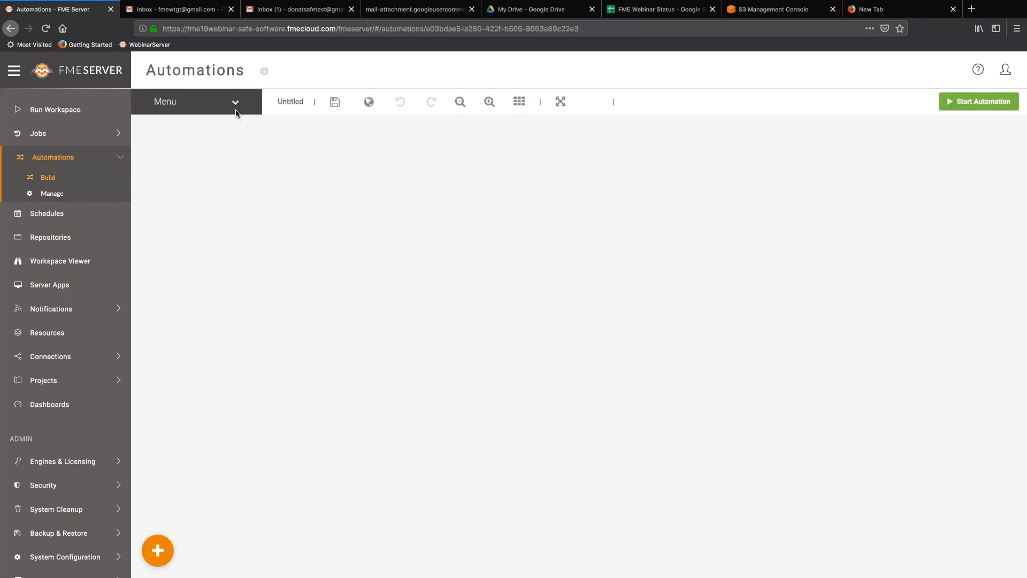
Bring up the don.simpleqa automation log showing its ten assembly entries.
left_click(234, 106)
left_click(203, 264)
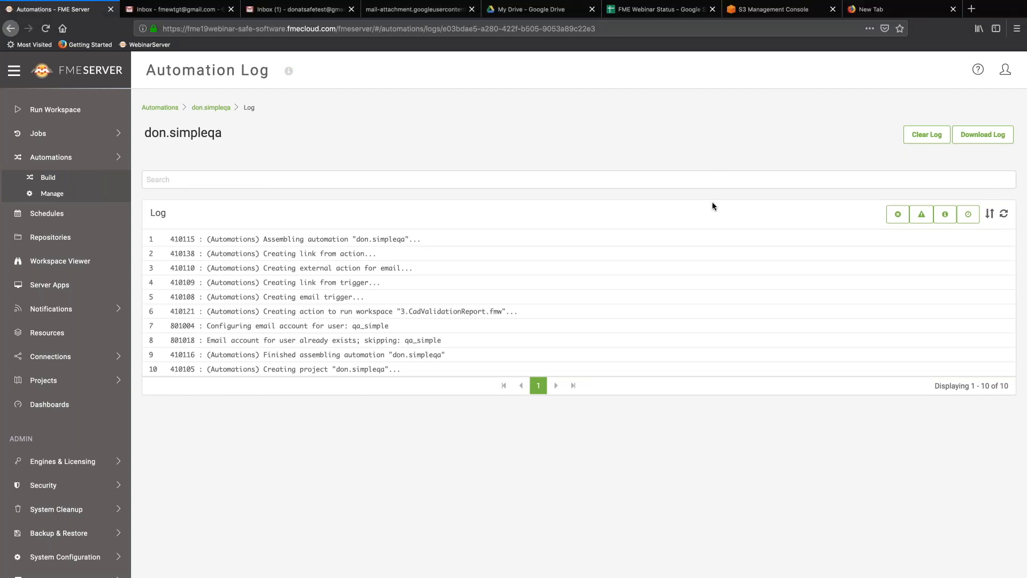
key("ctrl+Up")
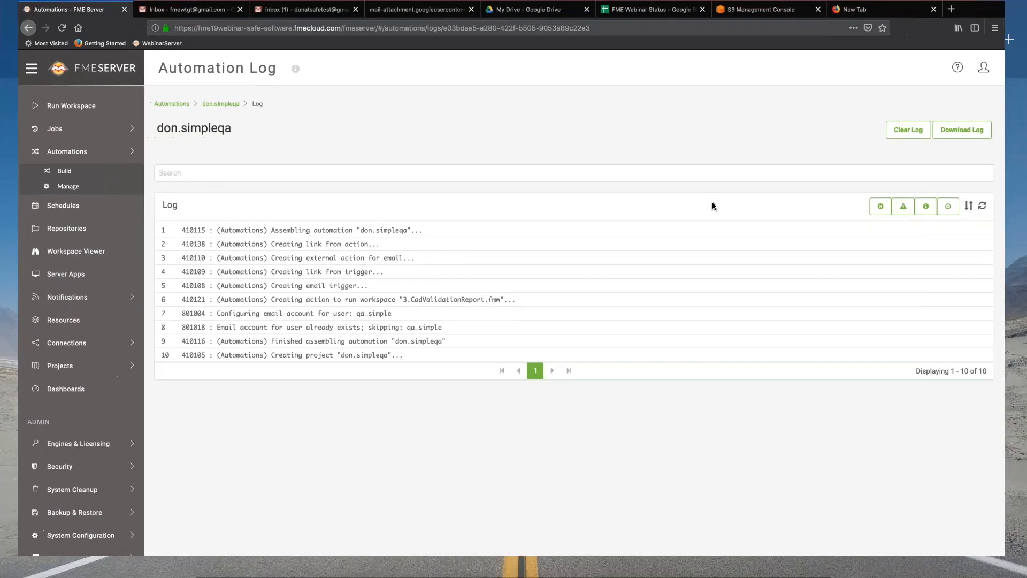
Present the 'Automating with FME 2019' deck and advance two slides to 'Automation 3'.
left_click(577, 9)
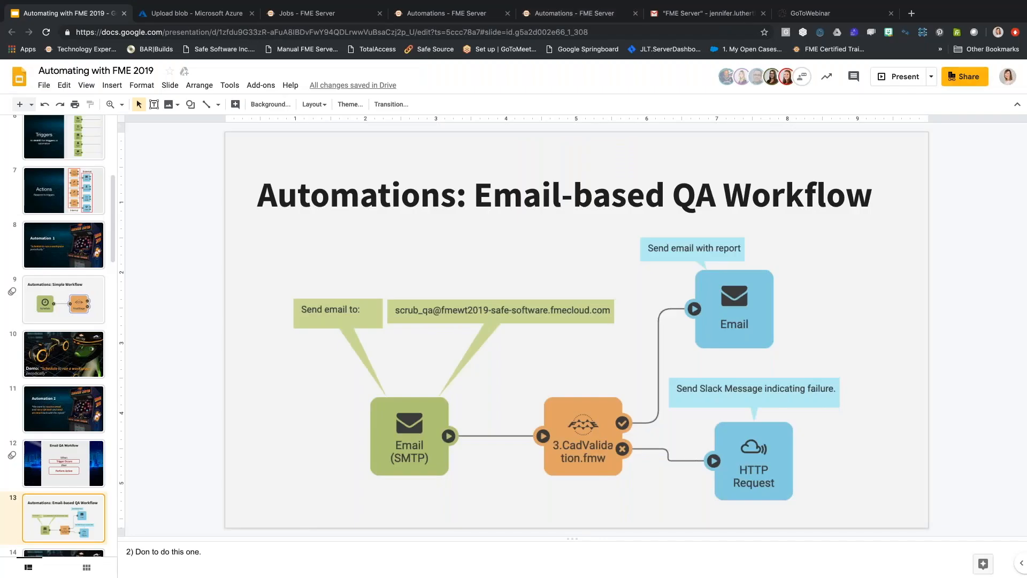
left_click(900, 73)
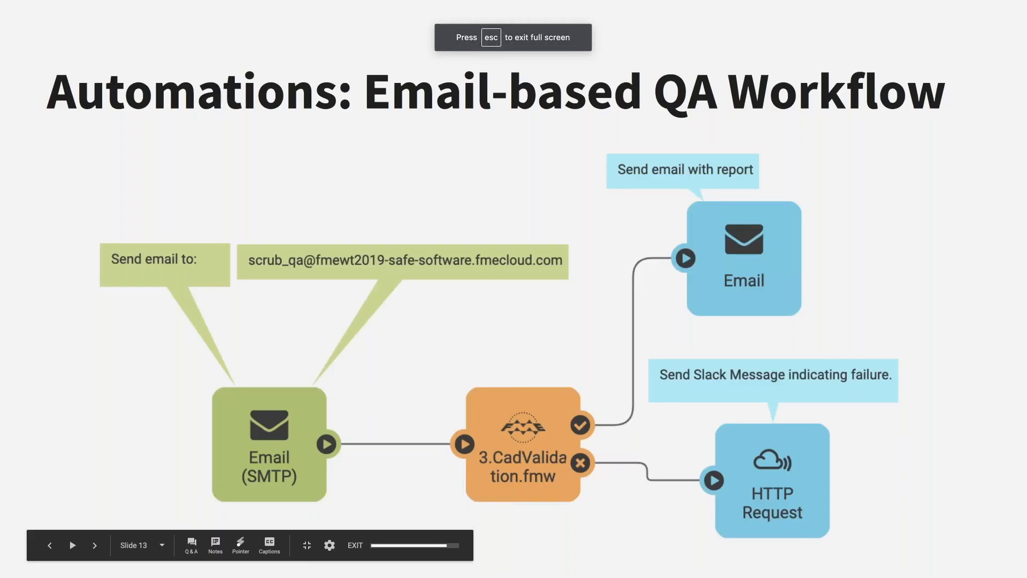
key("Right")
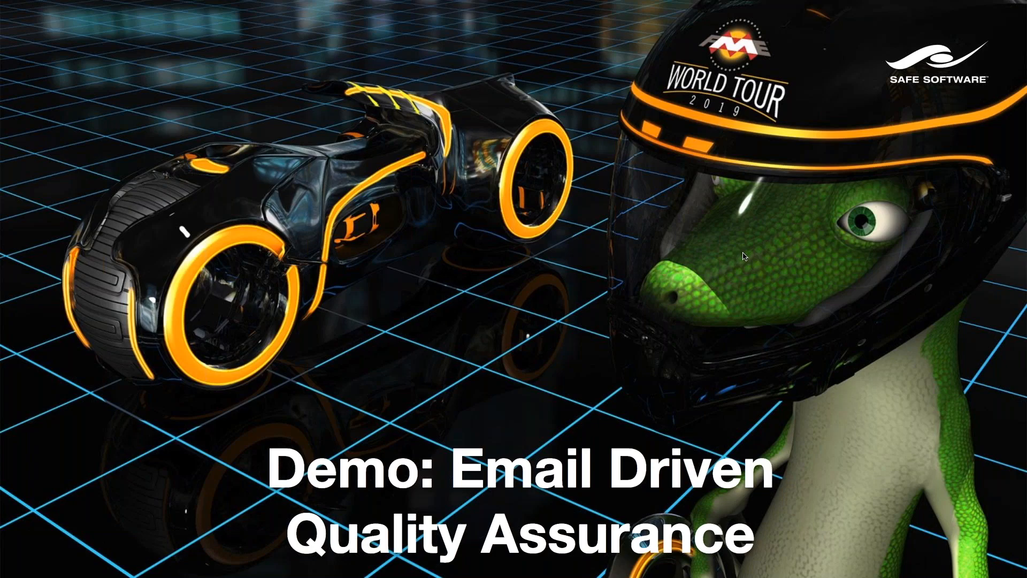
key("Right")
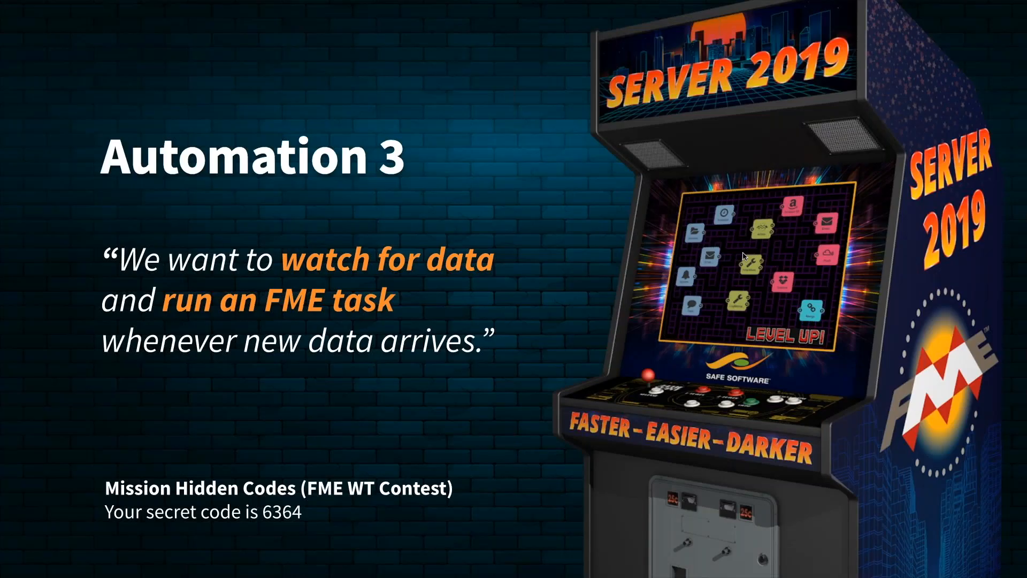
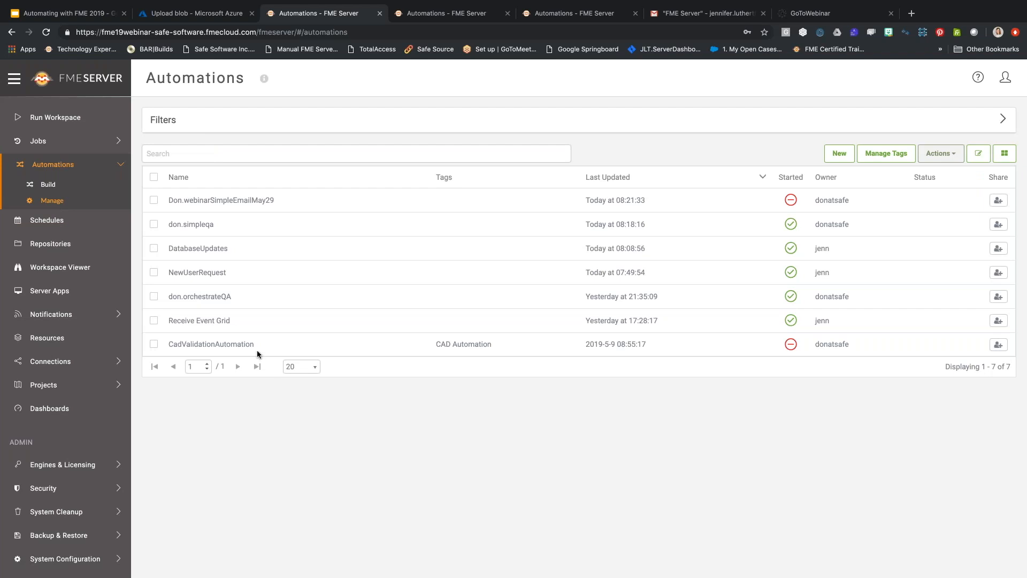
Show the Receive Event Grid automation's Azure Event Grid trigger webhook endpoint in a widened details panel.
left_click(220, 321)
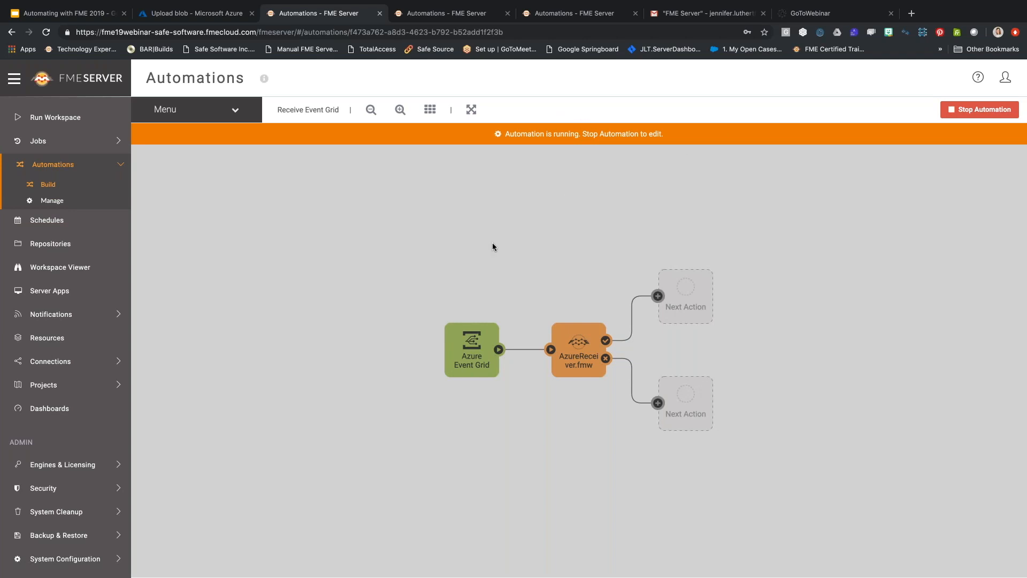
left_click(455, 344)
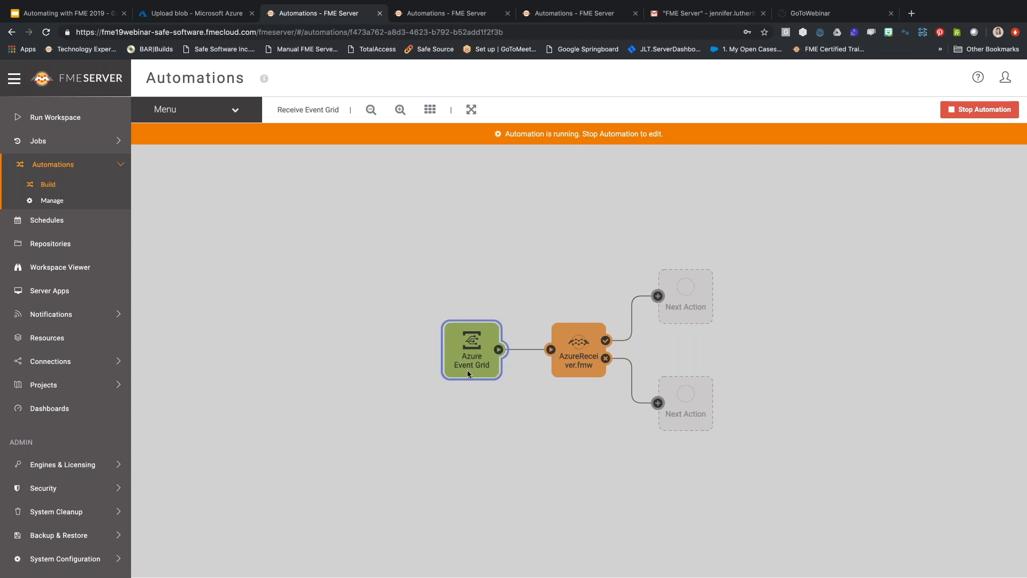
double_click(470, 354)
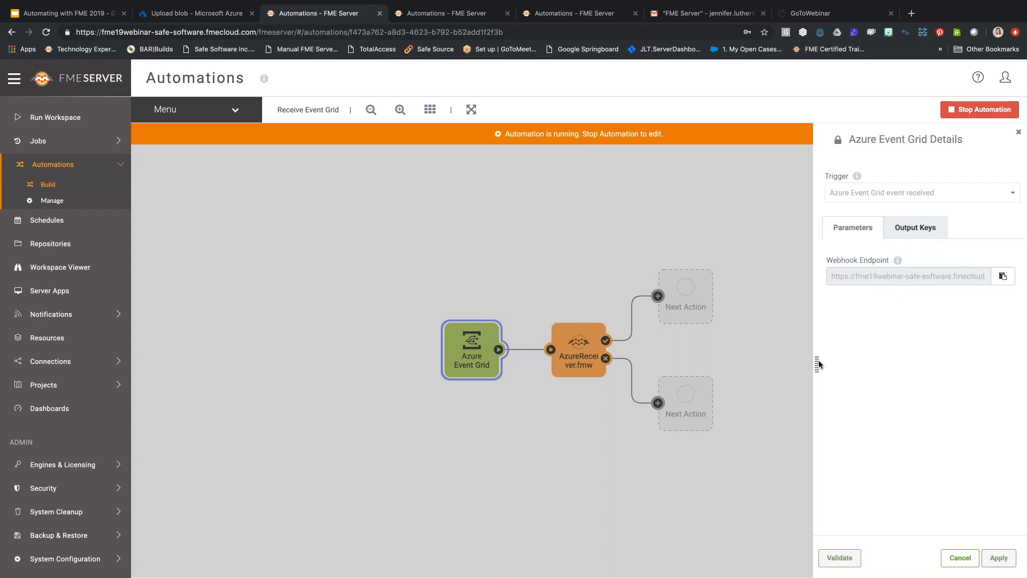
left_click_drag(816, 364, 682, 364)
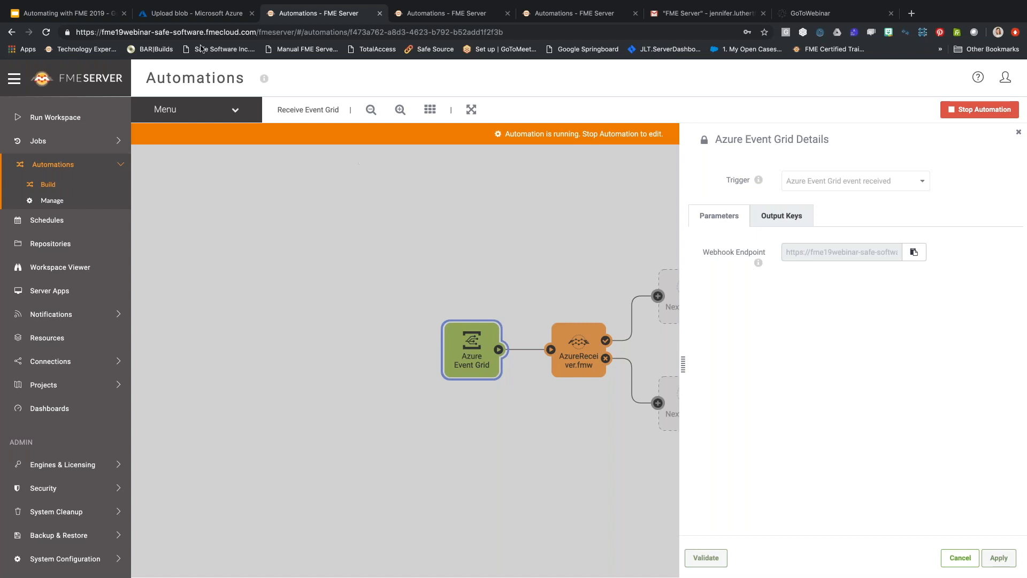
left_click(196, 12)
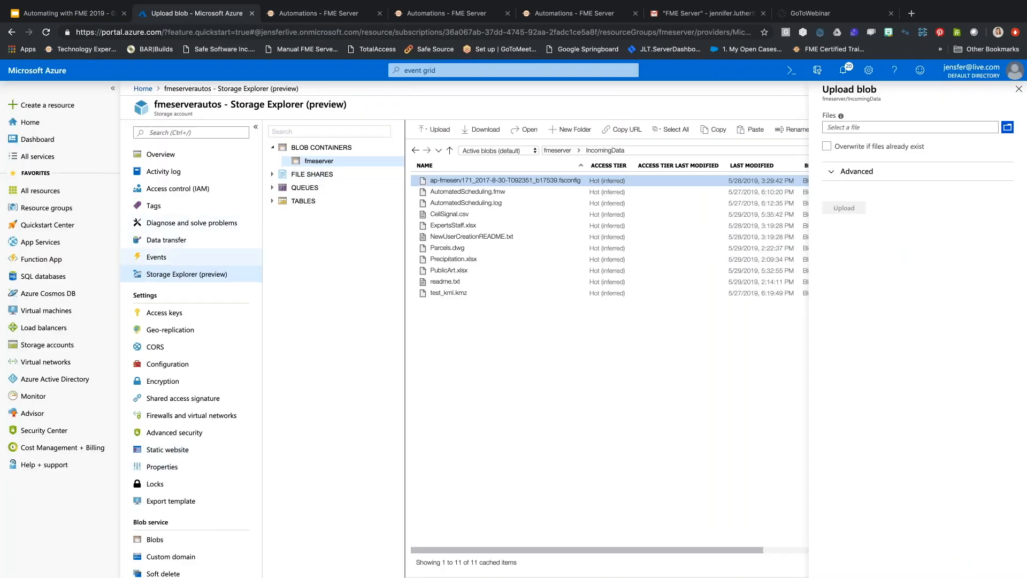
Review the storage account's existing 2FMEServer event subscription.
left_click(156, 262)
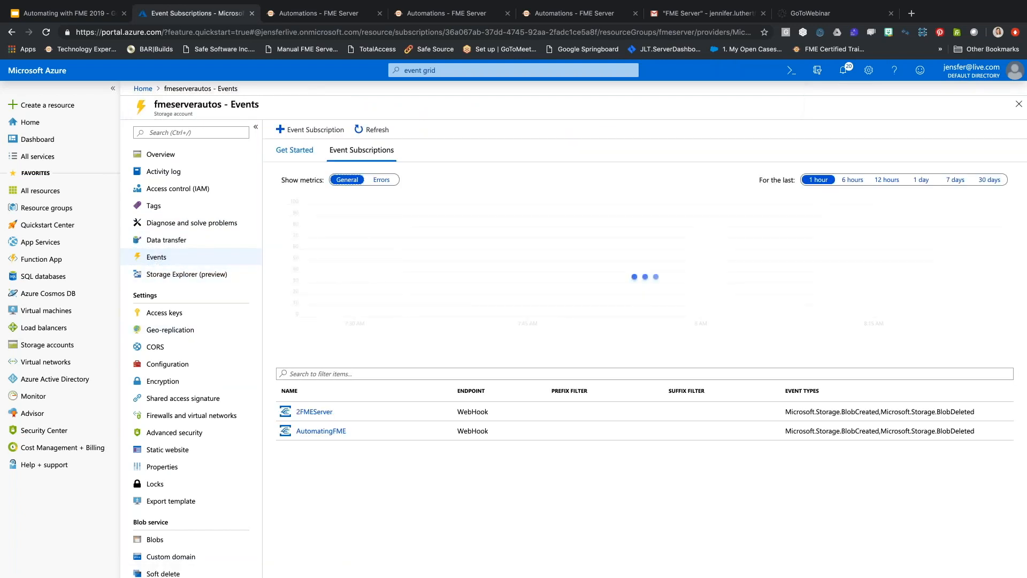
left_click(322, 414)
left_click(224, 89)
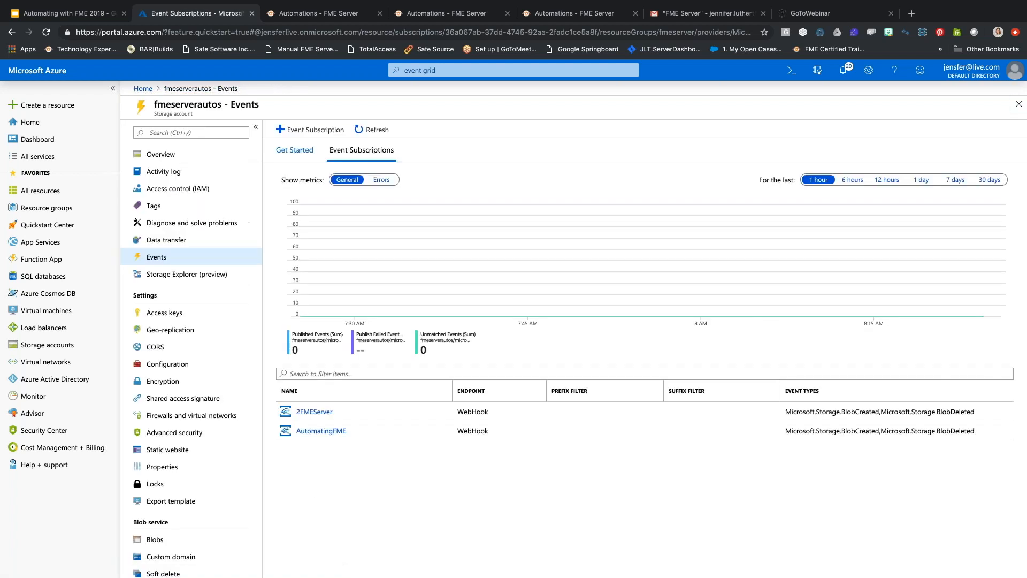
right_click(303, 409)
left_click(292, 469)
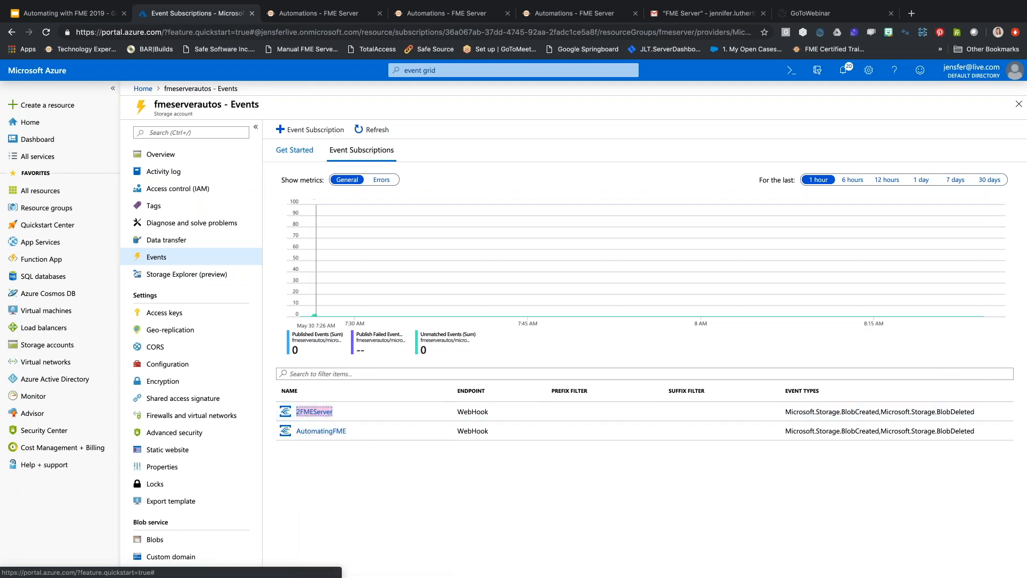
Draft a new Web Hook event subscription, then discard it for the Storage accounts list.
left_click(310, 132)
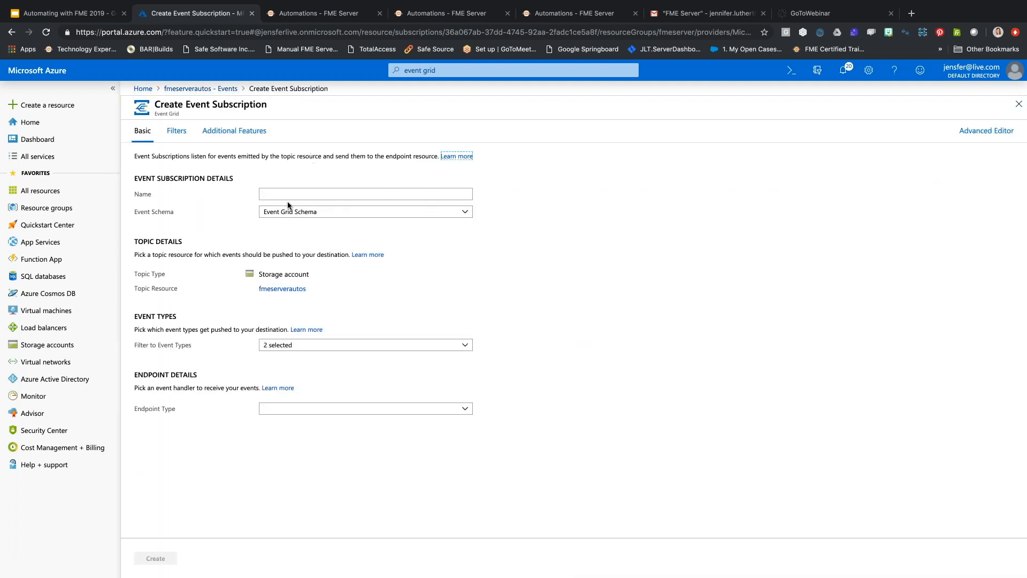
left_click(303, 409)
left_click(306, 424)
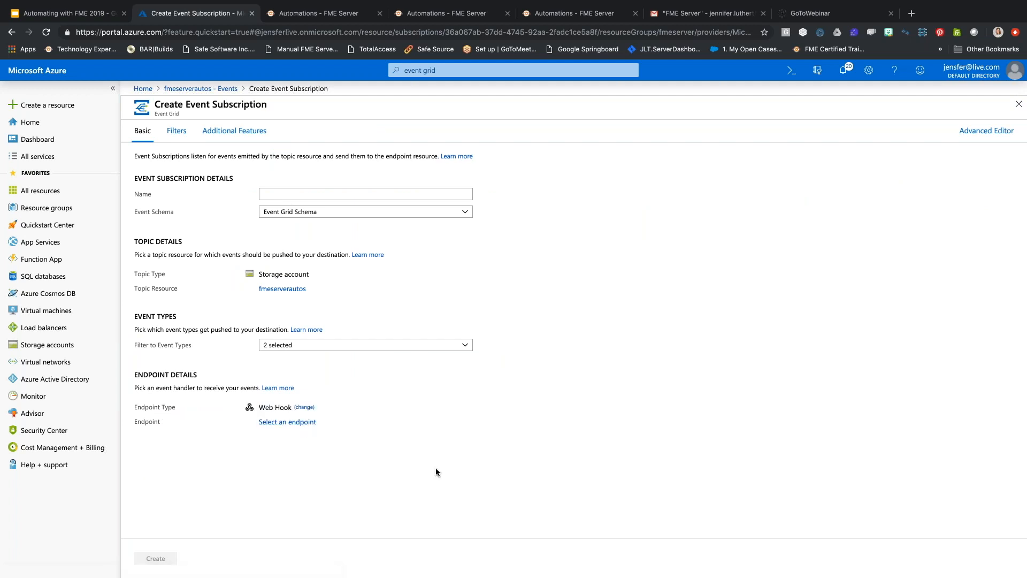
left_click(294, 422)
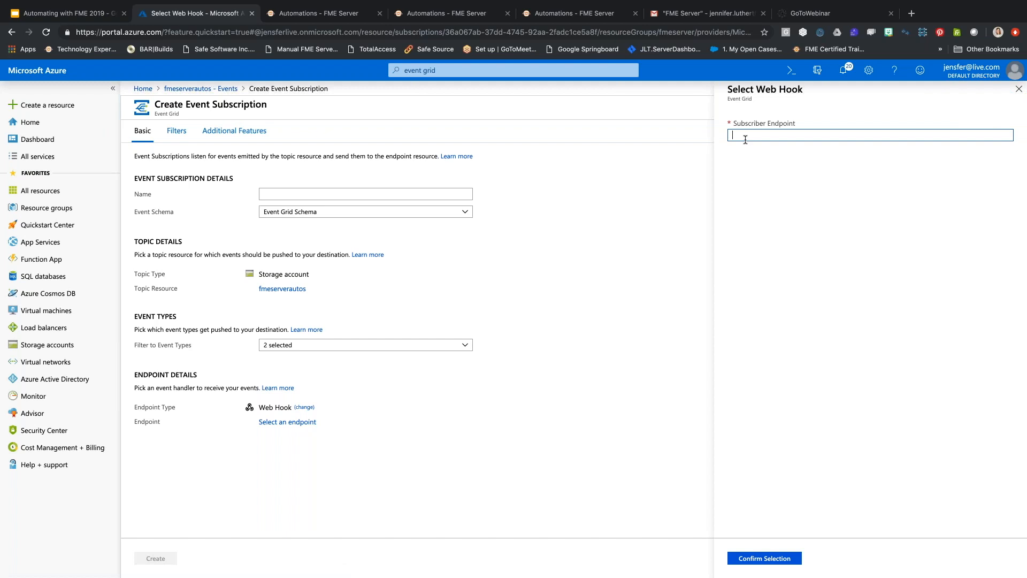
key("super+v")
key("super+z")
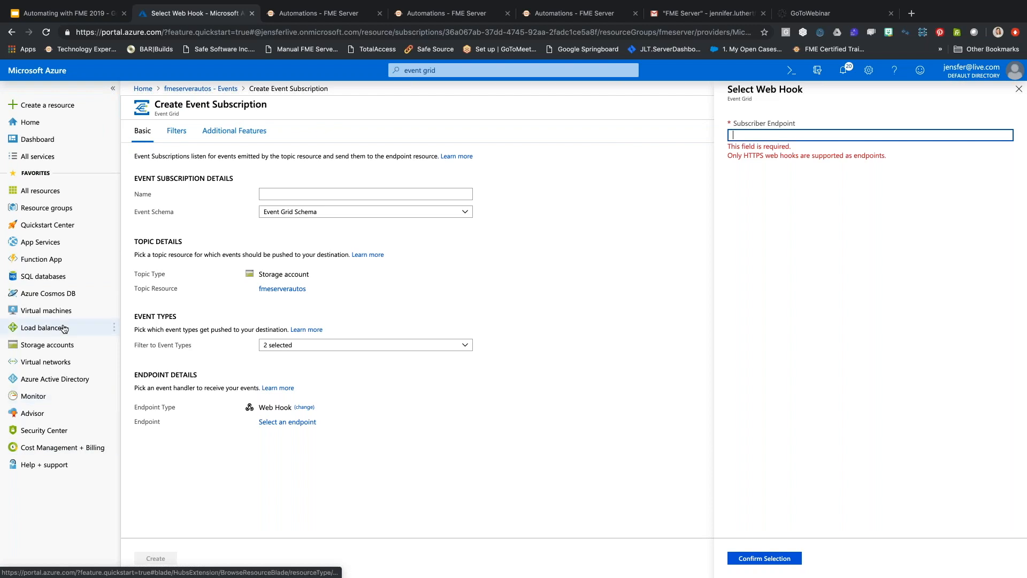
left_click(47, 344)
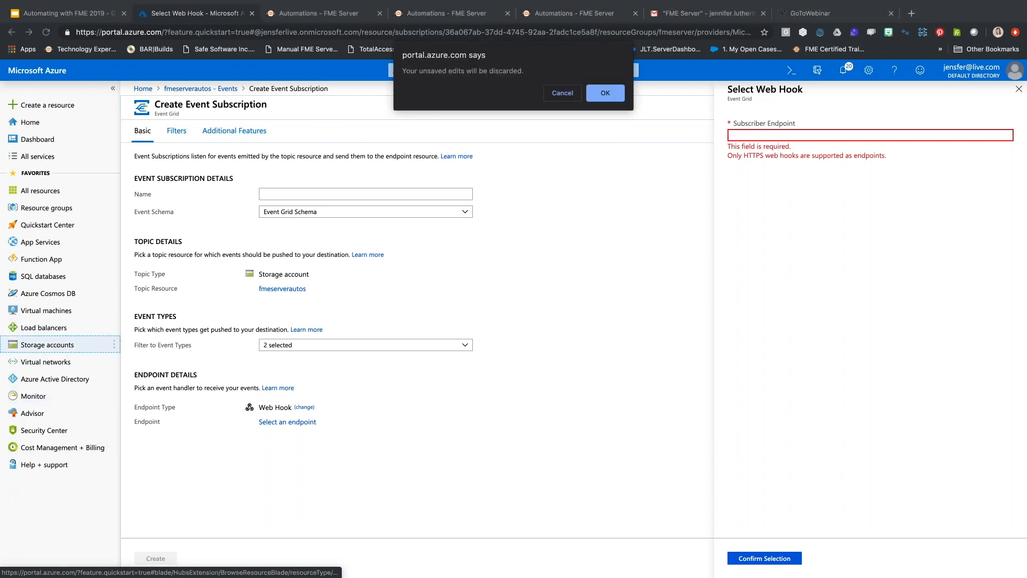
left_click(616, 93)
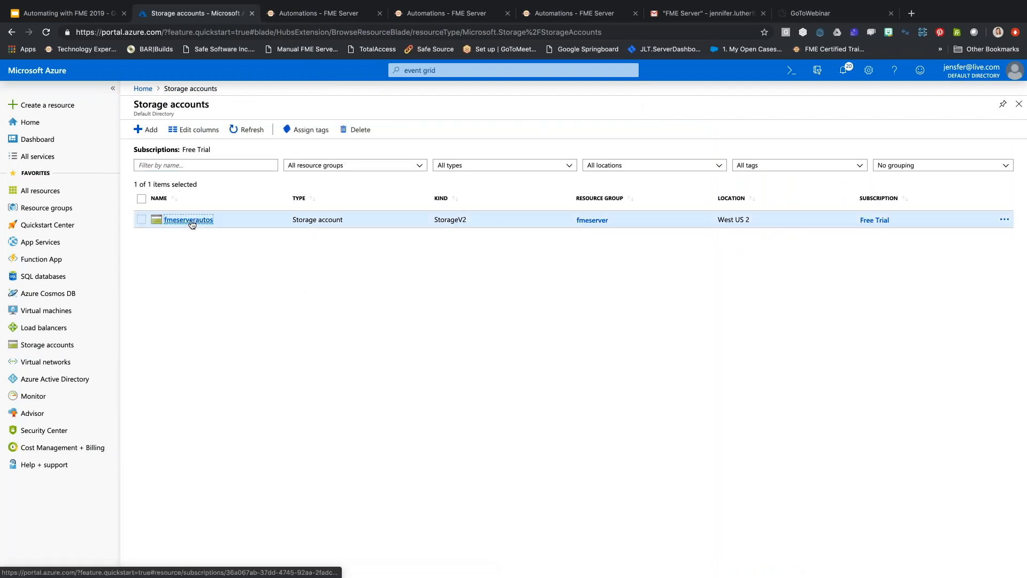
Browse fmeserverautos Storage Explorer to the fmeserver container's IncomingData folder, listing 11 blobs.
left_click(188, 219)
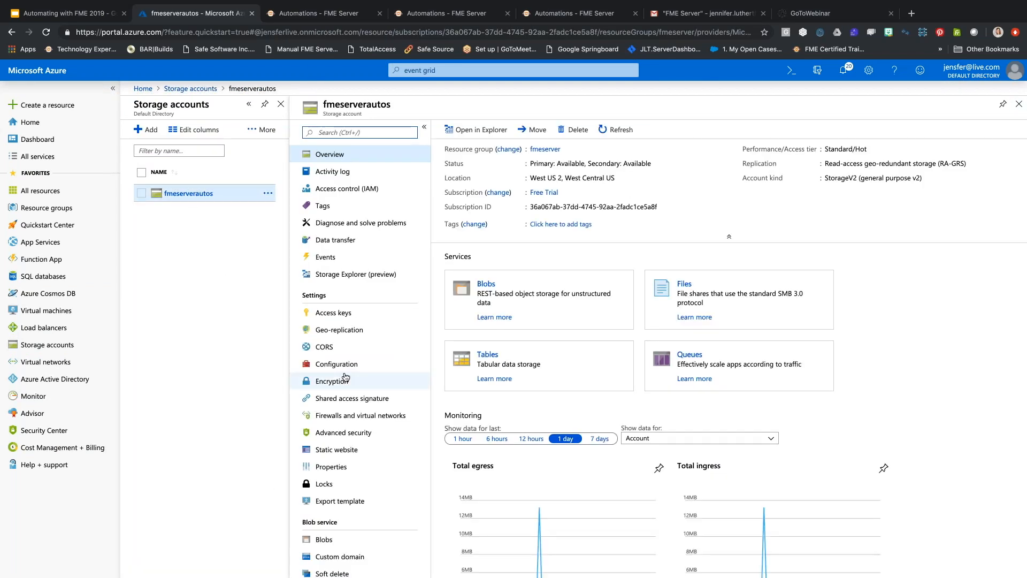
left_click(367, 275)
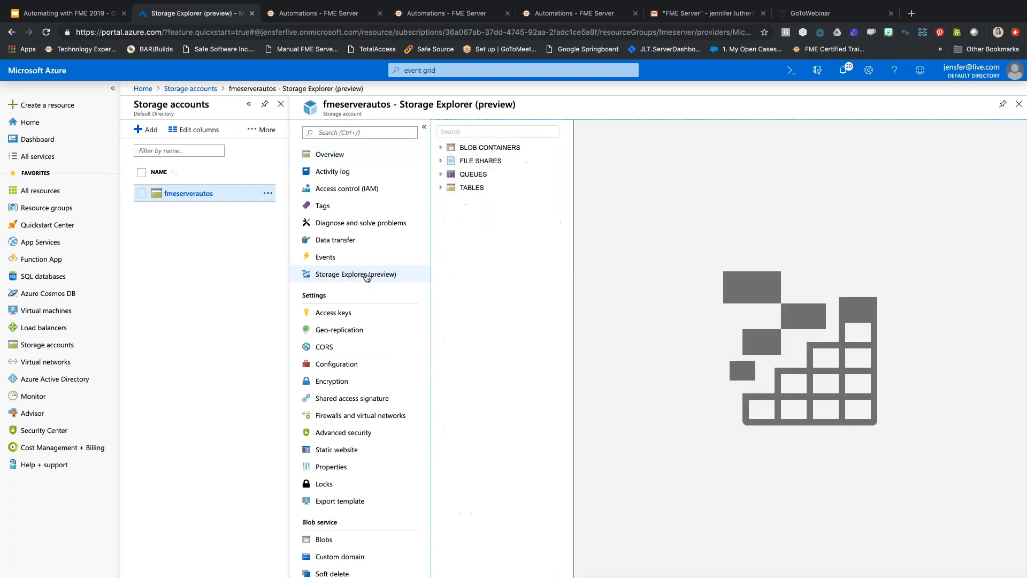
left_click(442, 148)
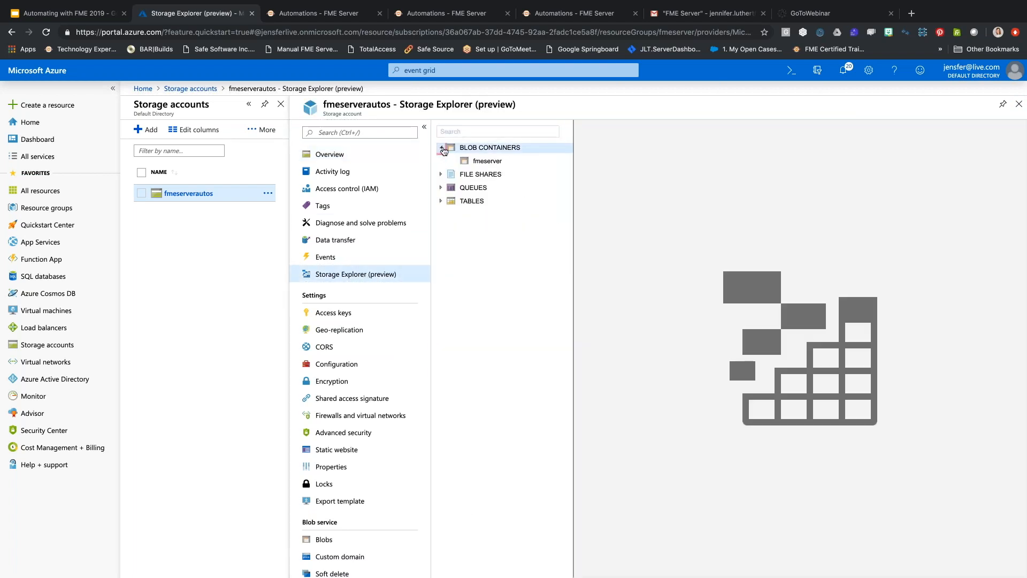
left_click(487, 162)
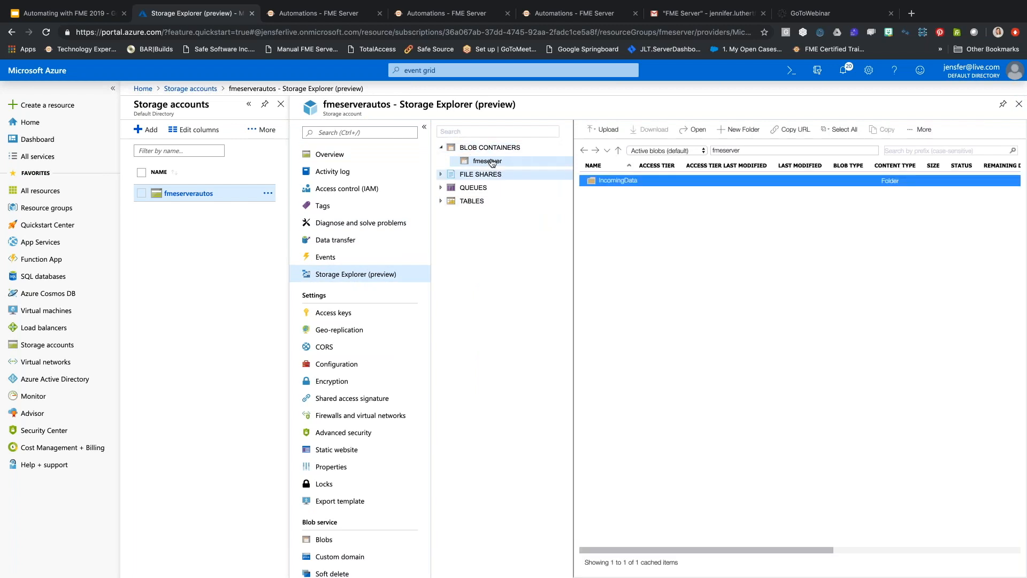
double_click(635, 180)
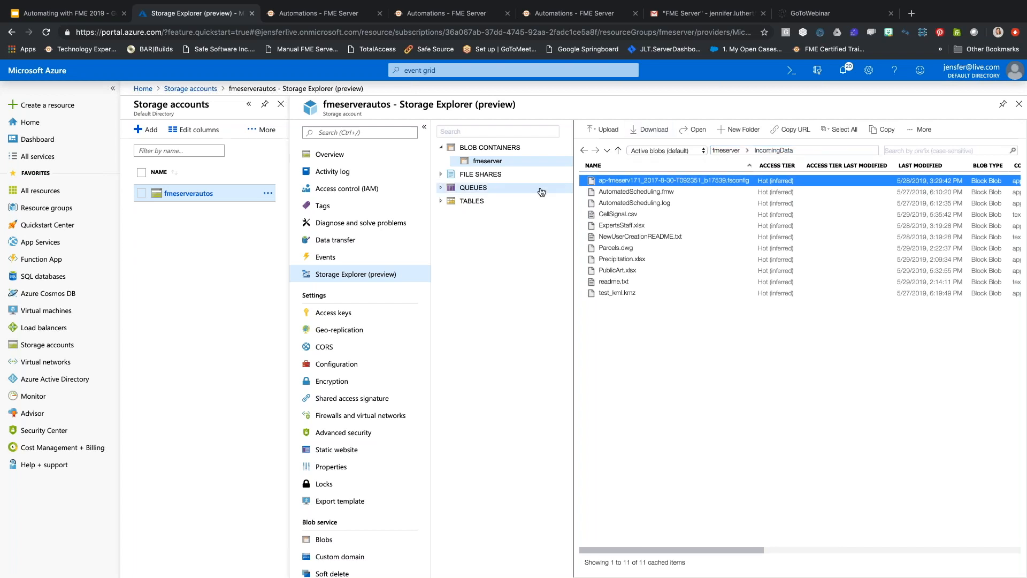
left_click(309, 12)
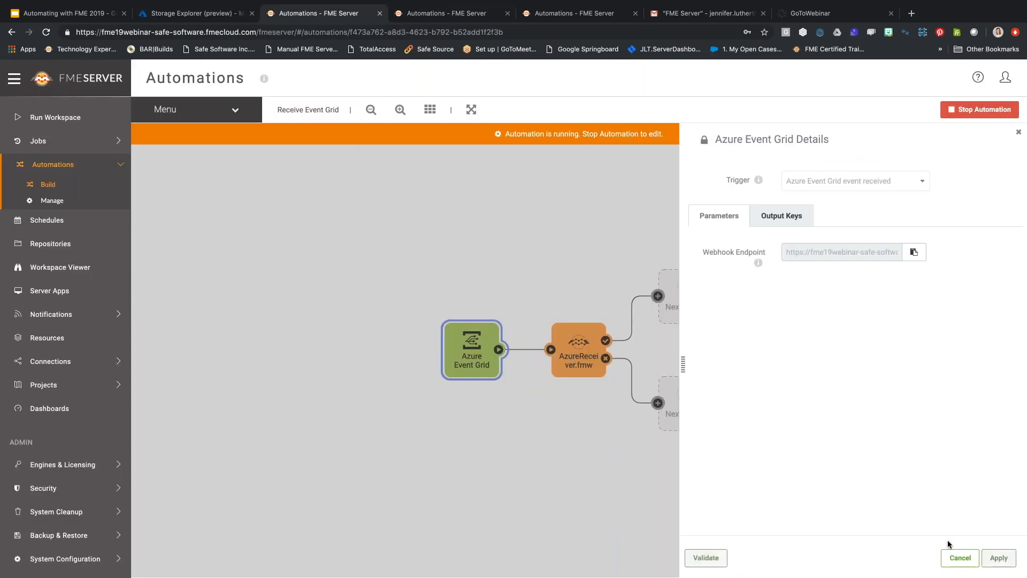
Check the AzureReceiver.fmw action and view its workspace in the Azure repository.
left_click(960, 557)
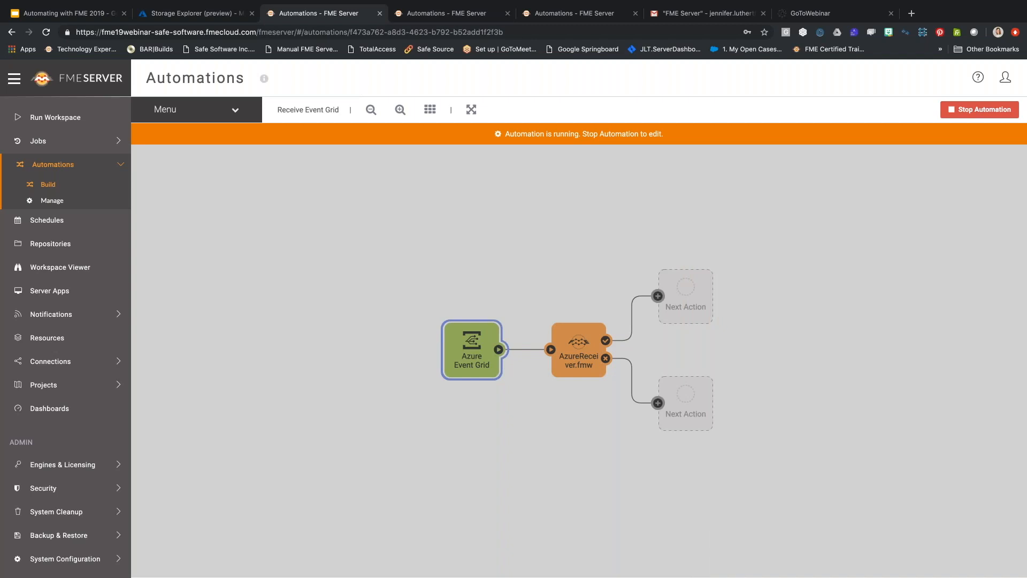
left_click(579, 350)
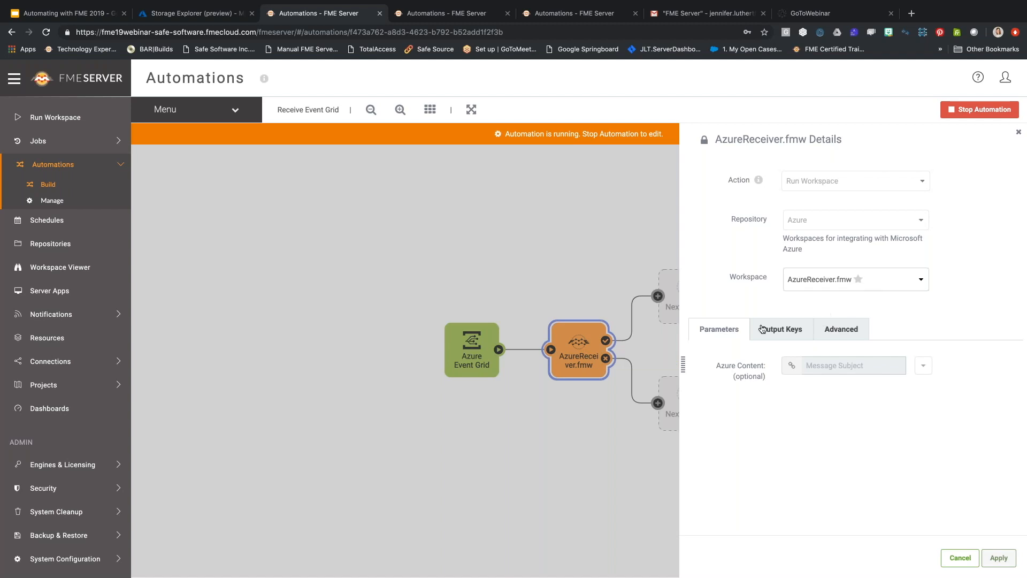
left_click(670, 357)
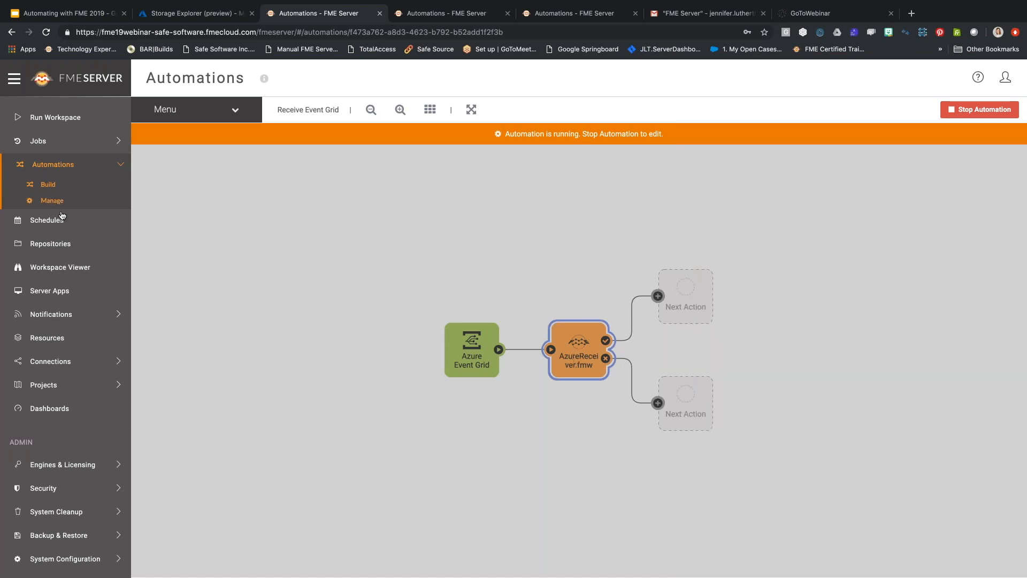
left_click(60, 245)
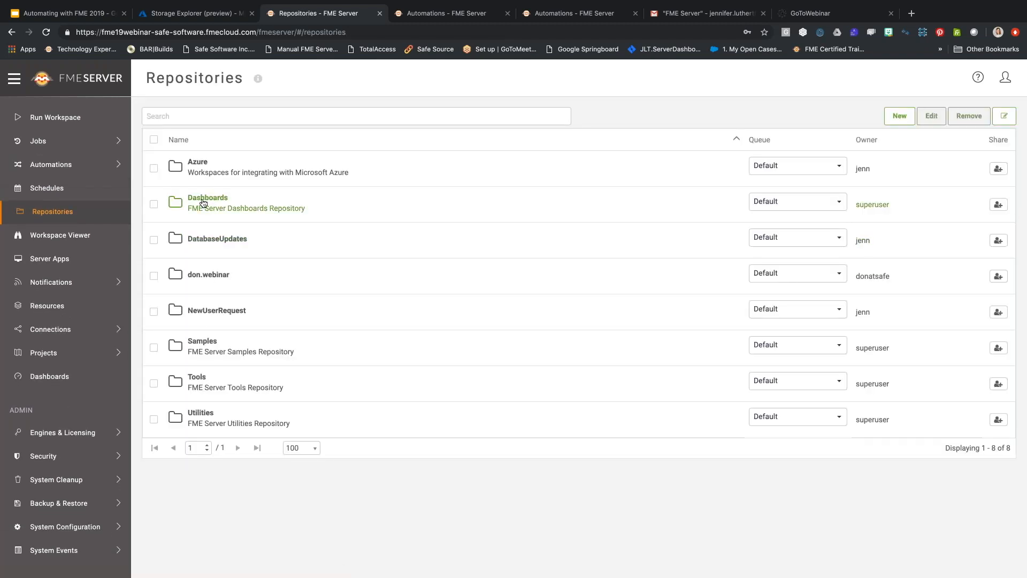
left_click(198, 162)
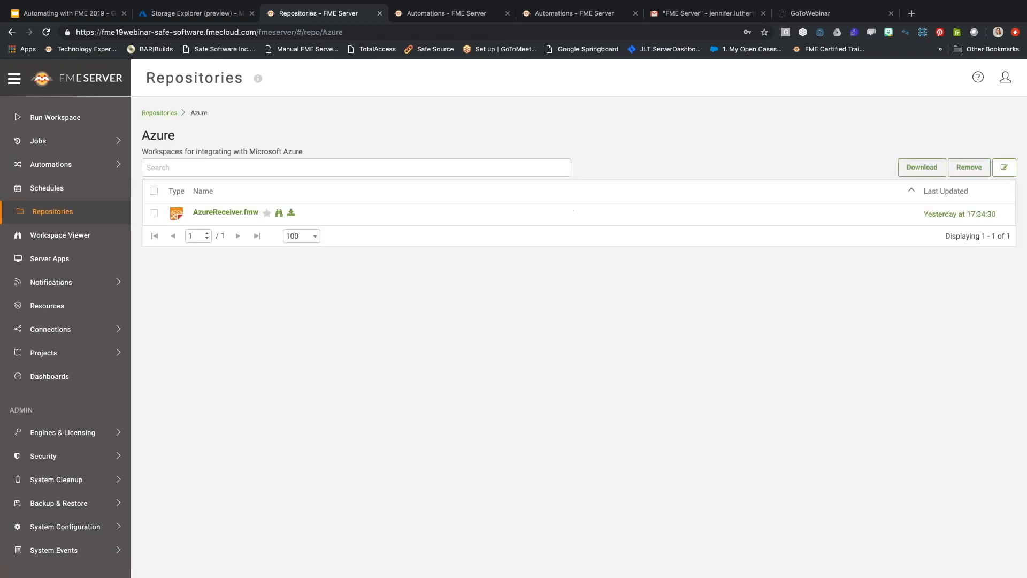
left_click(281, 214)
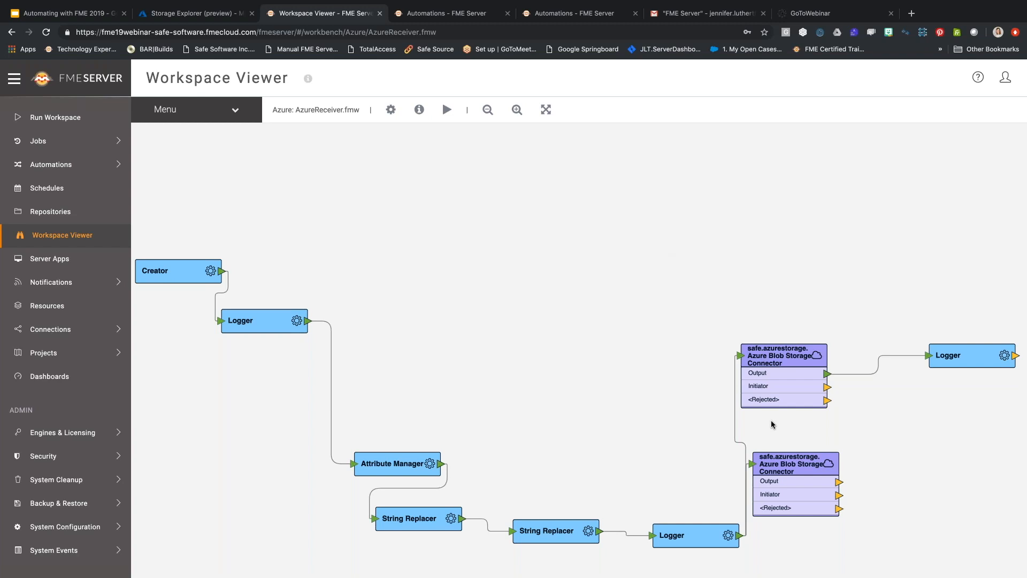
Return to the Automations management list.
left_click(59, 165)
left_click(59, 166)
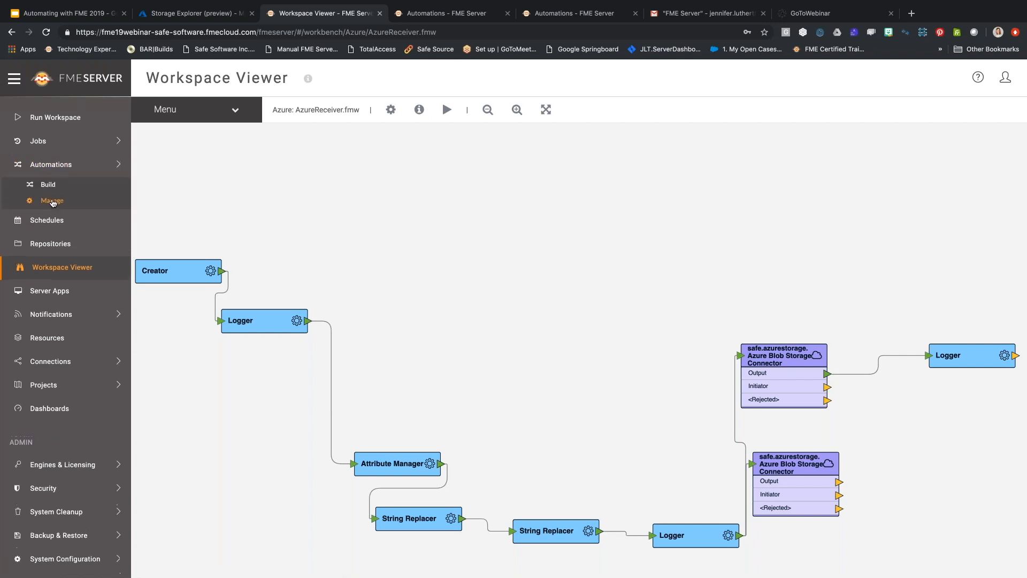
left_click(56, 201)
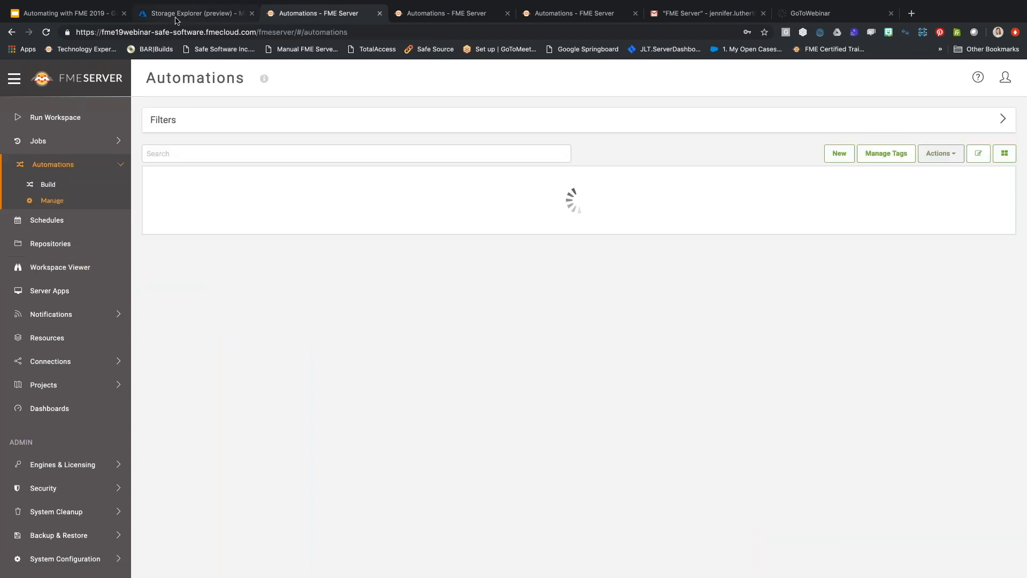
Upload FMEData2017/Data/Emergency/Crime2011.csv into the IncomingData blob folder.
key("ctrl+shift+Tab")
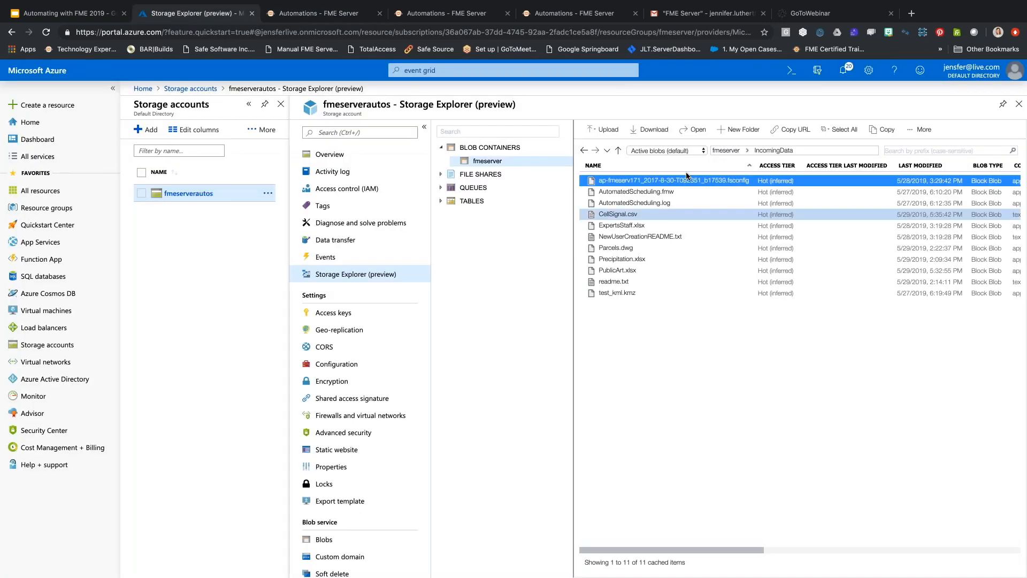
left_click(609, 131)
left_click(1007, 128)
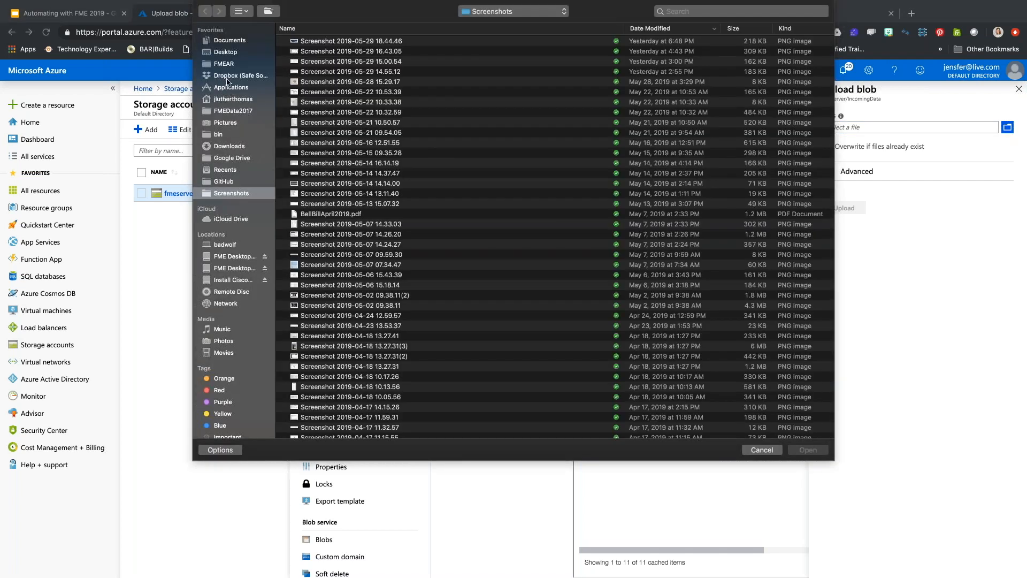
left_click(251, 111)
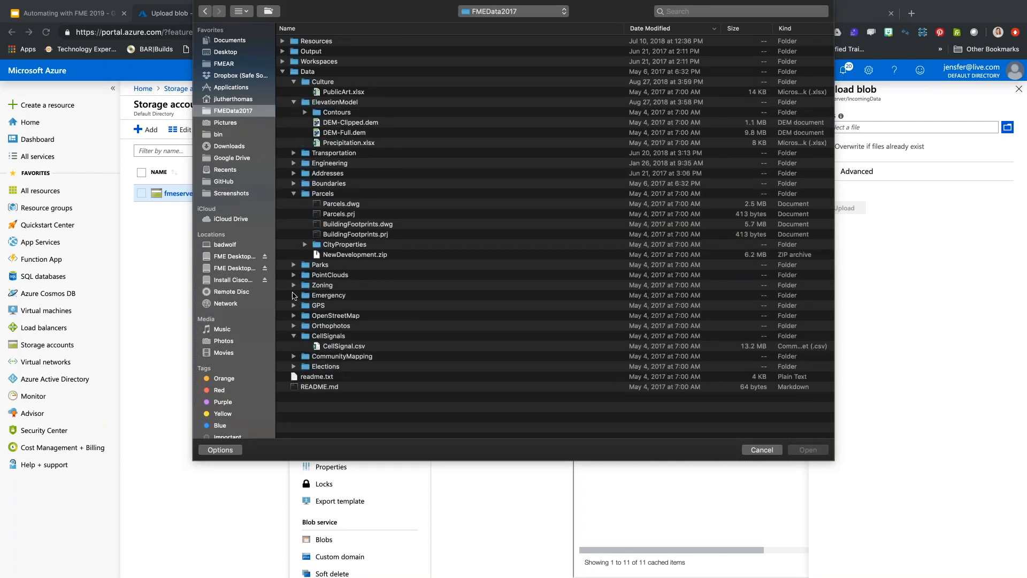
left_click(293, 296)
left_click(329, 306)
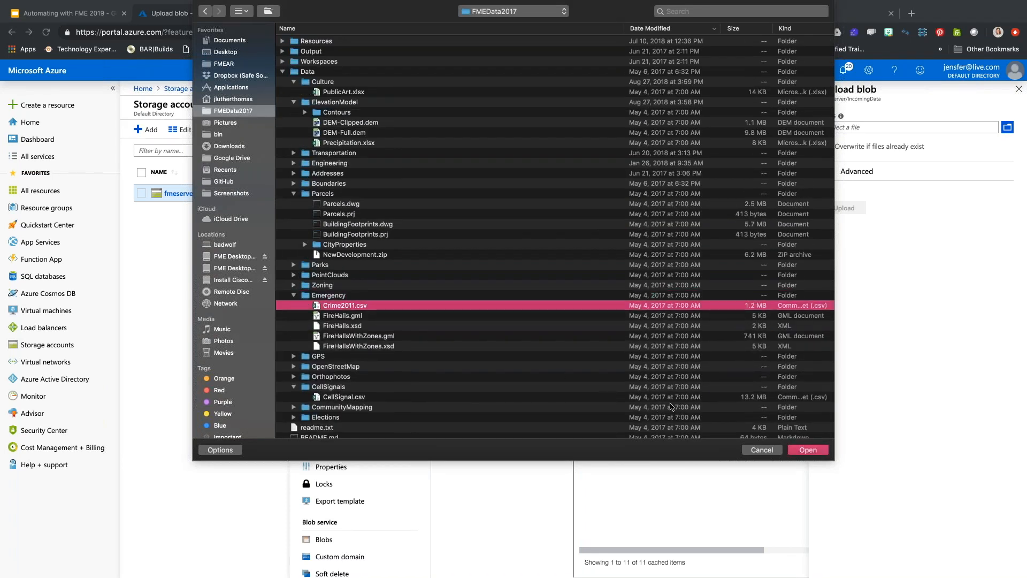
left_click(793, 447)
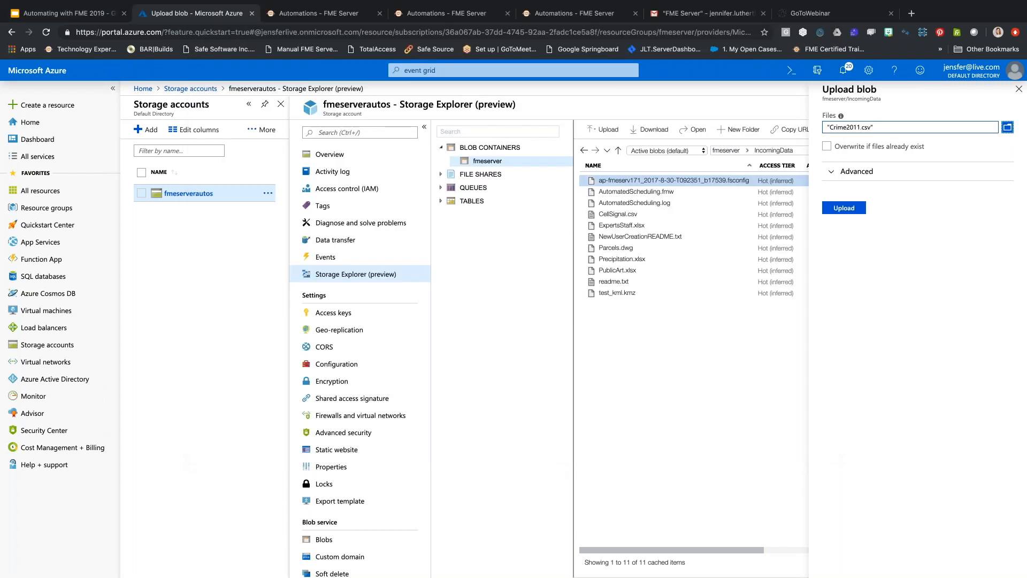
left_click(841, 208)
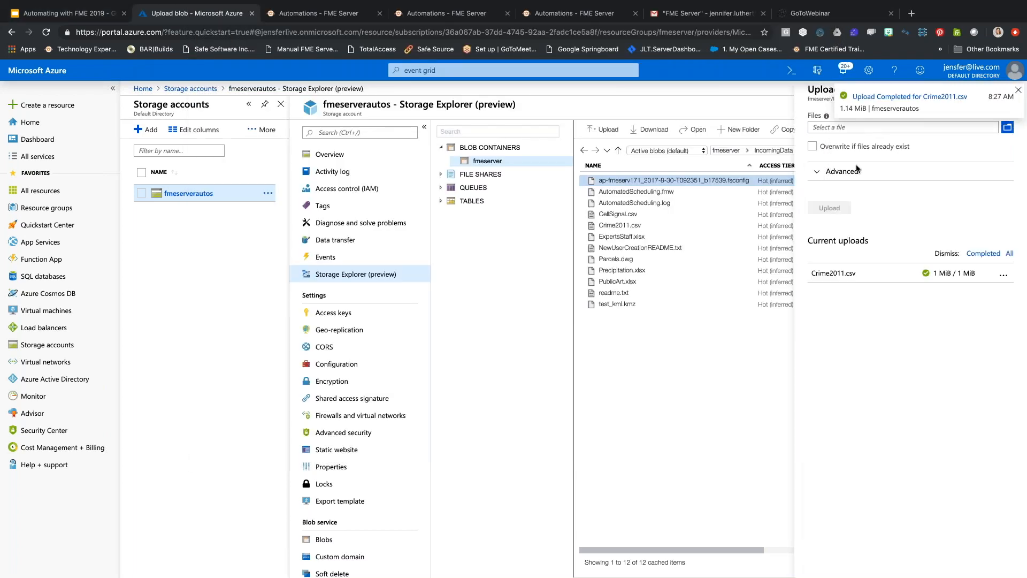
left_click(328, 15)
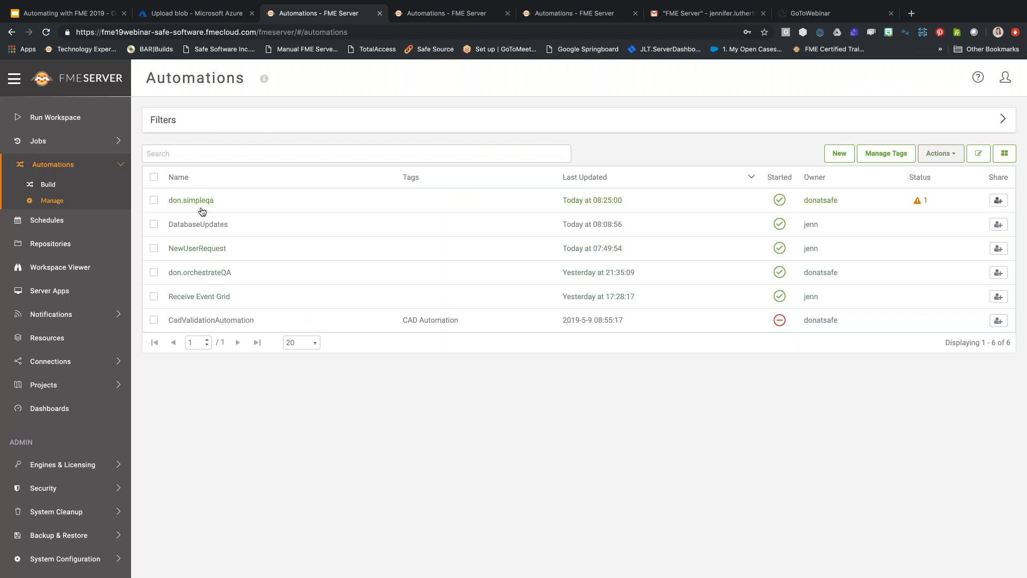
View the jobs triggered by the Receive Event Grid automation.
left_click(199, 297)
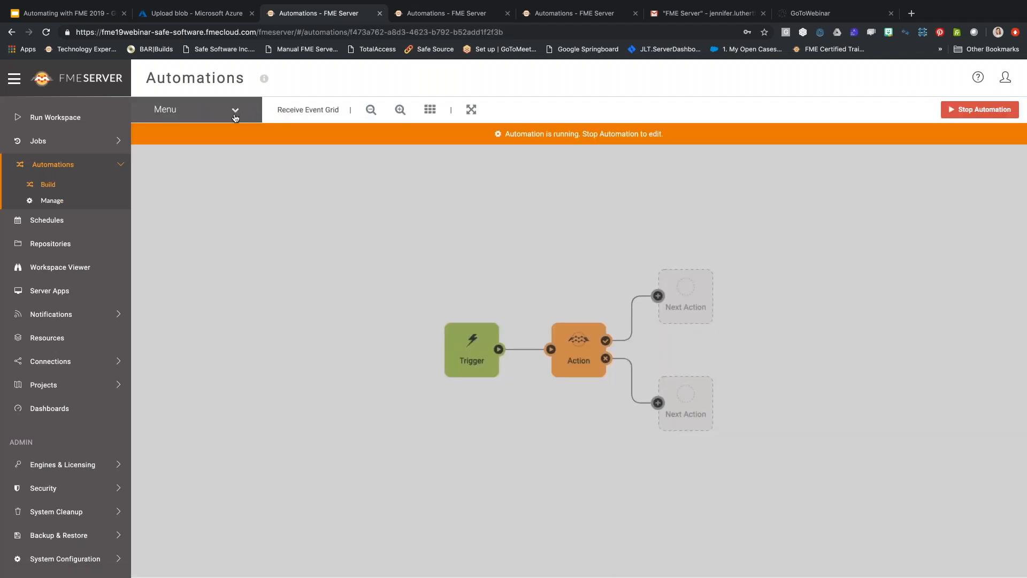
left_click(234, 113)
left_click(228, 250)
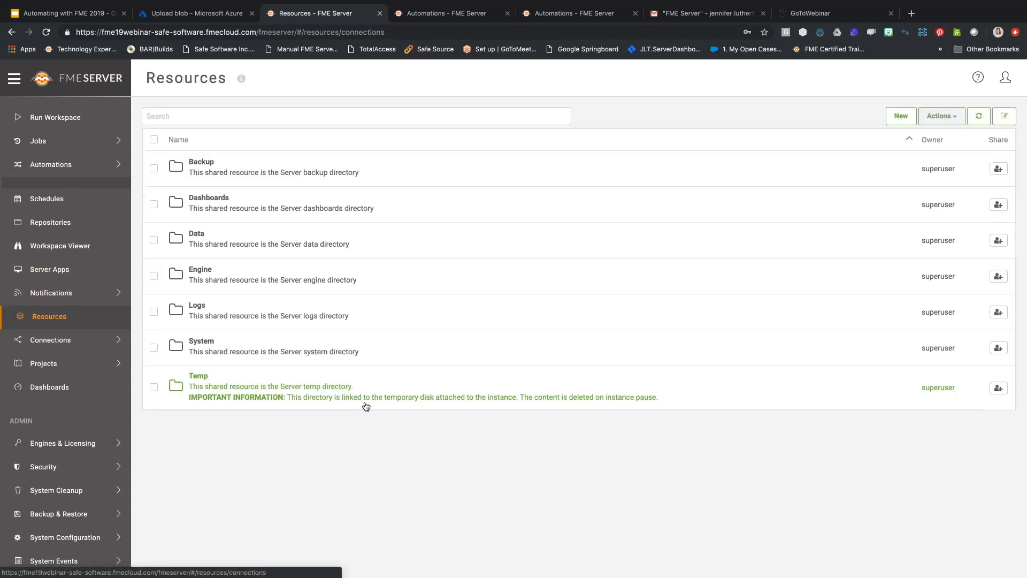
Find Crime2011.csv in the Data resources user subfolder, then start the slideshow.
left_click(265, 242)
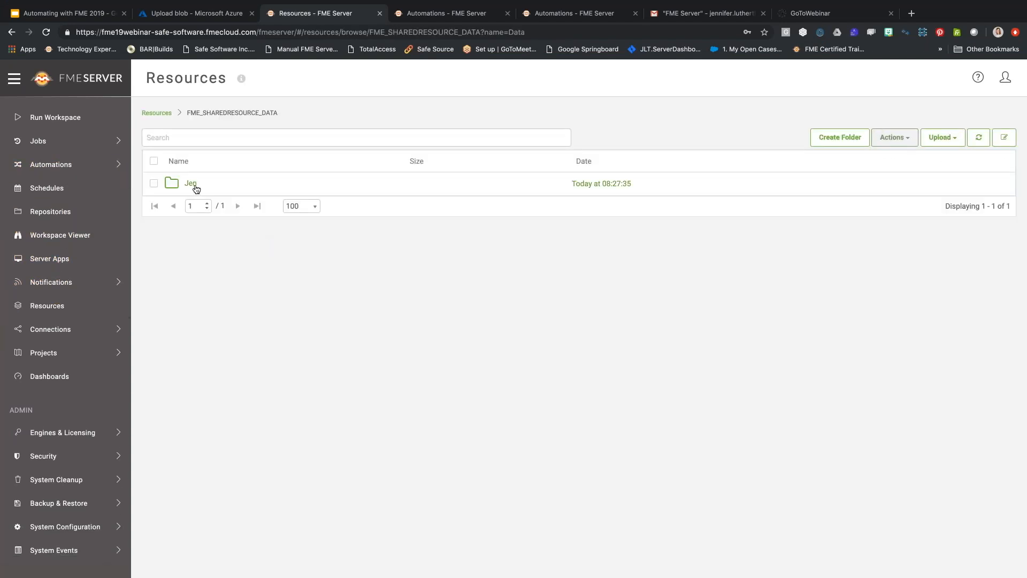
left_click(192, 185)
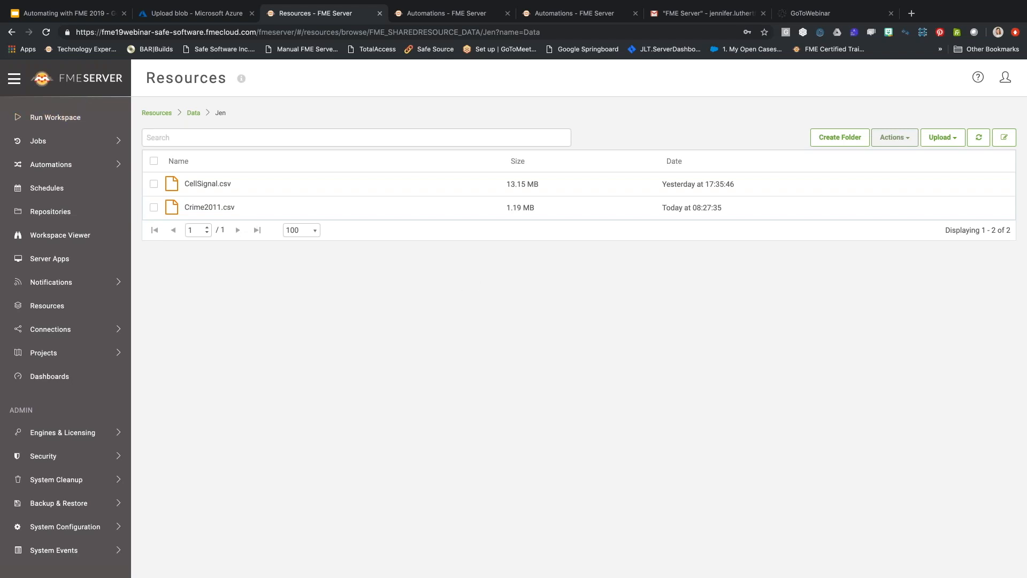
left_click(77, 16)
left_click(893, 78)
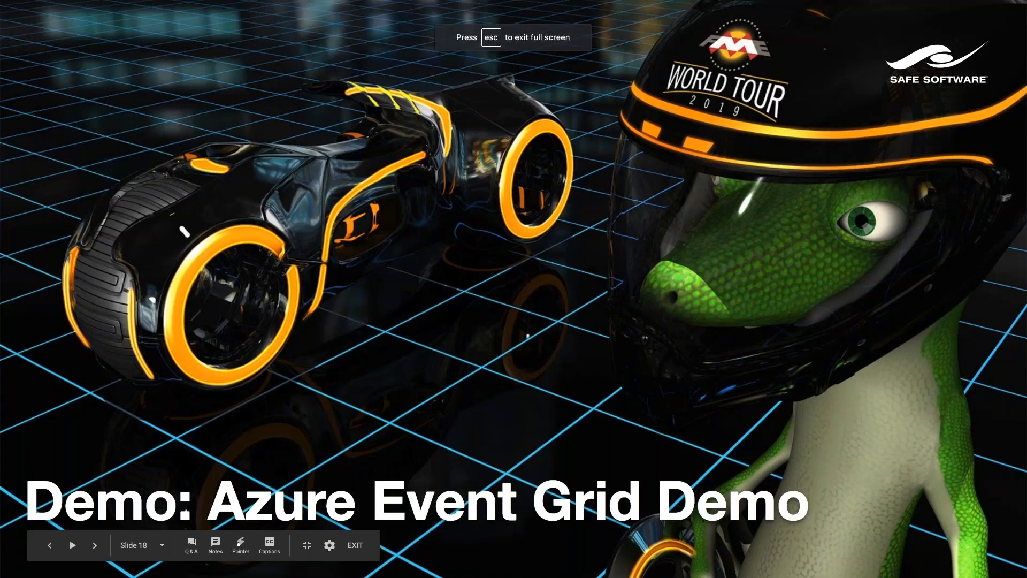
Advance to the Automation 4 slide and return to the don.simpleqa Automation Log.
key("Right")
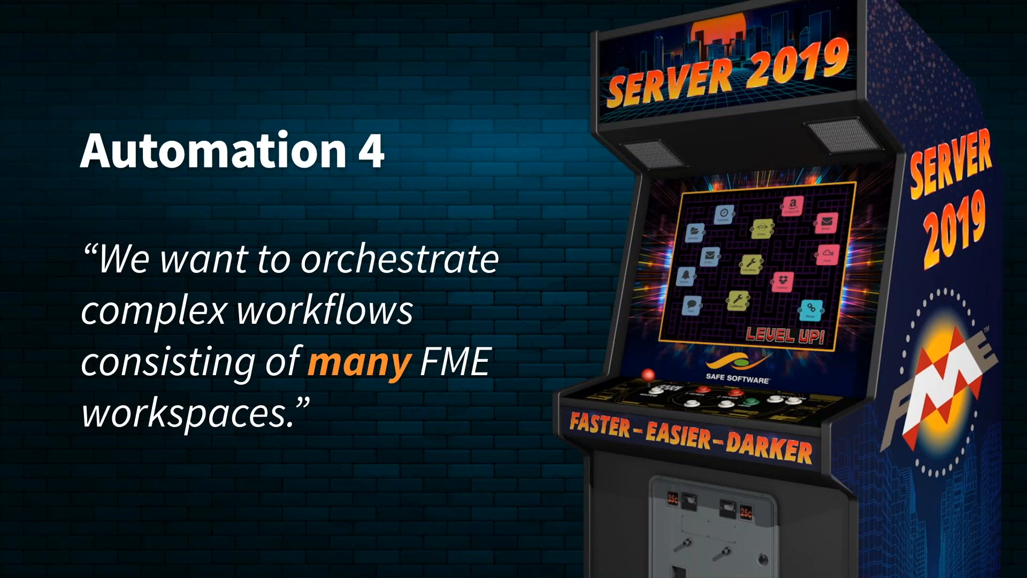
key("ctrl+Right")
key("ctrl+Left")
key("ctrl+Left")
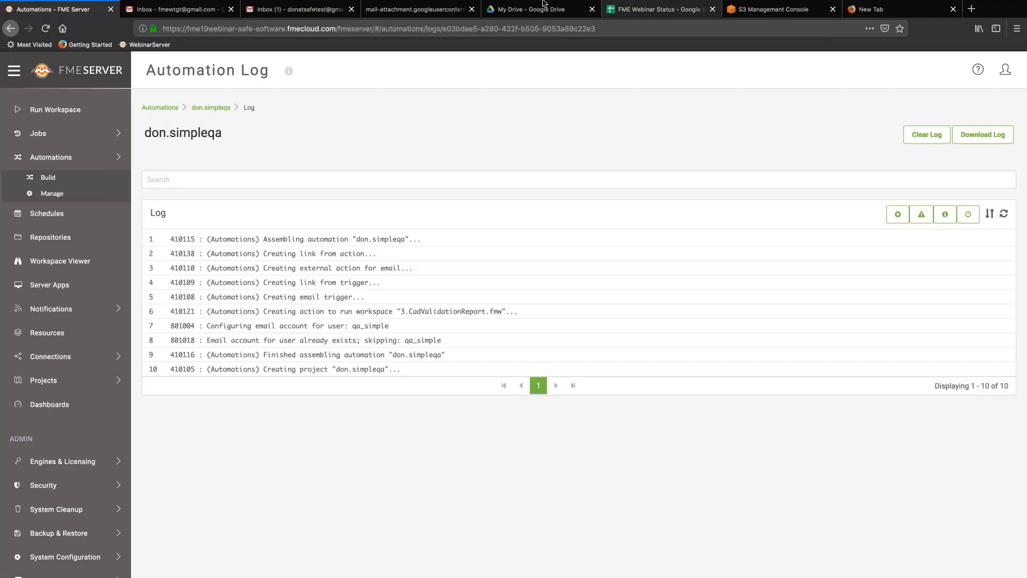
Open don.simpleqa's workflow: Email trigger, CadValidationReport workspace, then Email action.
left_click(213, 110)
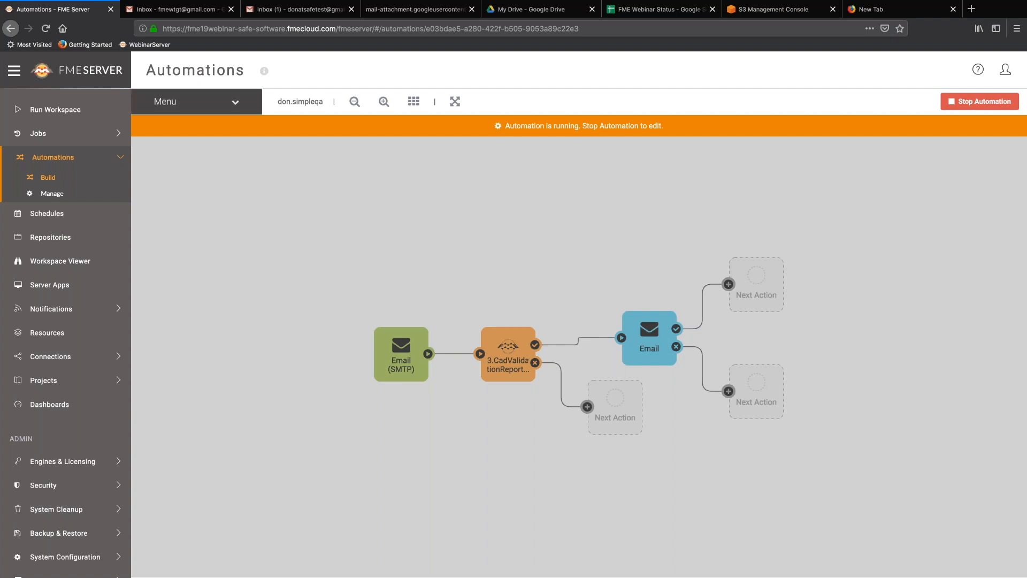
Check the QA automation's successful job, then open the emailed validationreport.html attachment in Gmail.
left_click(235, 103)
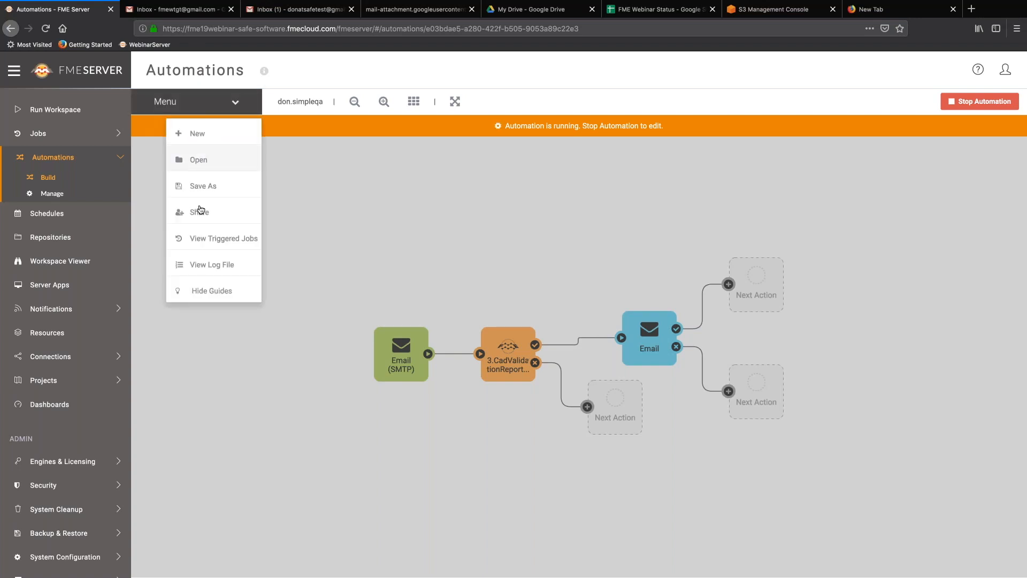
left_click(209, 238)
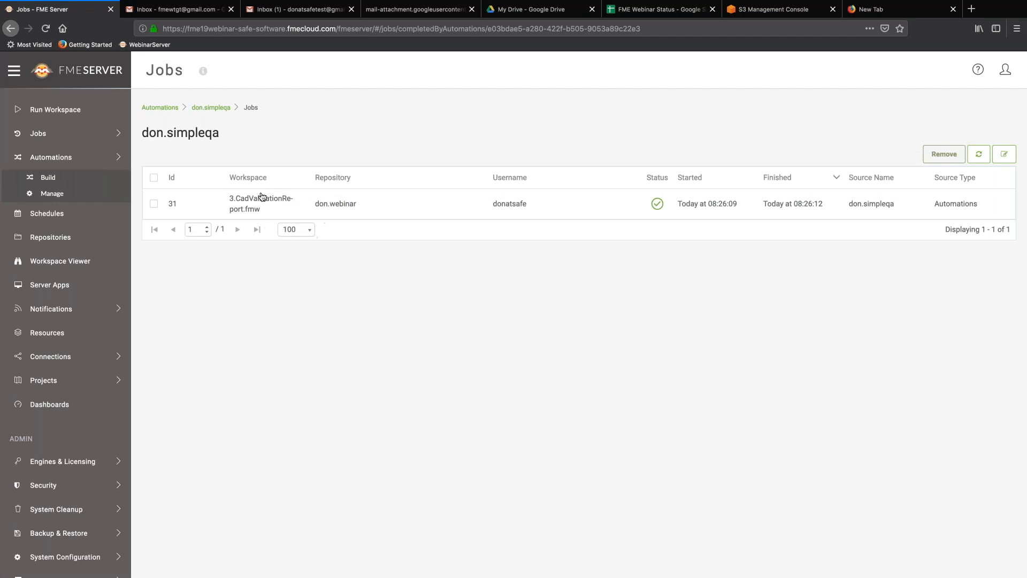
left_click(303, 11)
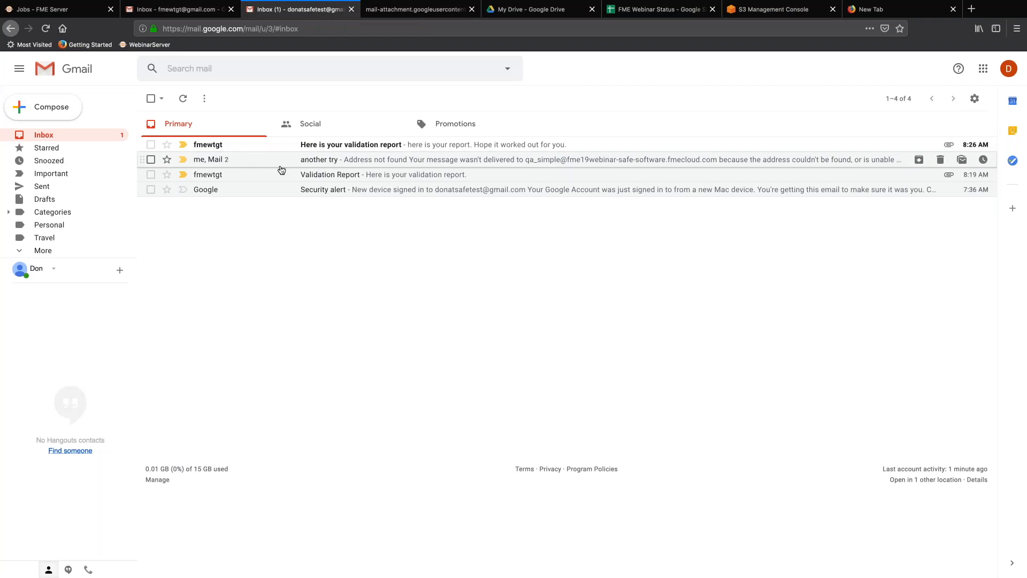
left_click(370, 149)
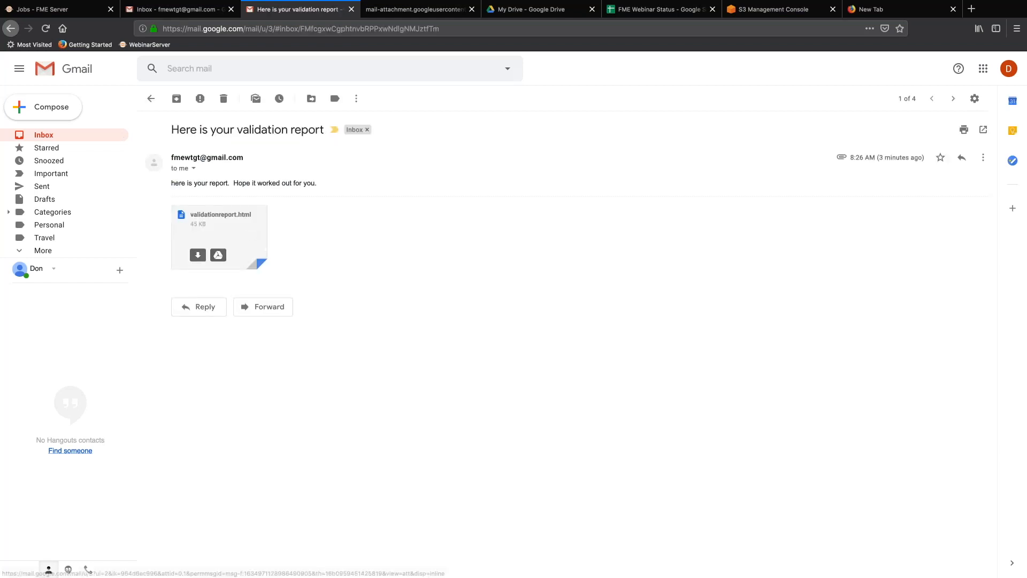
left_click(252, 234)
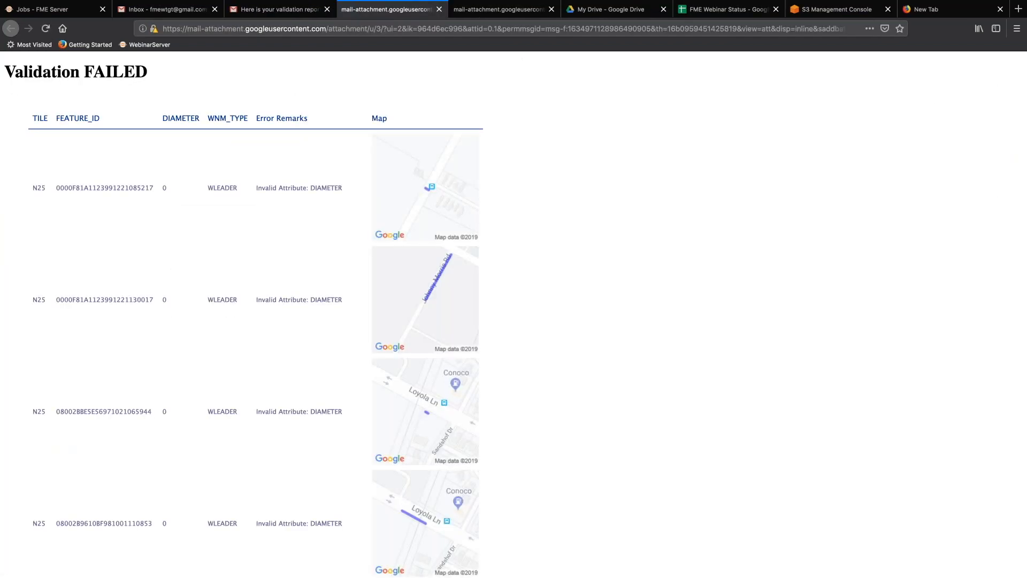
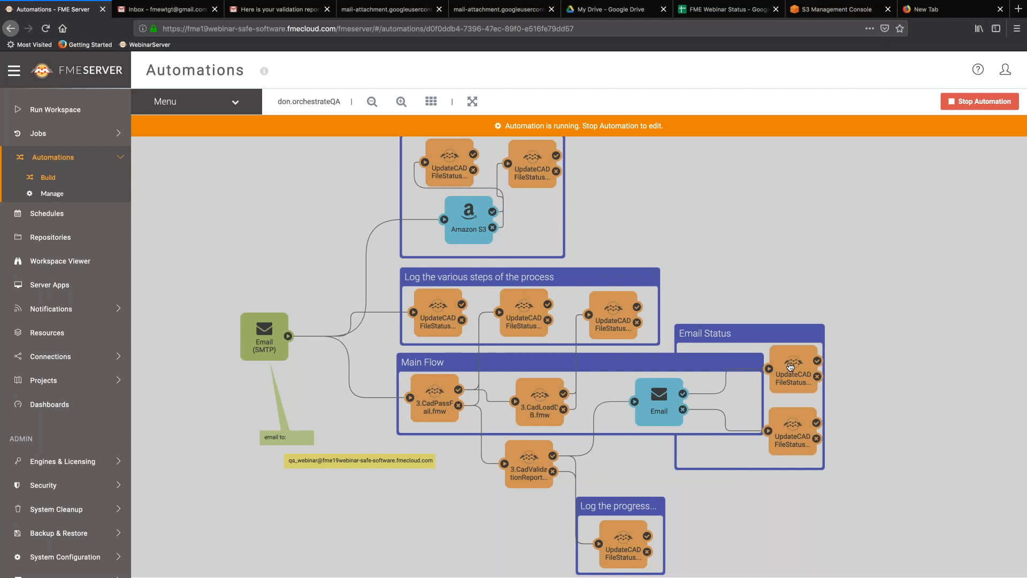
Inspect the email-sending and status-logging actions, then go back to the list of all automations.
left_click(651, 396)
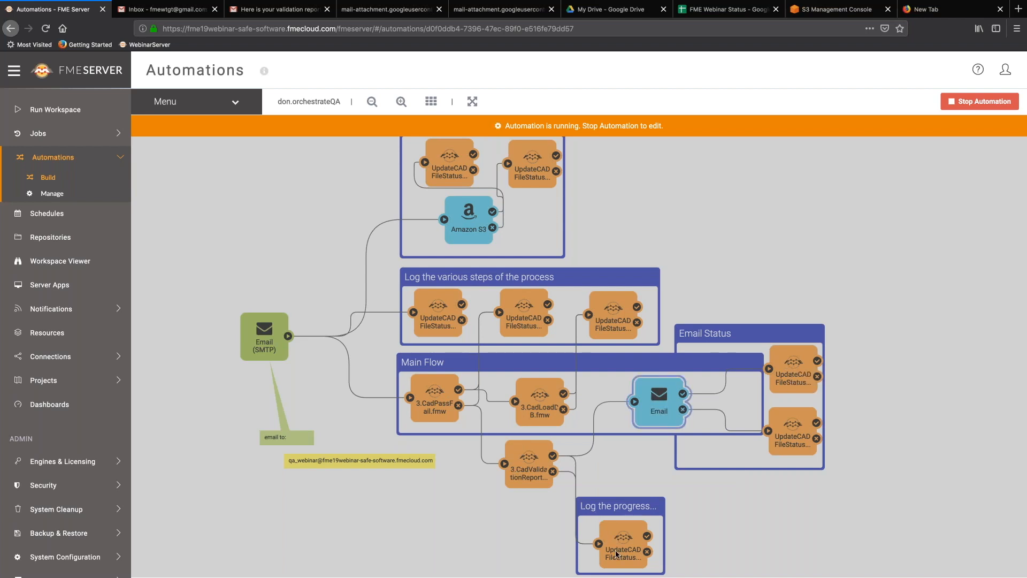
left_click(792, 442)
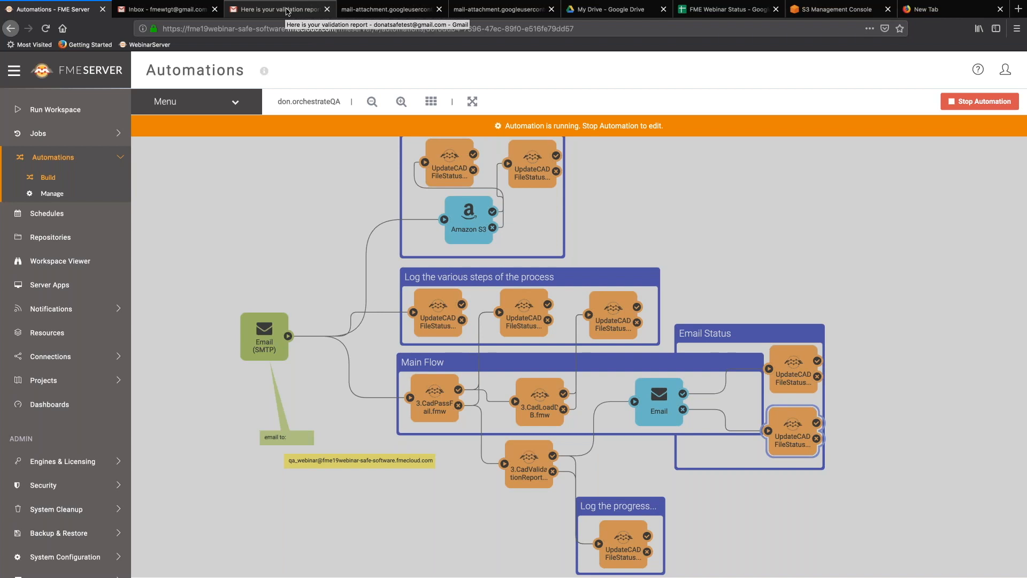
left_click(53, 195)
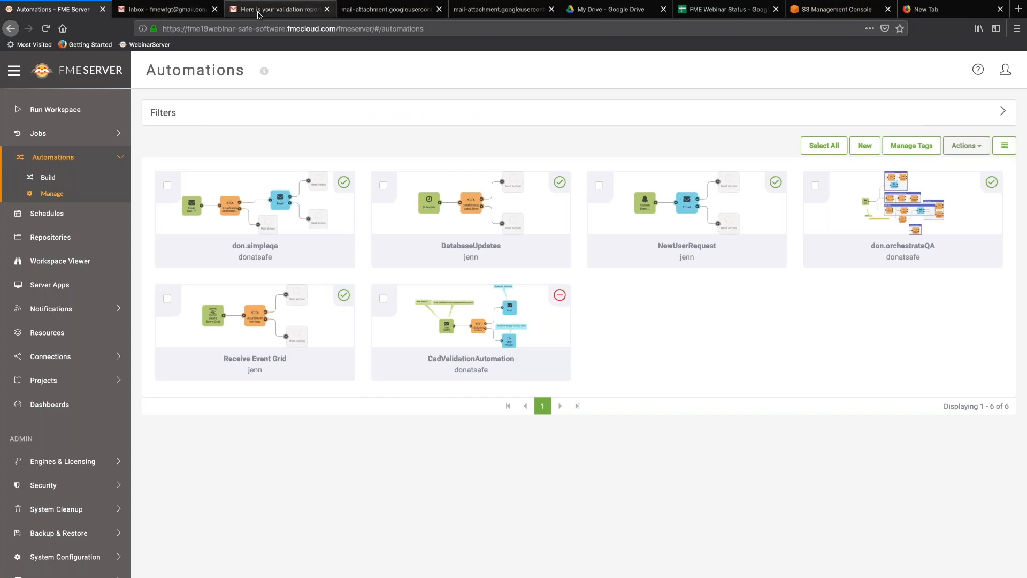
Compose a new email to the QA webinar trigger address with subject 'crossing fingers'.
left_click(279, 9)
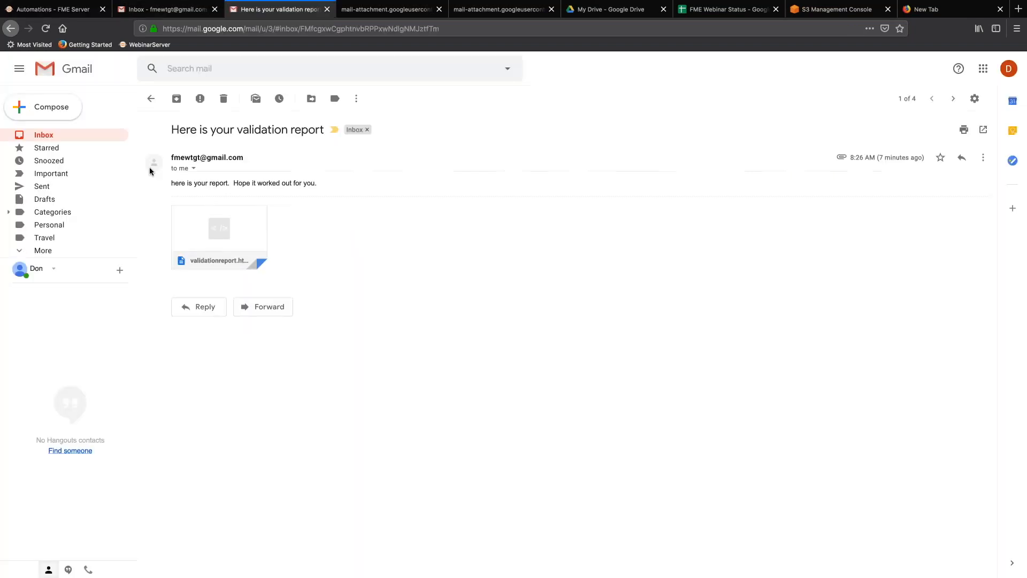
left_click(51, 106)
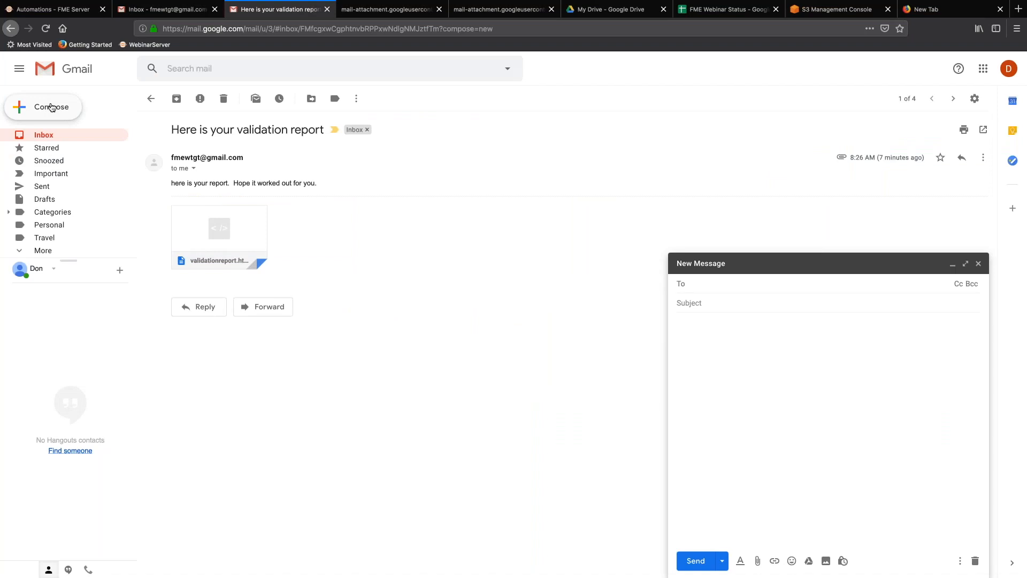
type("qa")
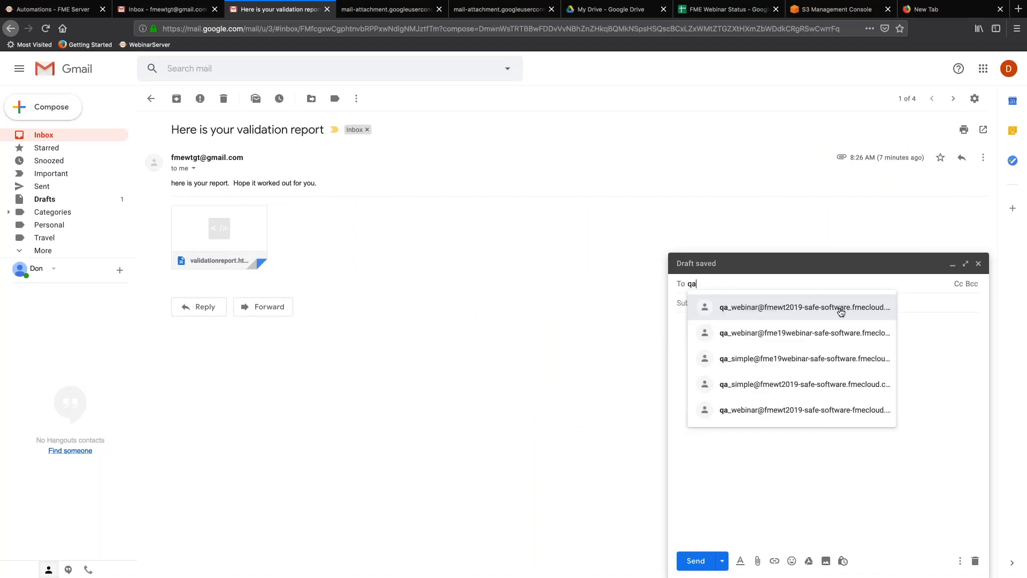
mouse_move(827, 335)
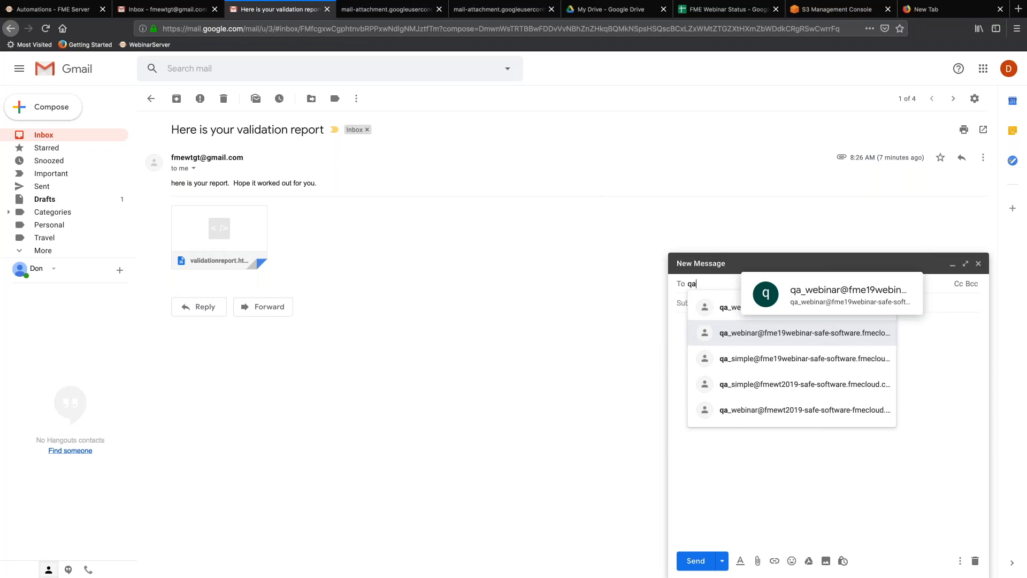
left_click(827, 334)
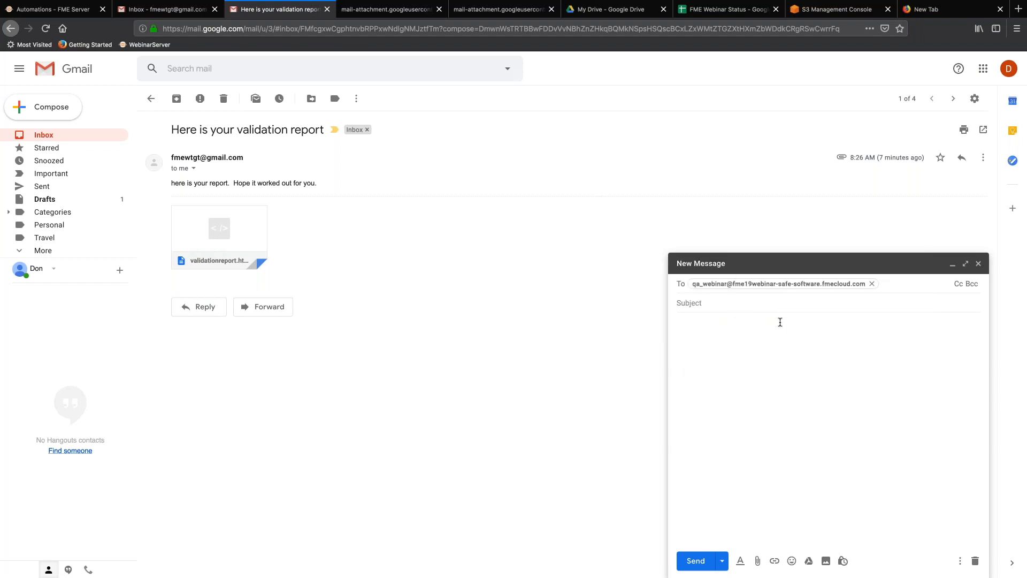
left_click(742, 303)
type("crossing fingers.")
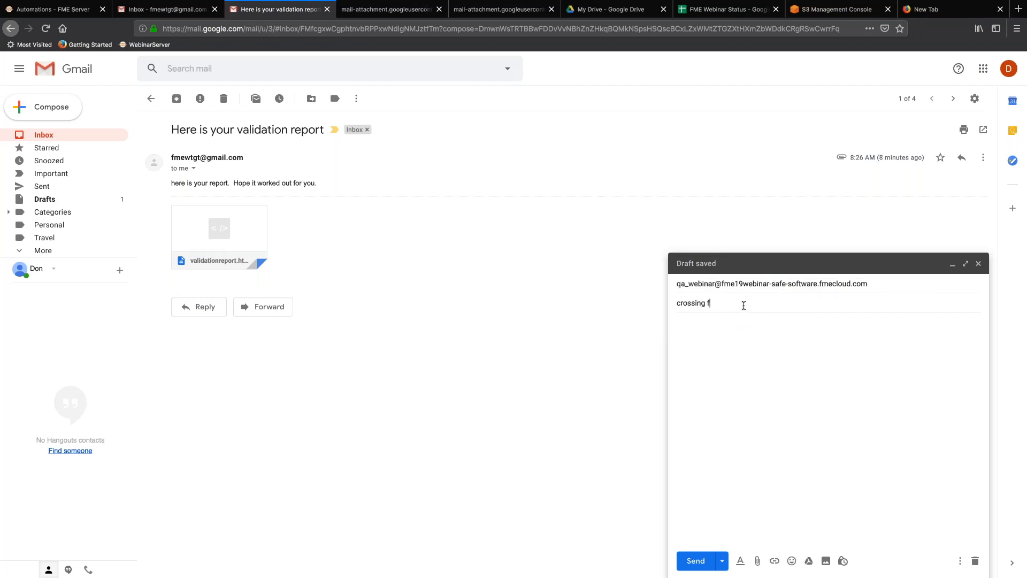
key("BackSpace")
Attach distribution_N25_bad.dwg to the message and send it.
left_click(758, 561)
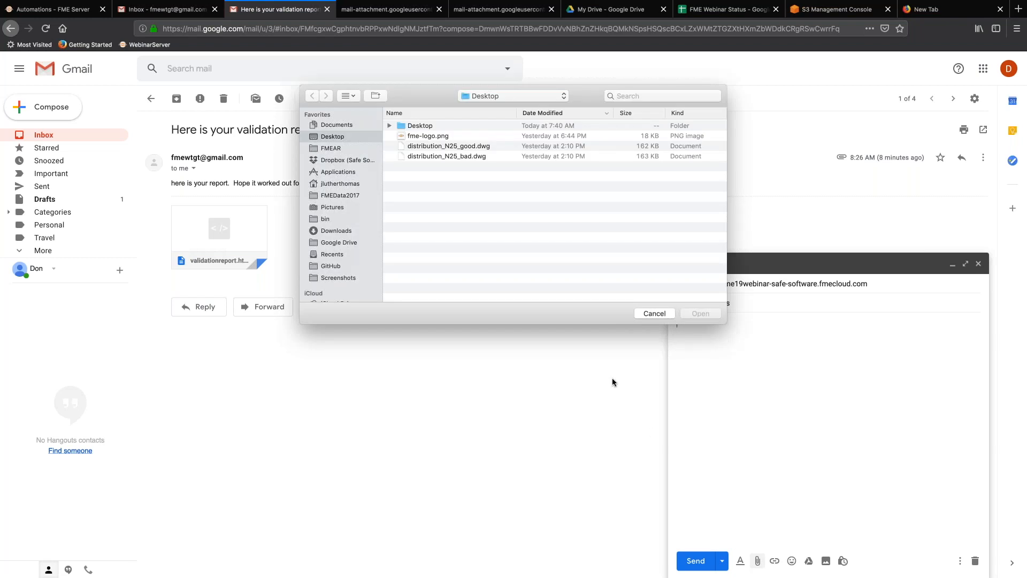
left_click(446, 155)
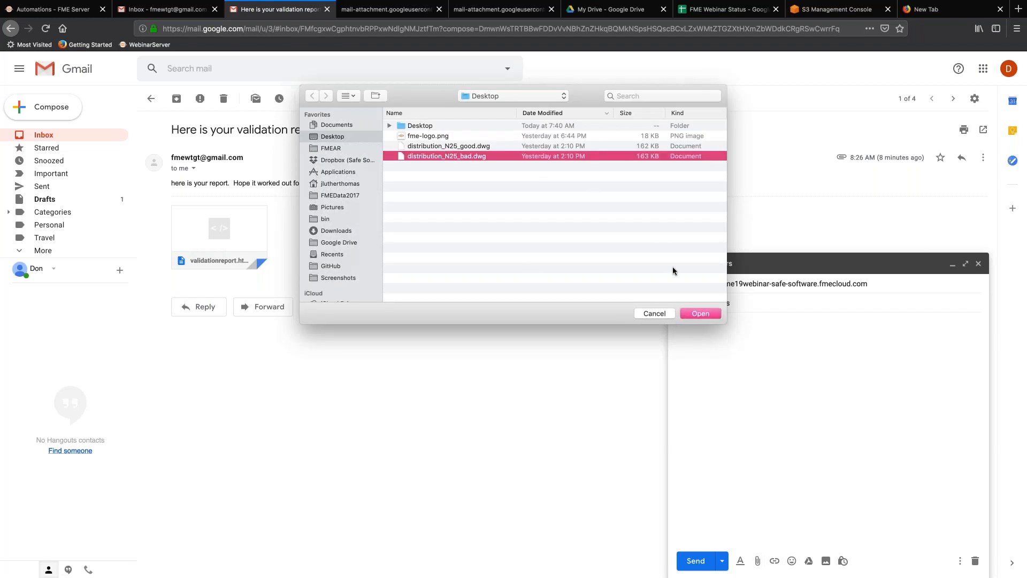
left_click(698, 312)
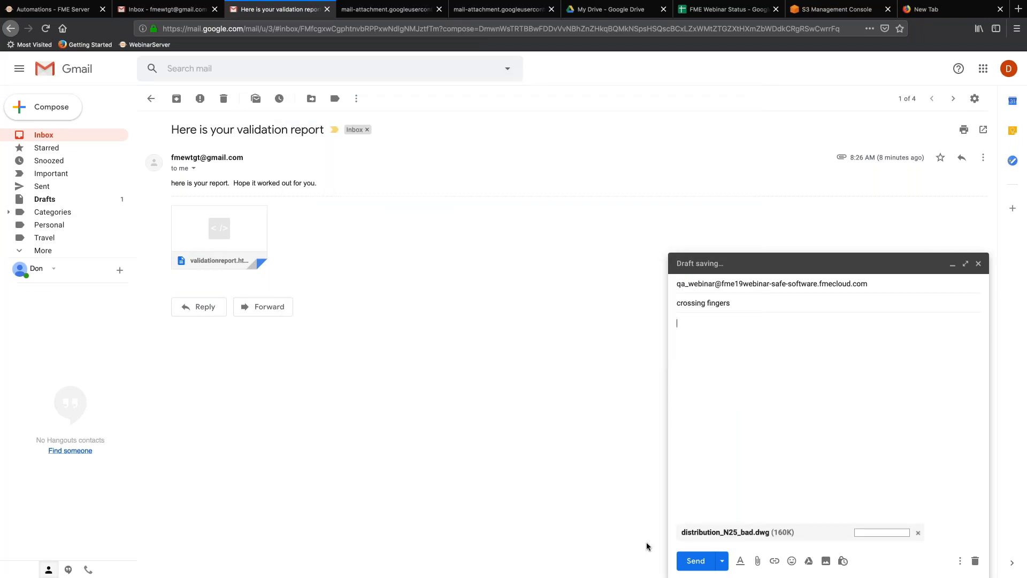
left_click(694, 561)
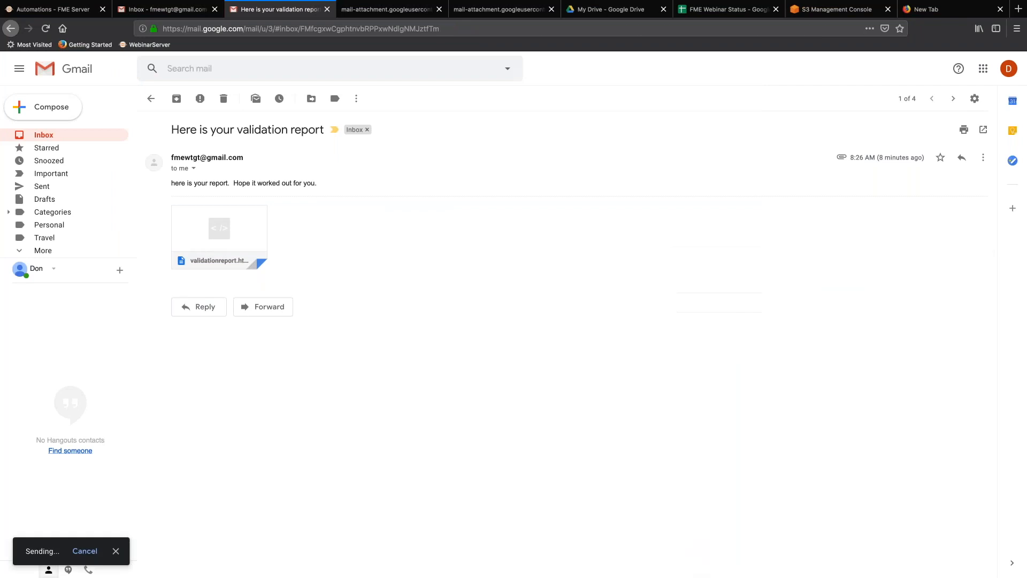
Go back to FME Server and open the don.orchestrateQA automation's workflow.
left_click(46, 138)
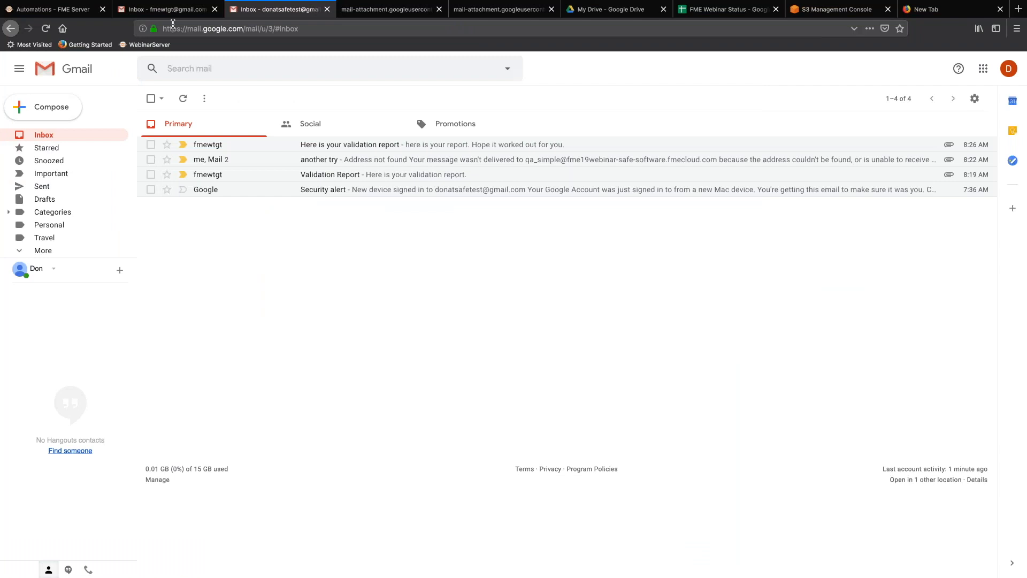
left_click(73, 9)
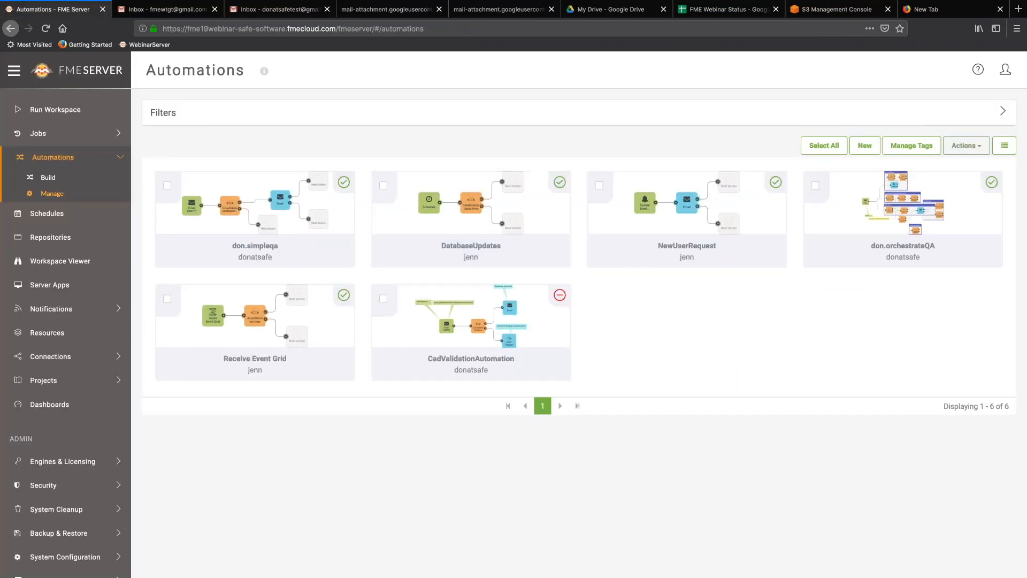
left_click(903, 246)
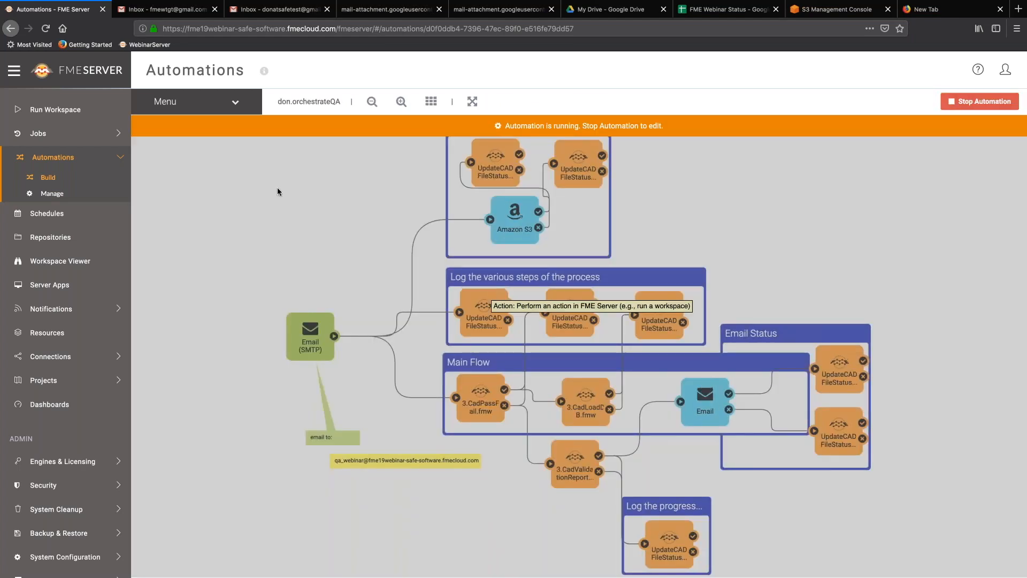
Check the automation's triggered jobs, still empty, and return to its workflow.
left_click(237, 106)
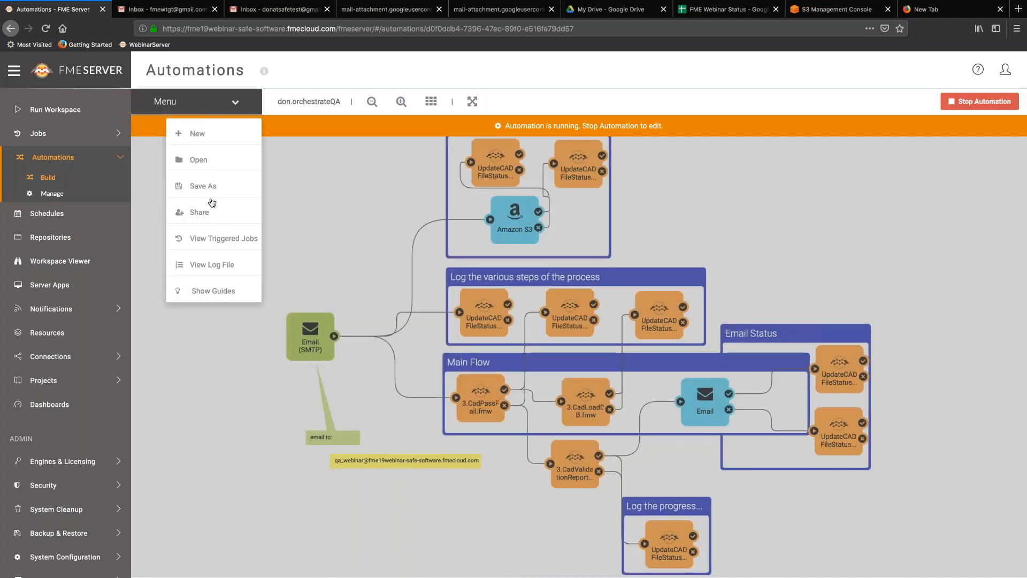
left_click(227, 240)
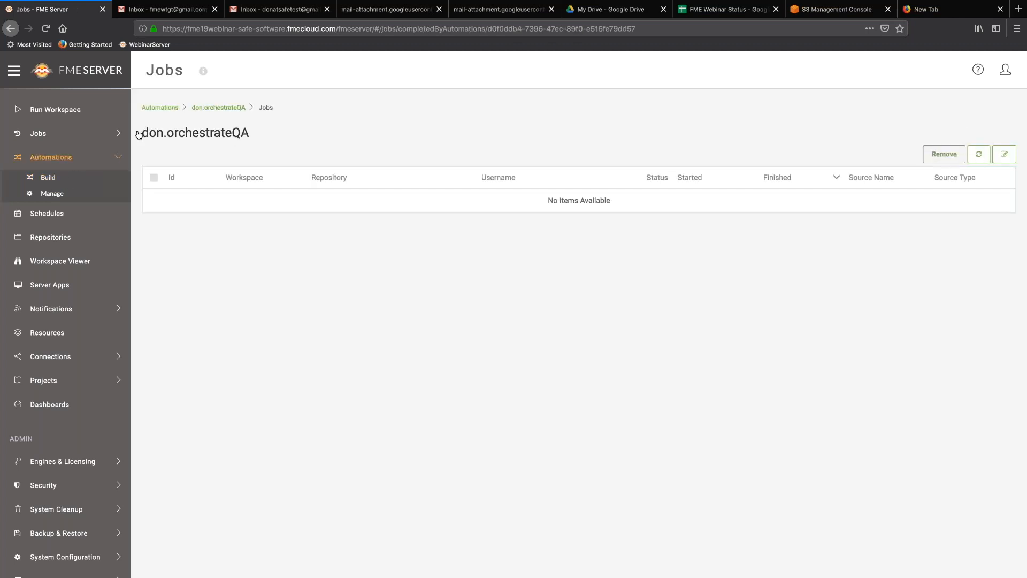
left_click(219, 108)
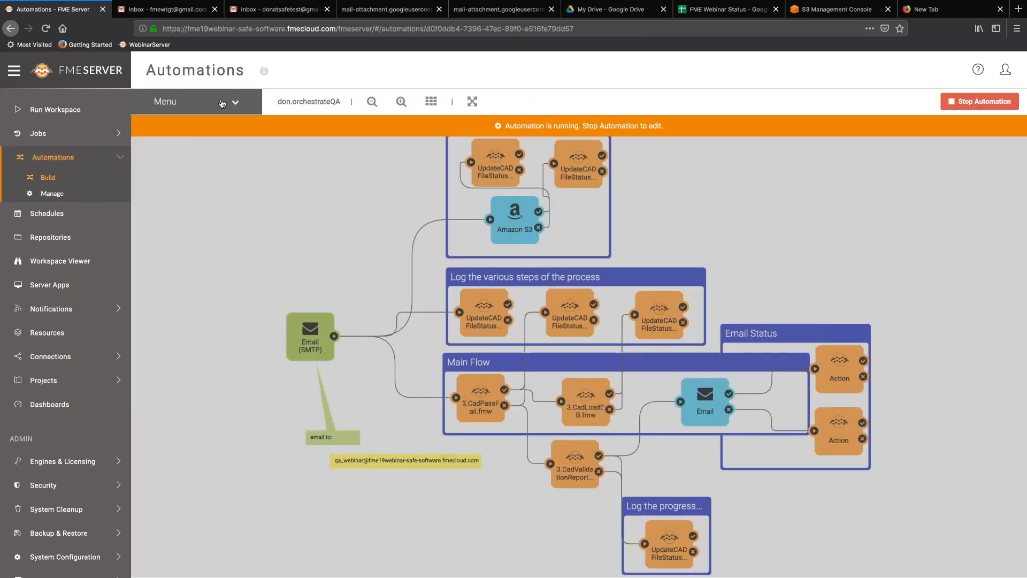
left_click(219, 102)
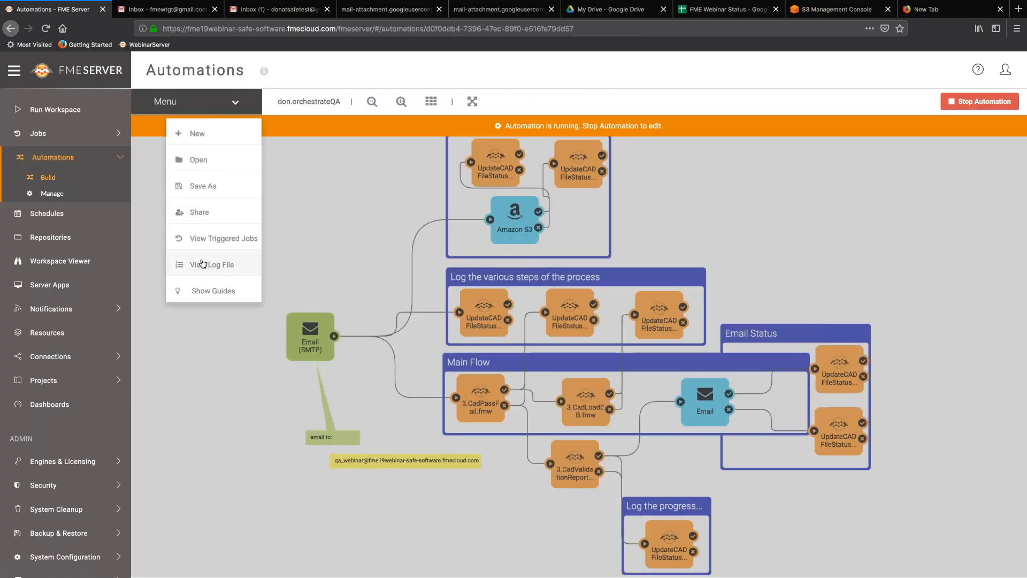
Review the don.orchestrateQA log file, then view its seven completed triggered jobs.
left_click(203, 264)
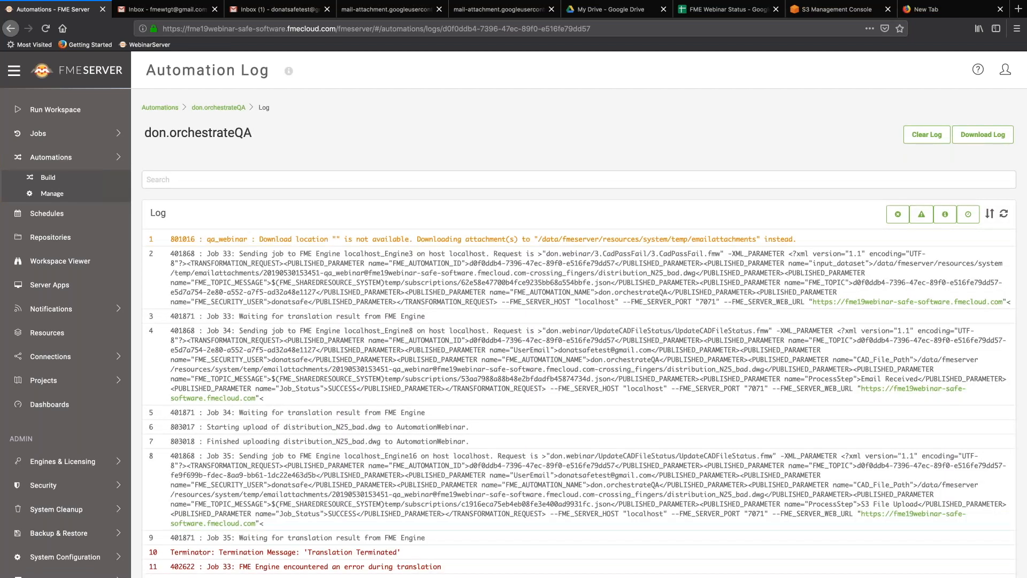
scroll(579, 333, "down", 10)
scroll(213, 110, "up", 10)
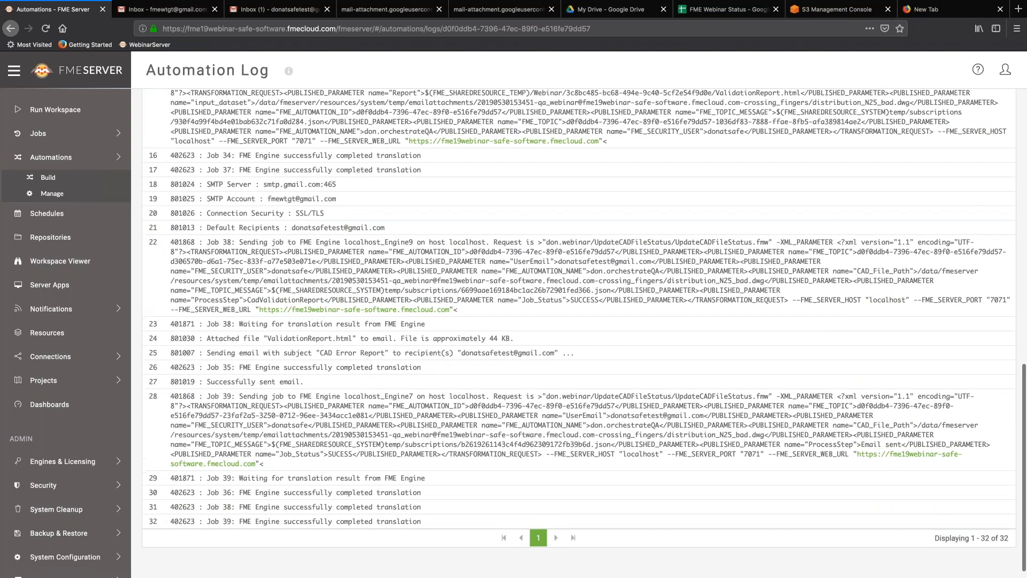
left_click(214, 109)
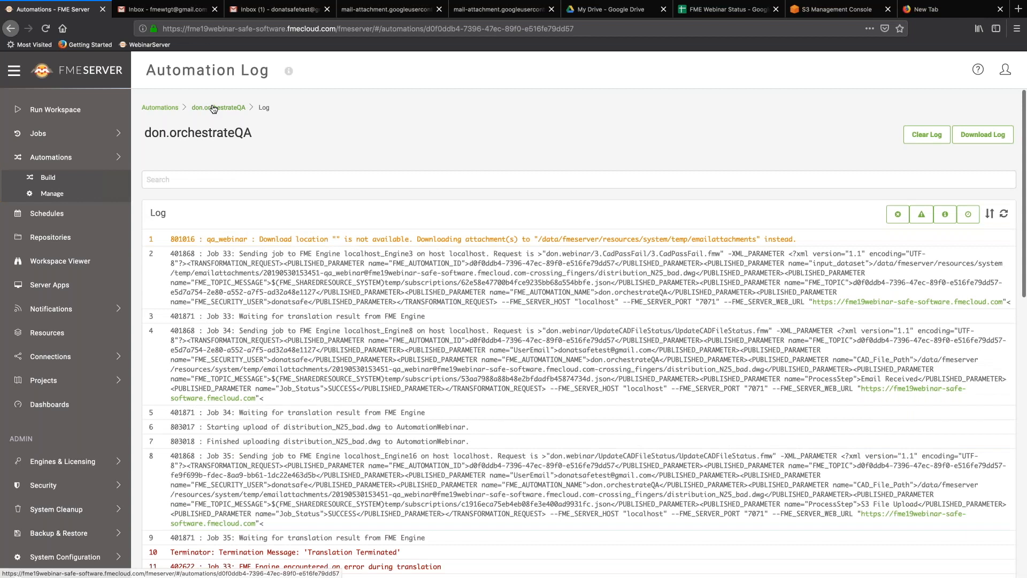
left_click(234, 101)
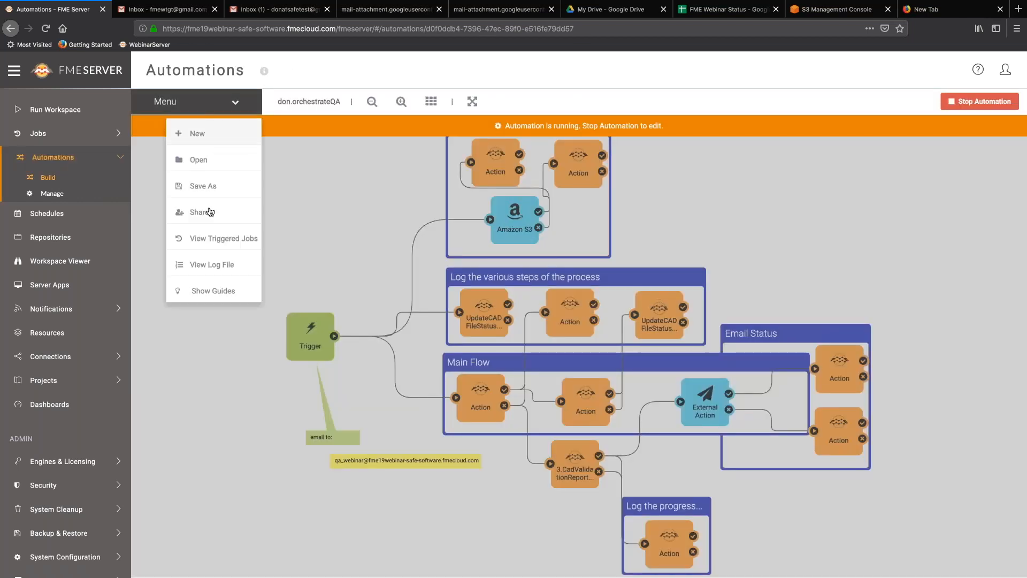
left_click(232, 243)
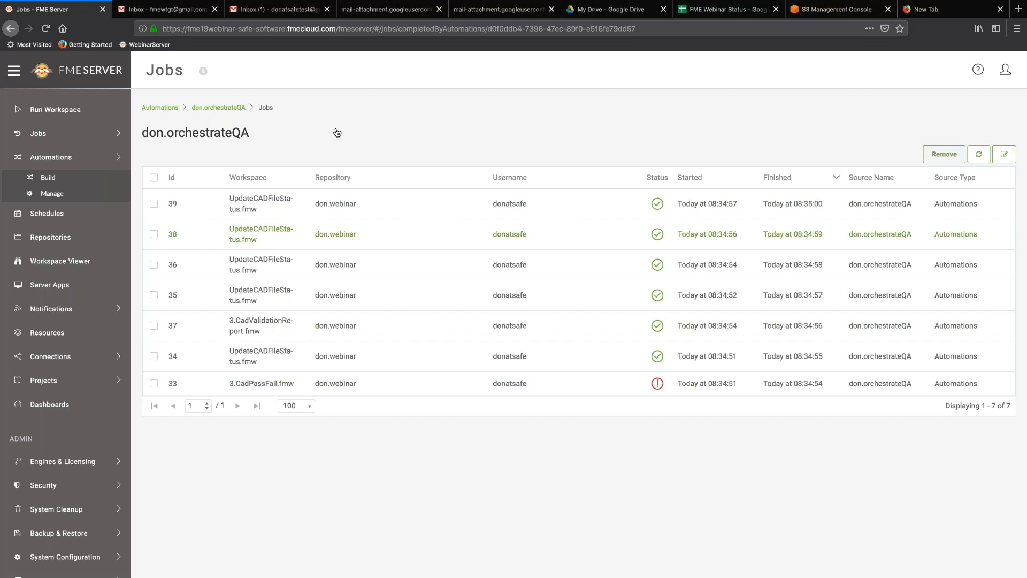
Open the Validation FAILED report attached to the CAD Error Report email.
left_click(277, 9)
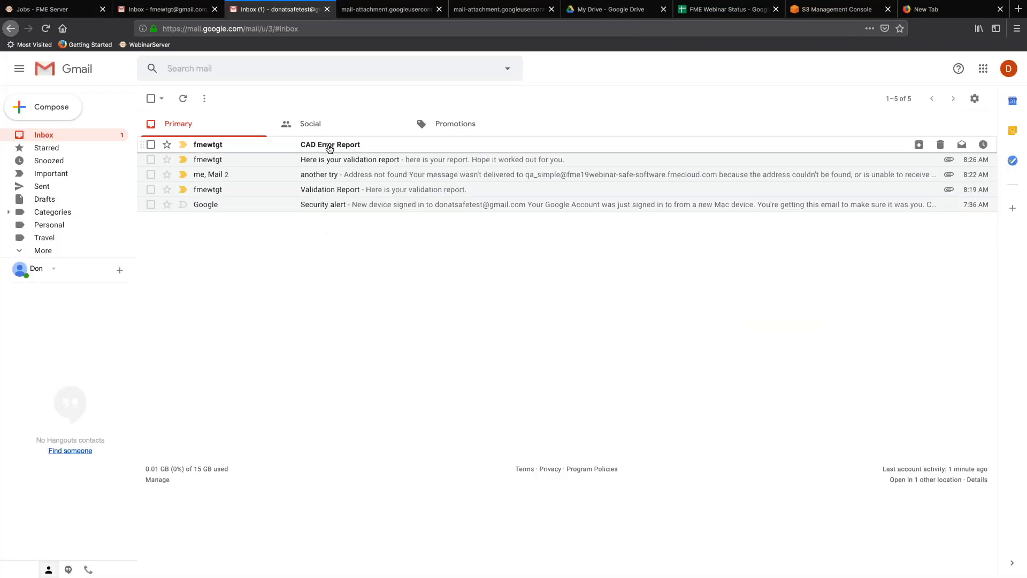
left_click(330, 148)
left_click(241, 220)
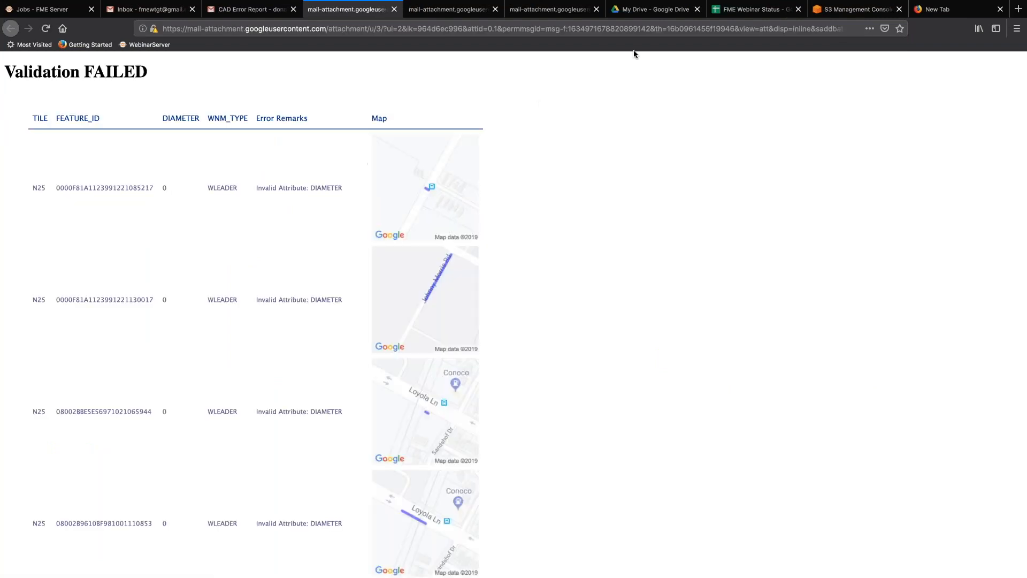
left_click(739, 12)
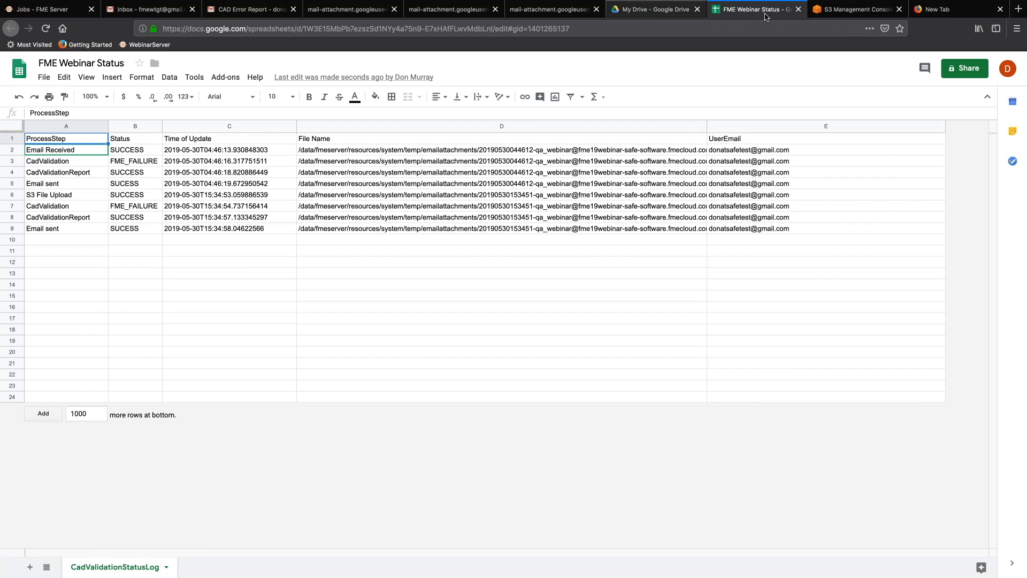
Review the new run's logged steps ending in CadValidation FME_FAILURE, then go to the S3 console.
left_click(833, 11)
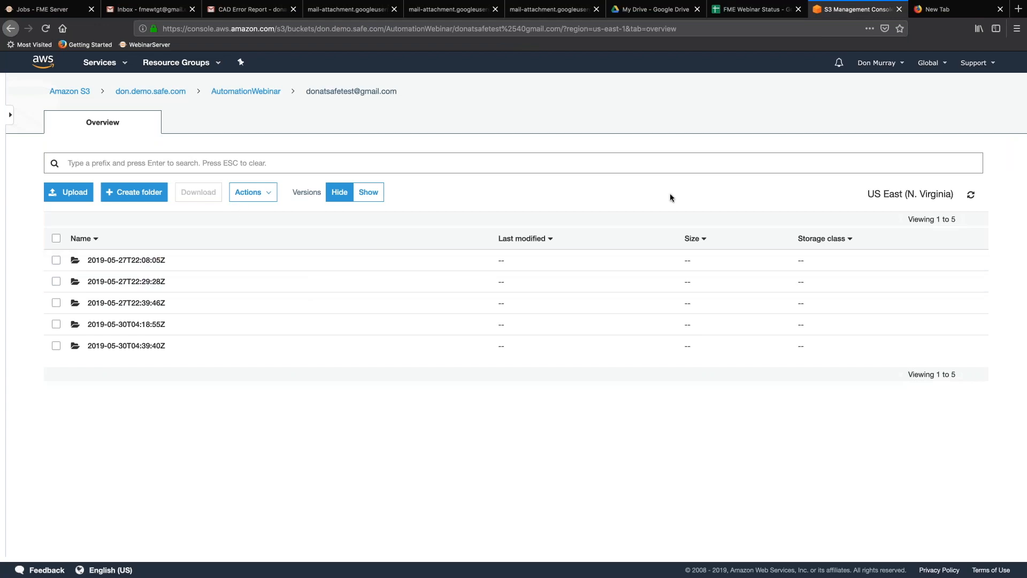
Refresh S3 and open AutomationWebinar > user folder > 2019-05-30T04:39:40Z holding distribution_N25_bad.dwg.
left_click(972, 197)
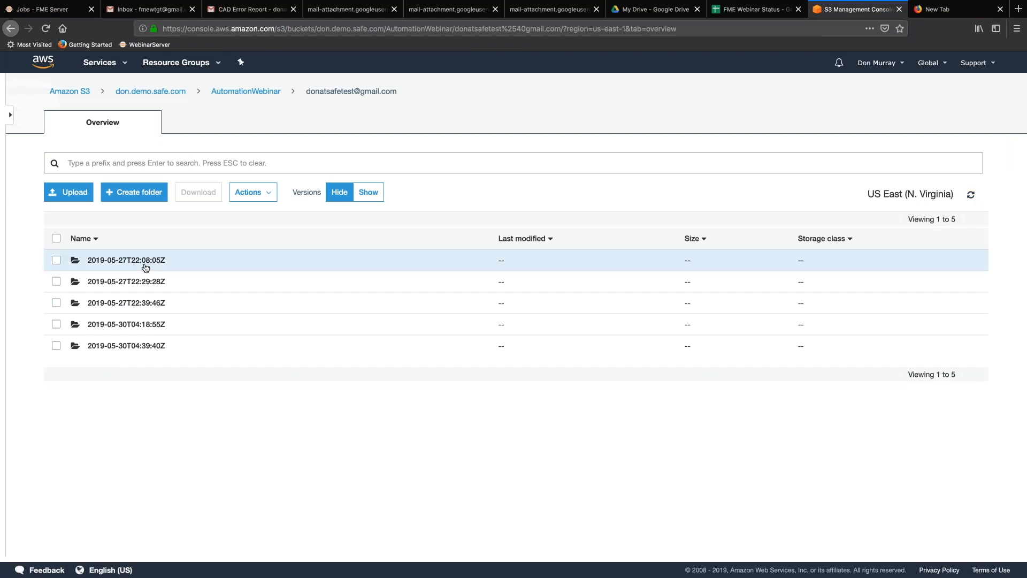
left_click(251, 92)
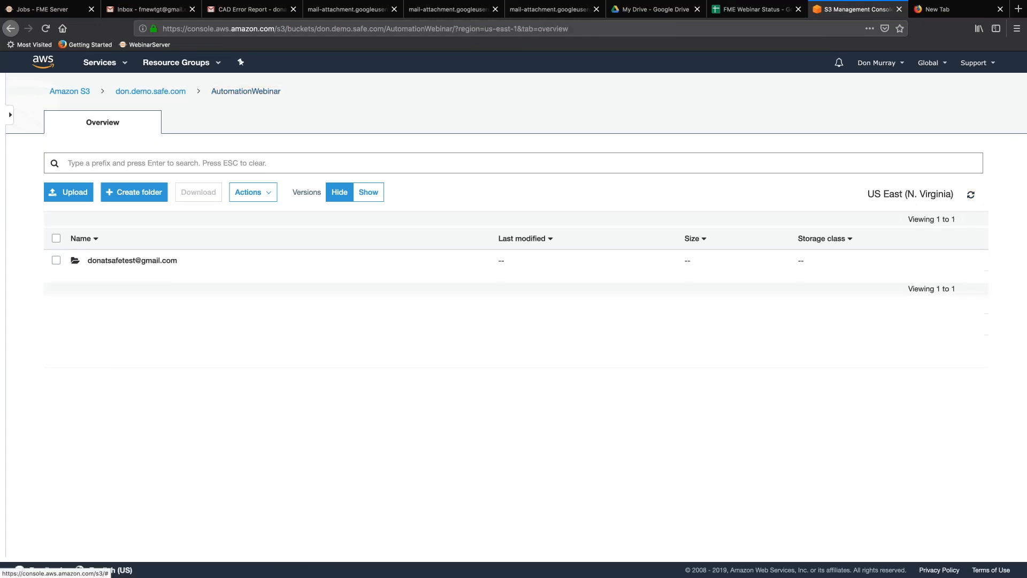
left_click(114, 261)
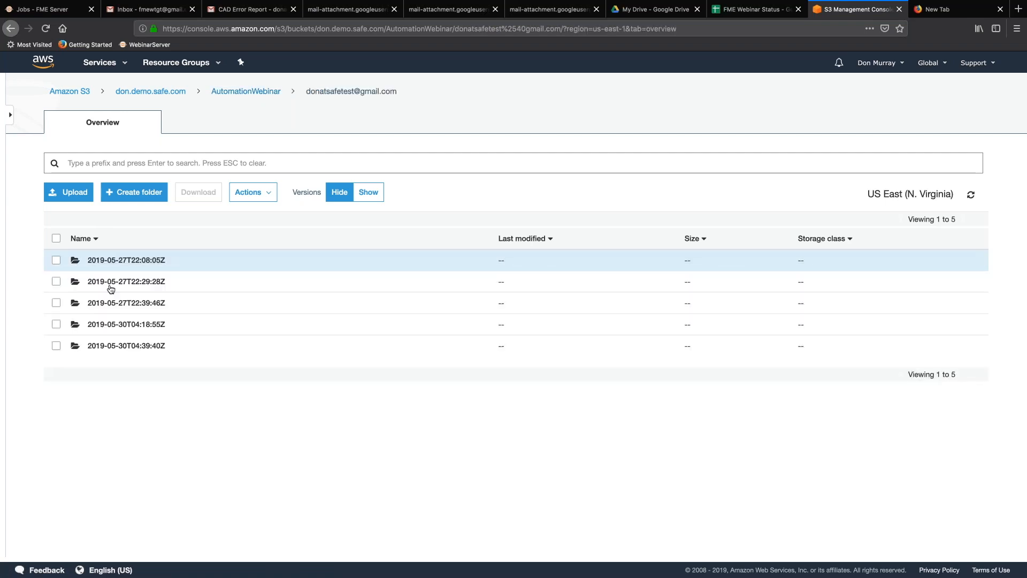
left_click(110, 347)
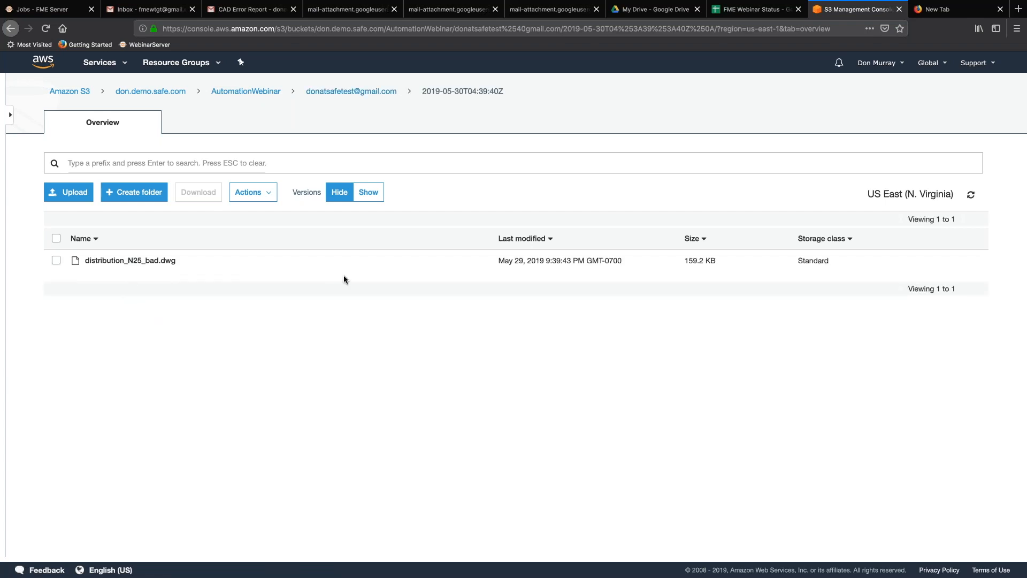
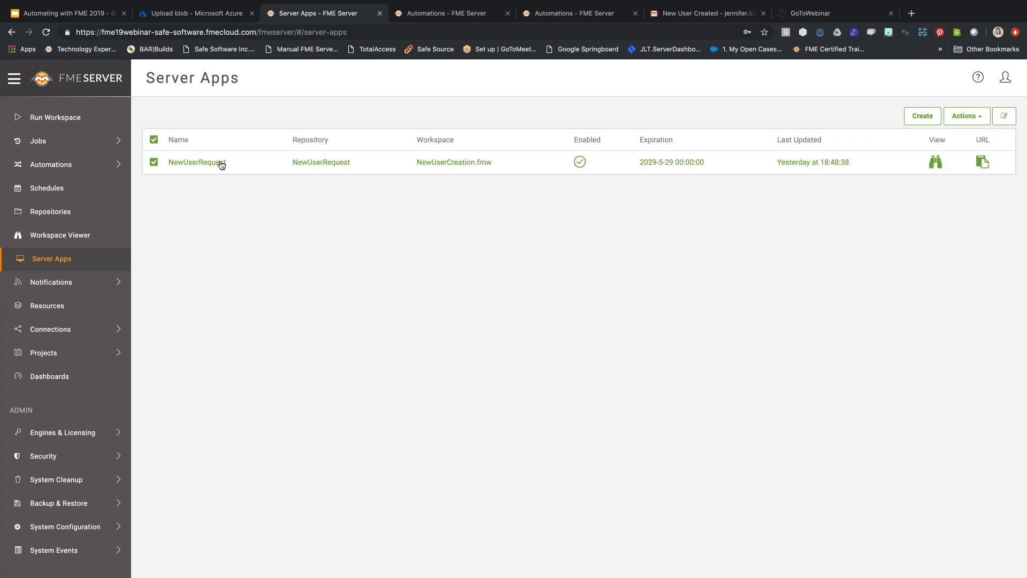
Format the NewUserRequest description as a heading with 'form' italic and 'access' bold.
left_click(219, 162)
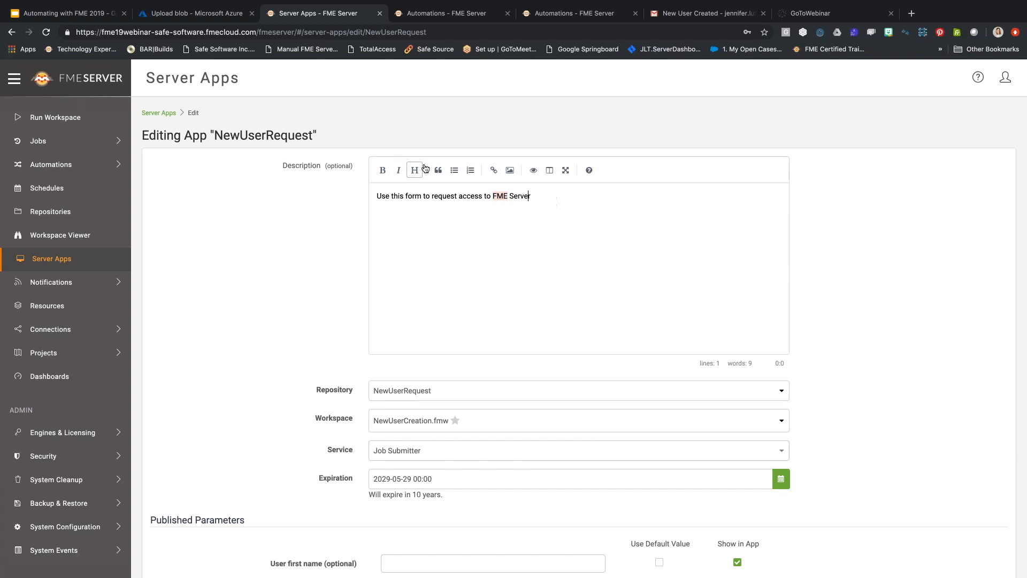
double_click(473, 196)
left_click(383, 170)
double_click(415, 196)
left_click(398, 170)
double_click(384, 196)
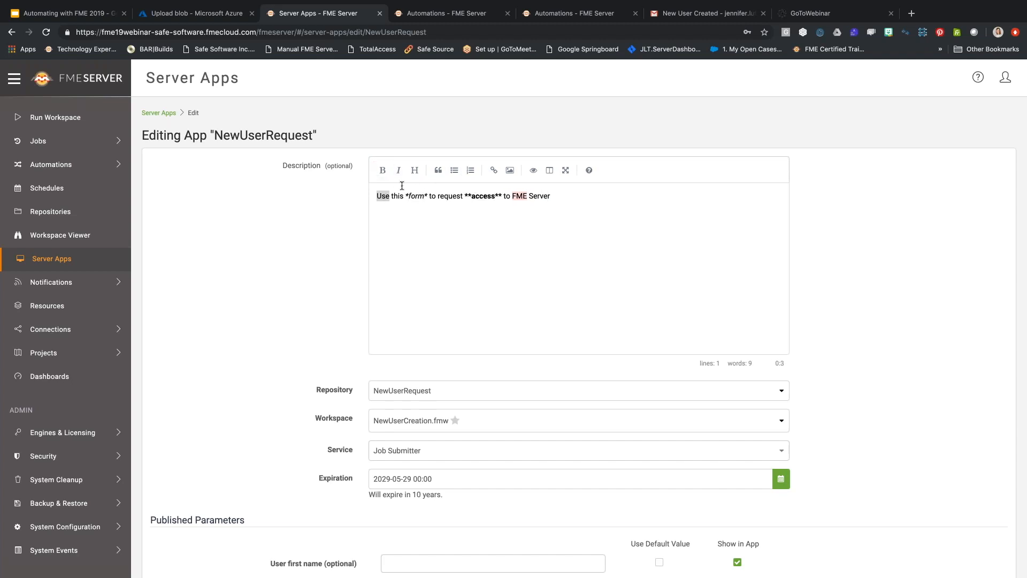
left_click(414, 170)
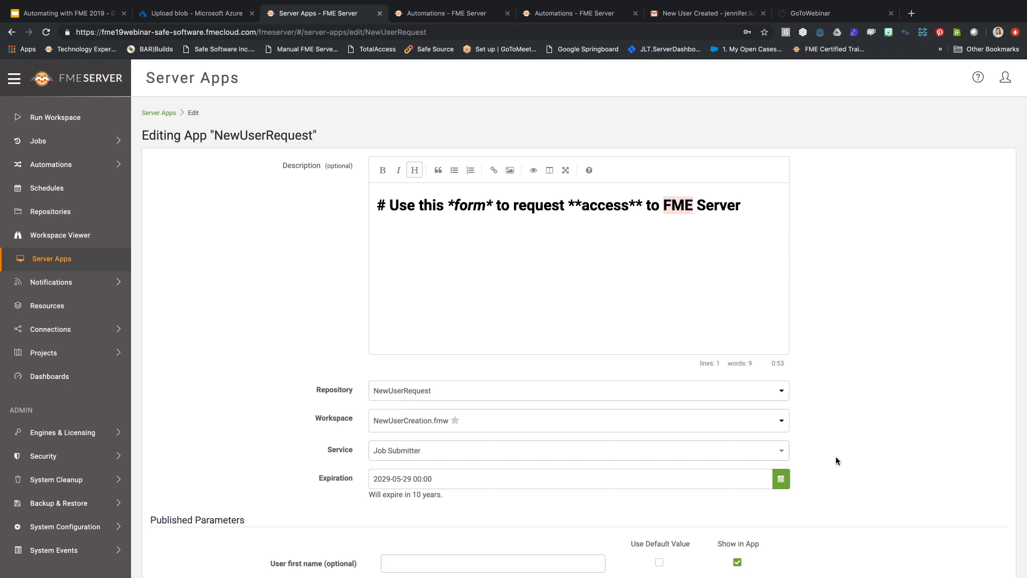
Hide the password parameter from the app form.
scroll(836, 460, "down", 1)
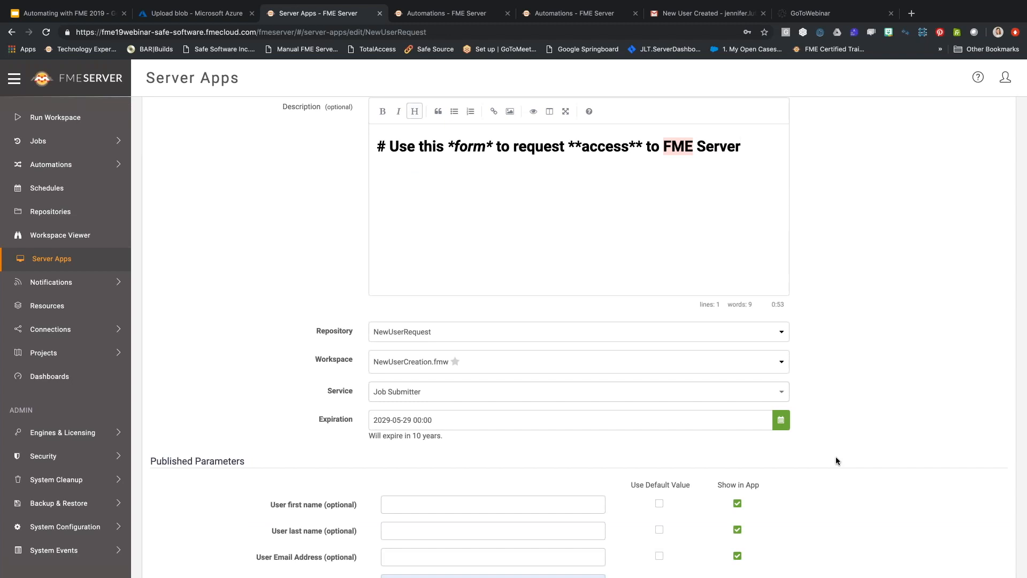
scroll(835, 457, "down", 2)
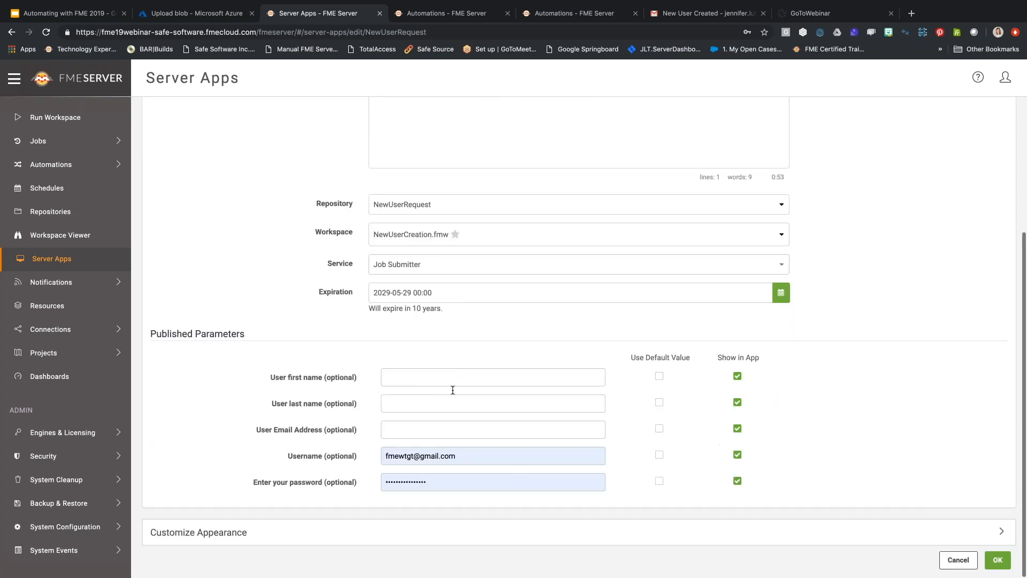
scroll(300, 291, "up", 1)
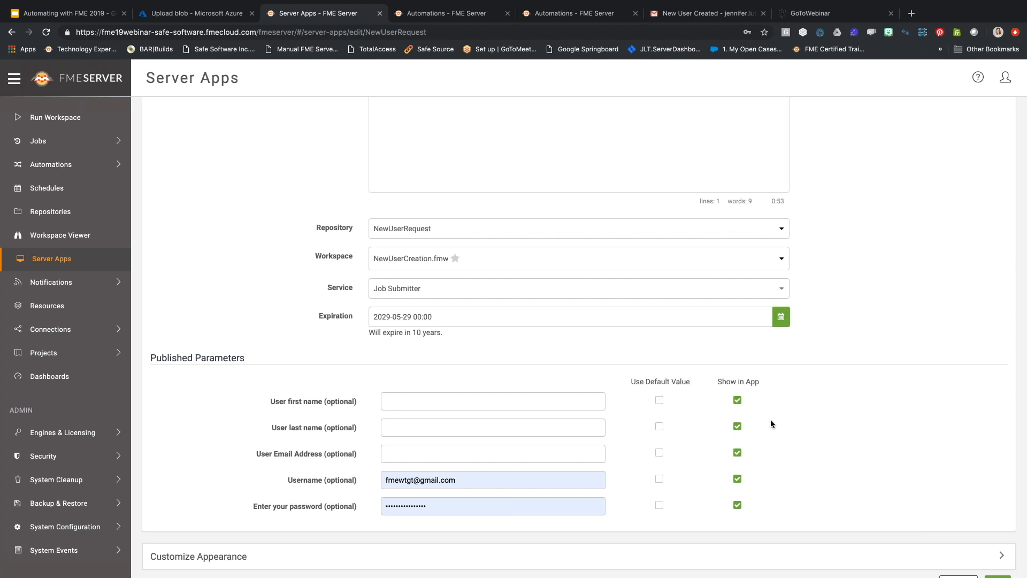
left_click(737, 506)
Clear the Username parameter's default value so it starts blank.
left_click(383, 480)
key("ctrl+a")
key("BackSpace")
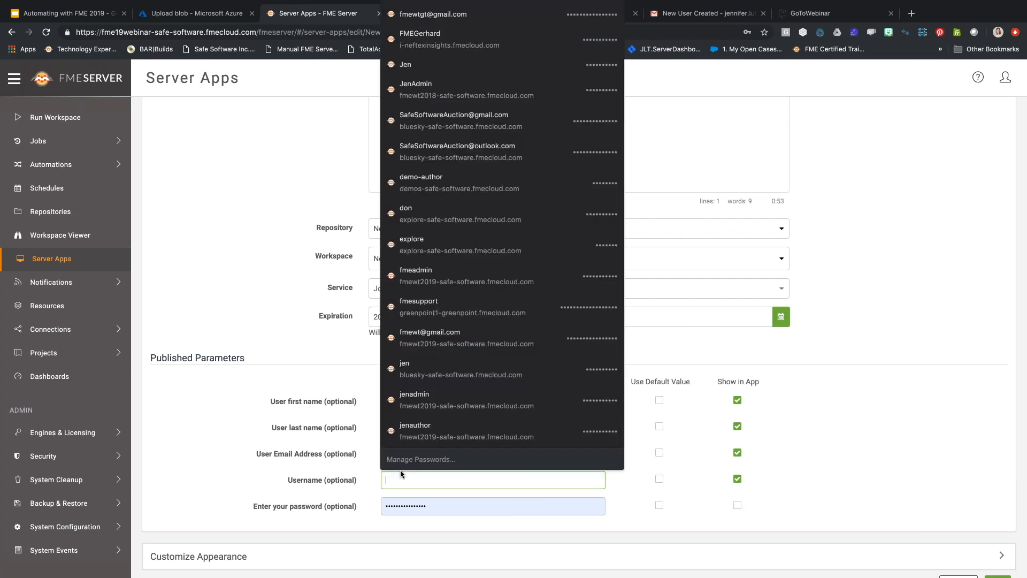
left_click(794, 466)
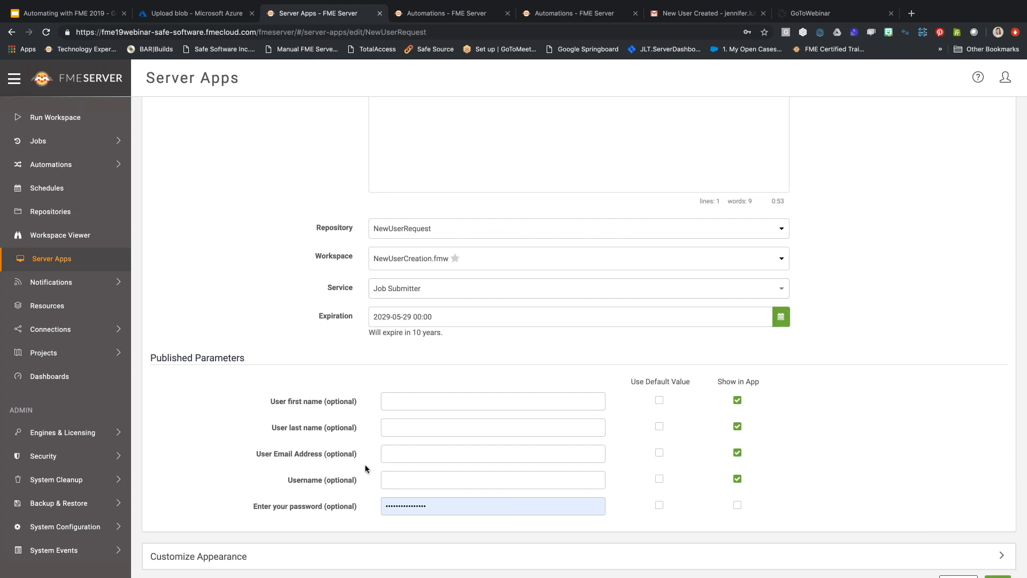
scroll(813, 461, "down", 1)
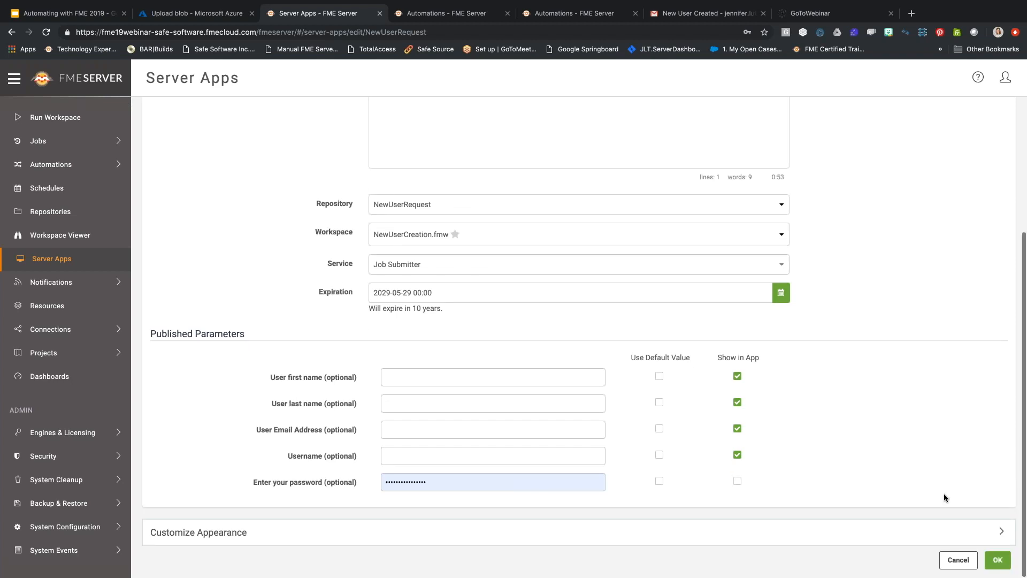
Set the app's background colour to blue #4848db under Customize Appearance.
left_click(1001, 533)
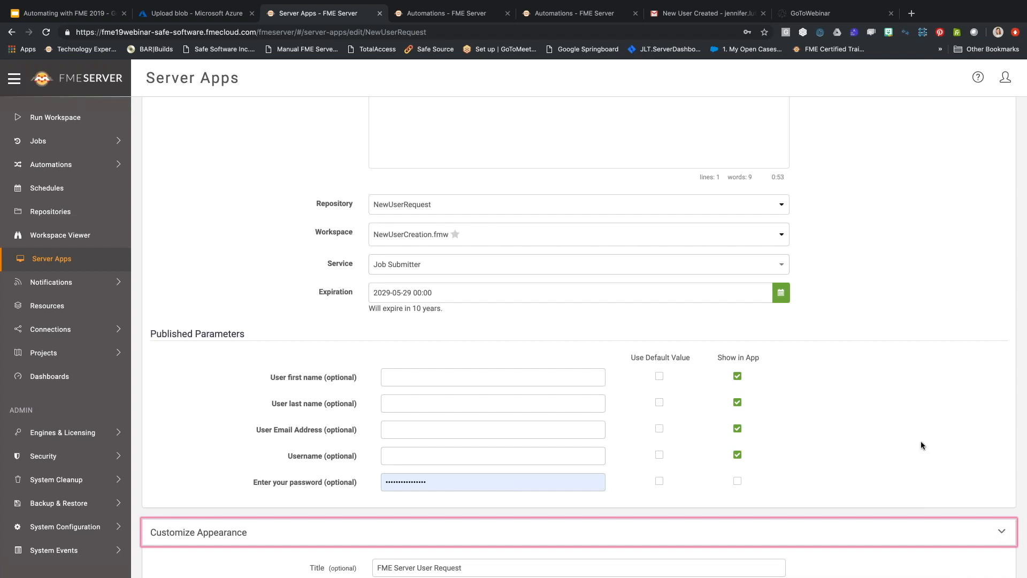
scroll(920, 443, "down", 5)
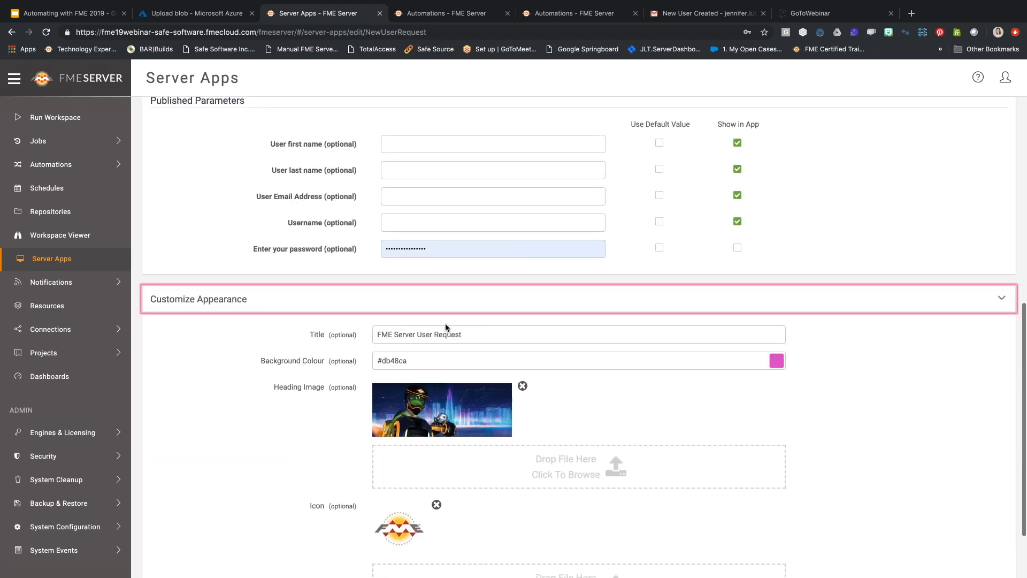
left_click(777, 360)
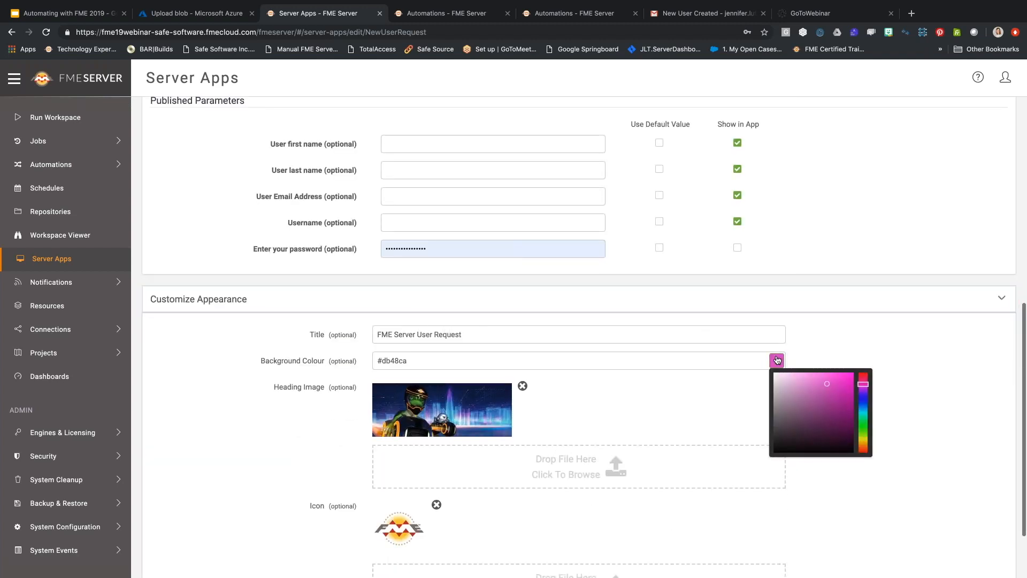
left_click(863, 399)
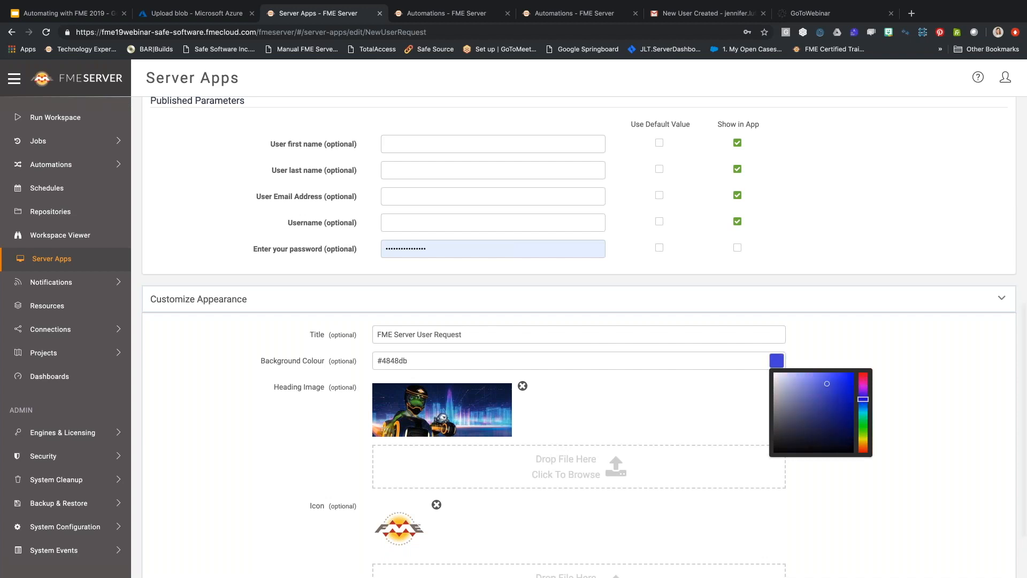
left_click(917, 361)
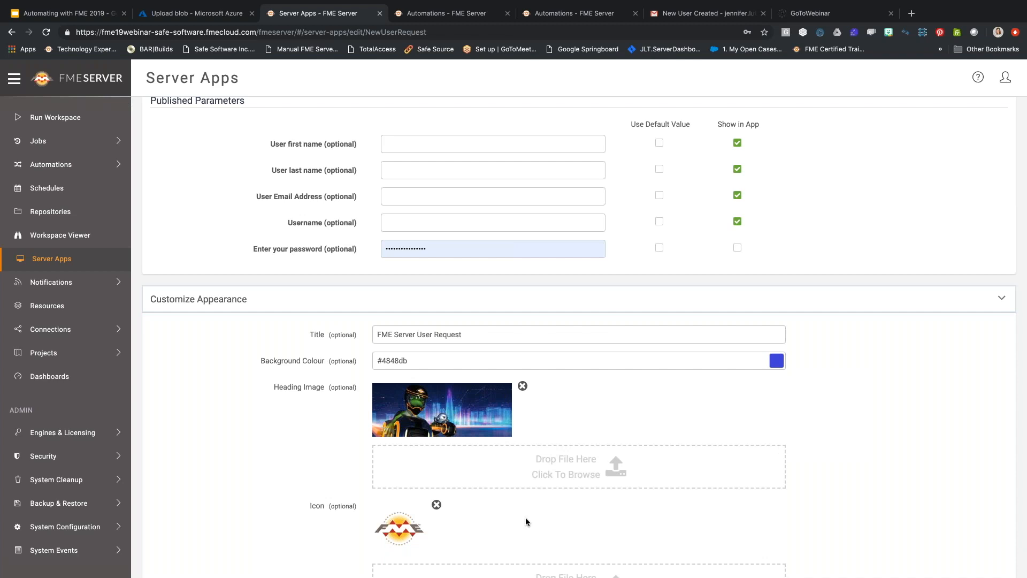
Save the settings to create the NewUserRequest app.
scroll(526, 522, "down", 2)
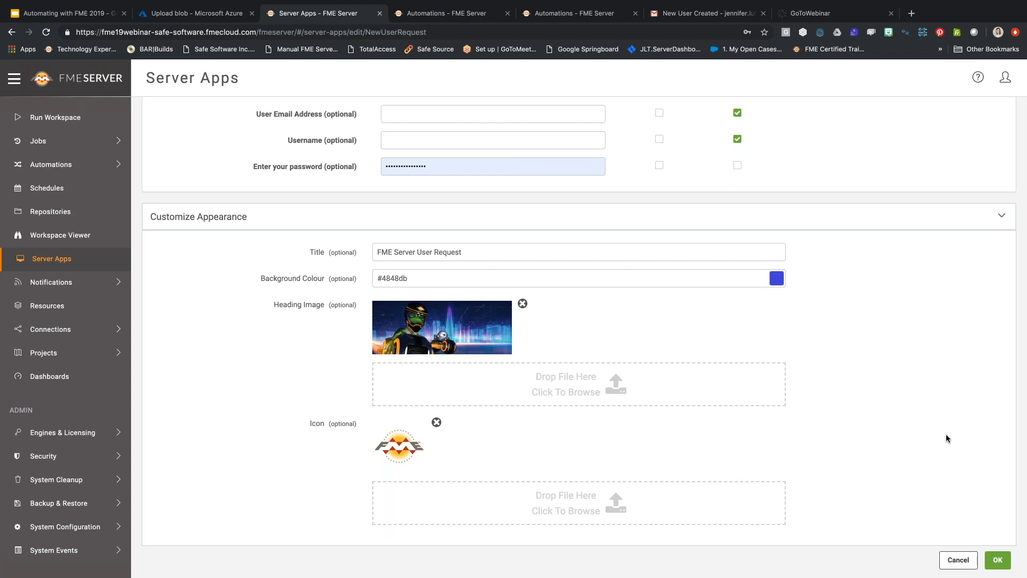
scroll(945, 434, "up", 6)
scroll(968, 490, "down", 6)
left_click(1000, 560)
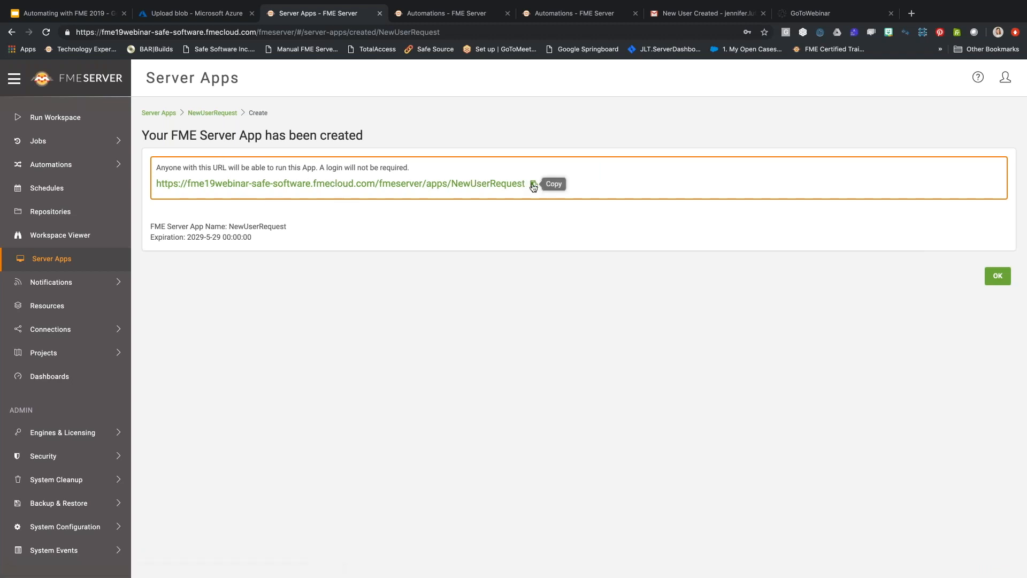
Open the NewUserRequest app's public URL in a new browser tab.
right_click(410, 183)
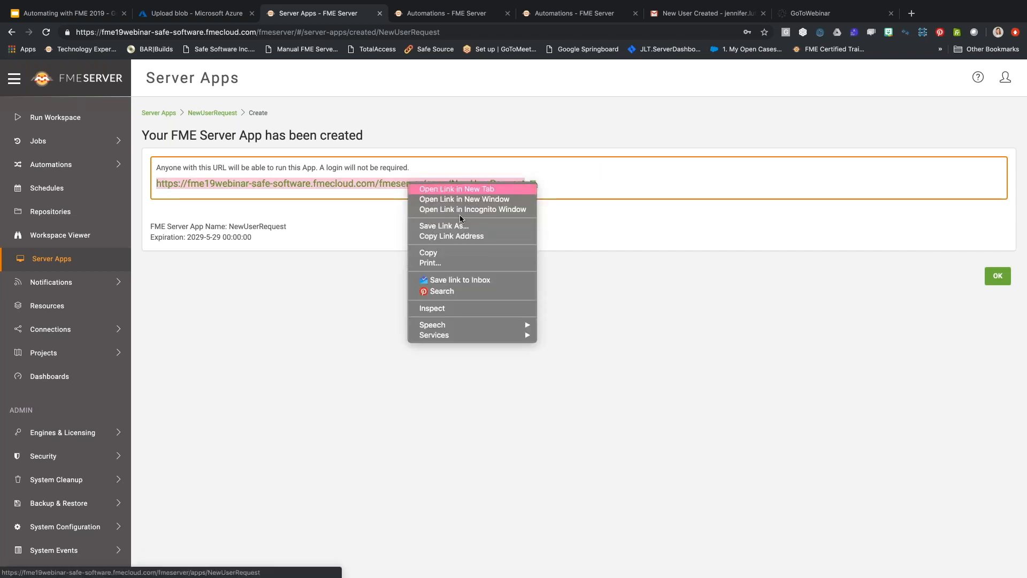
left_click(581, 306)
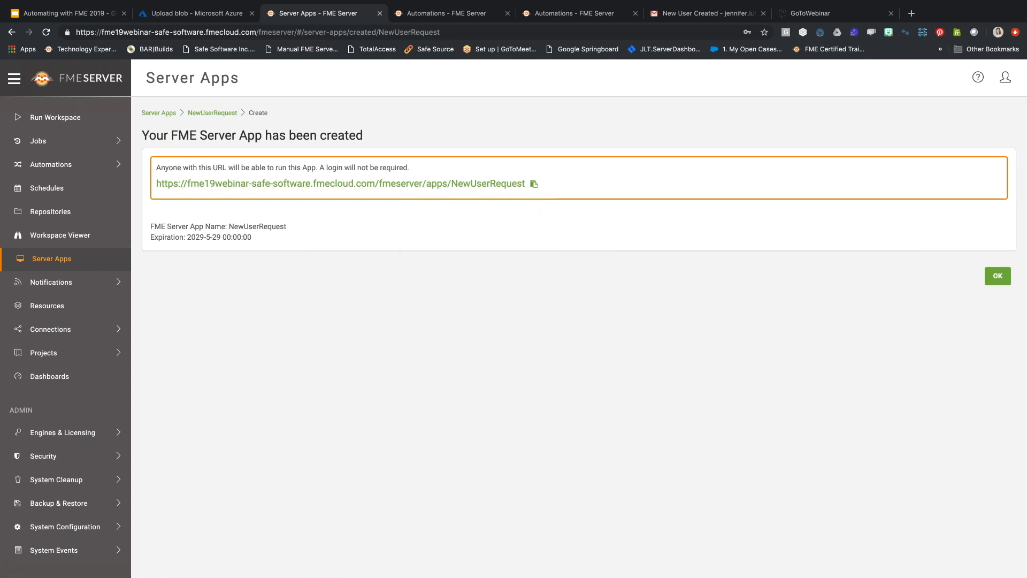
left_click(488, 185)
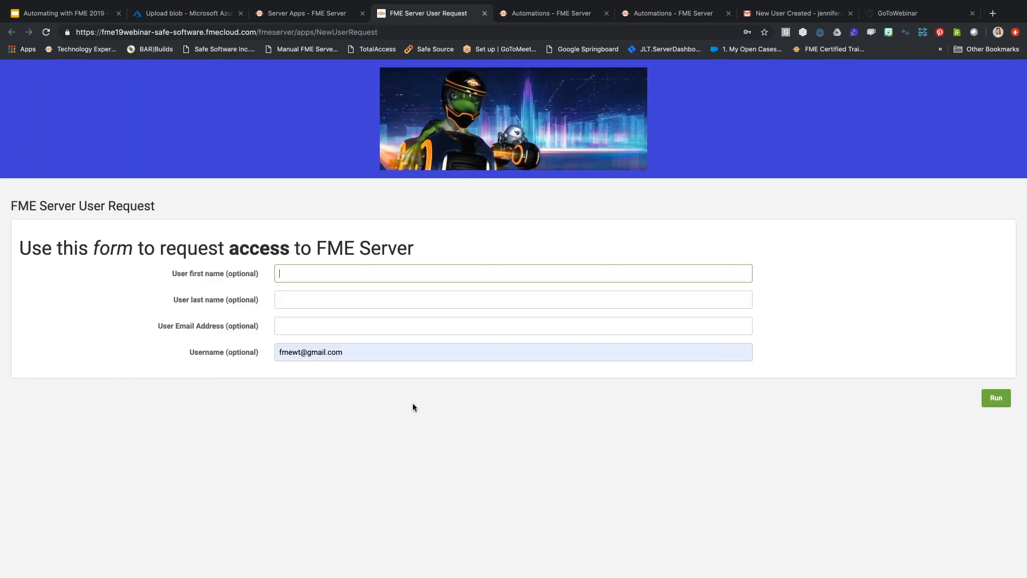
Clear the browser-autofilled value from the form's Username field.
left_click(364, 358)
left_click_drag(364, 358, 237, 356)
key("BackSpace")
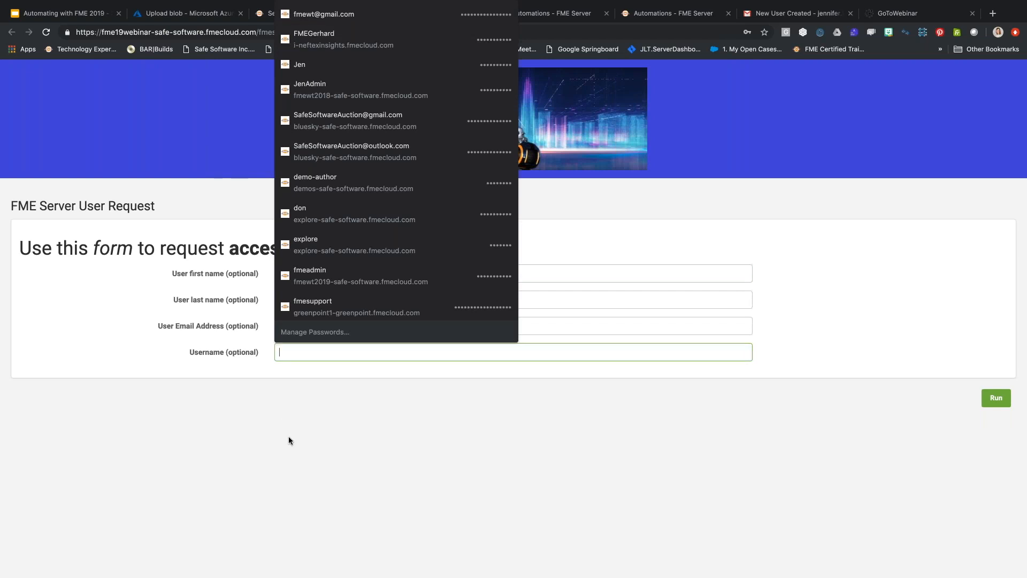
left_click(288, 436)
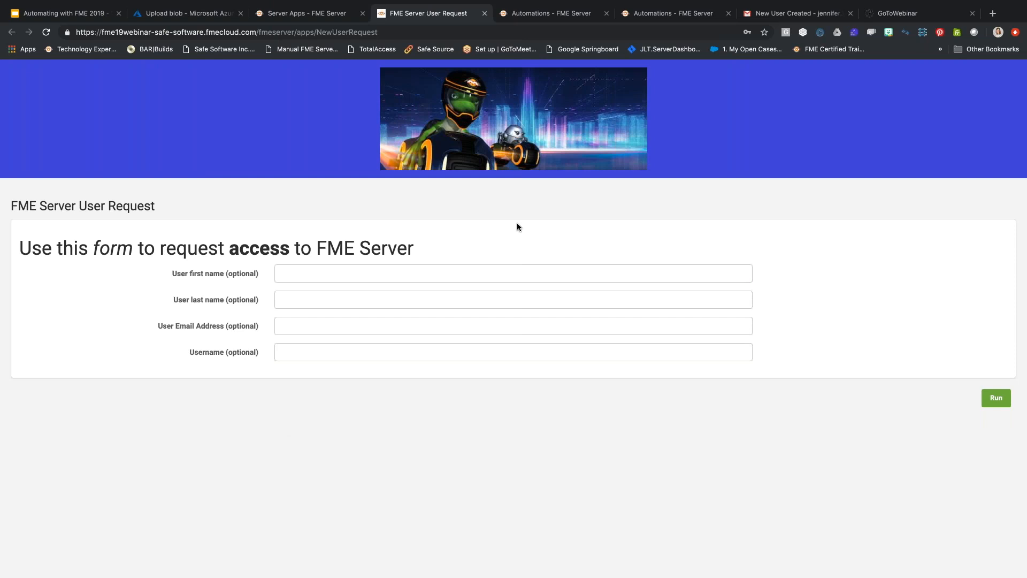
Fill in the requester's first name, last name, e-mail and username, and run the app.
left_click(374, 272)
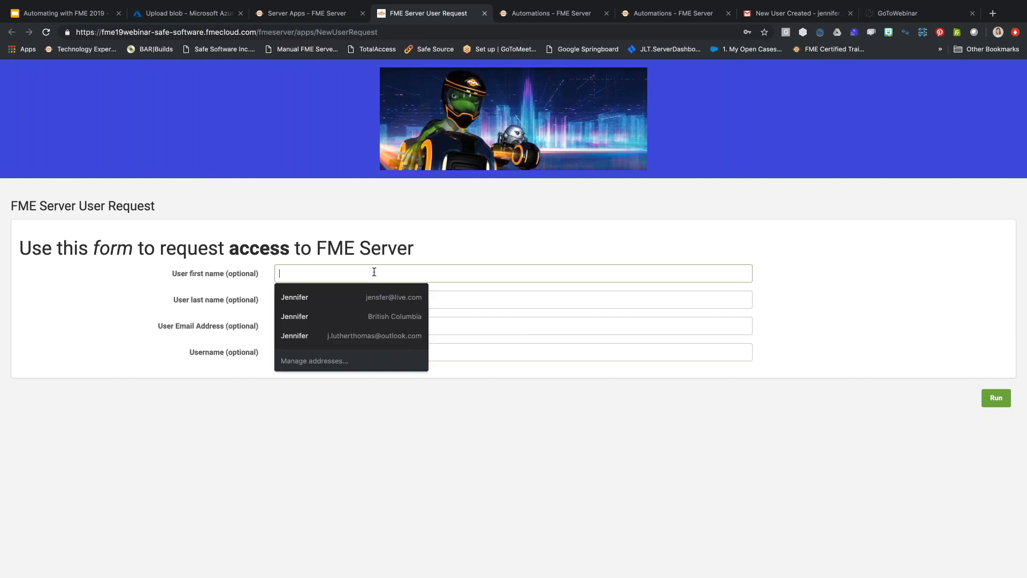
type("Jen")
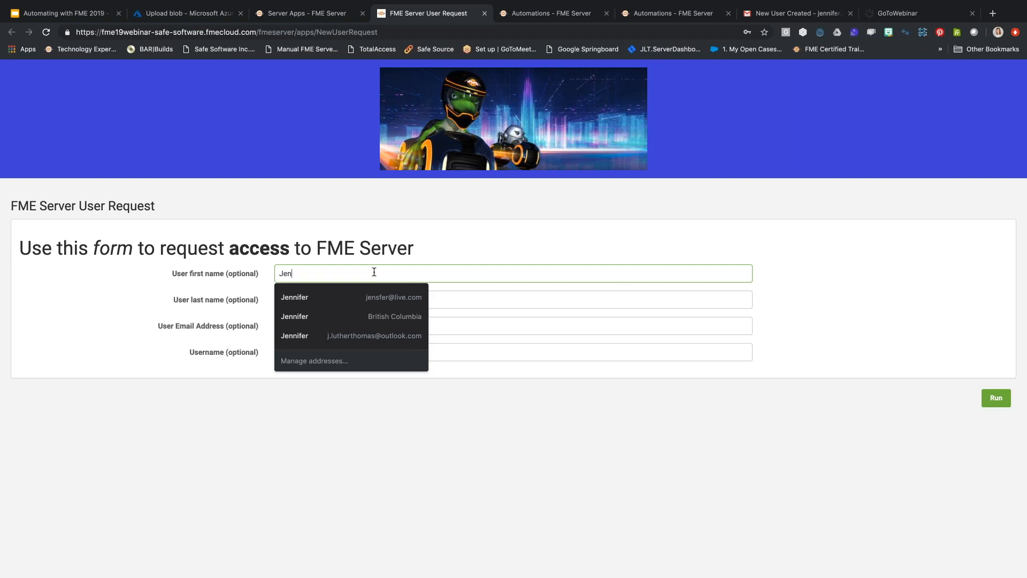
key("Tab")
type("LT")
key("Tab")
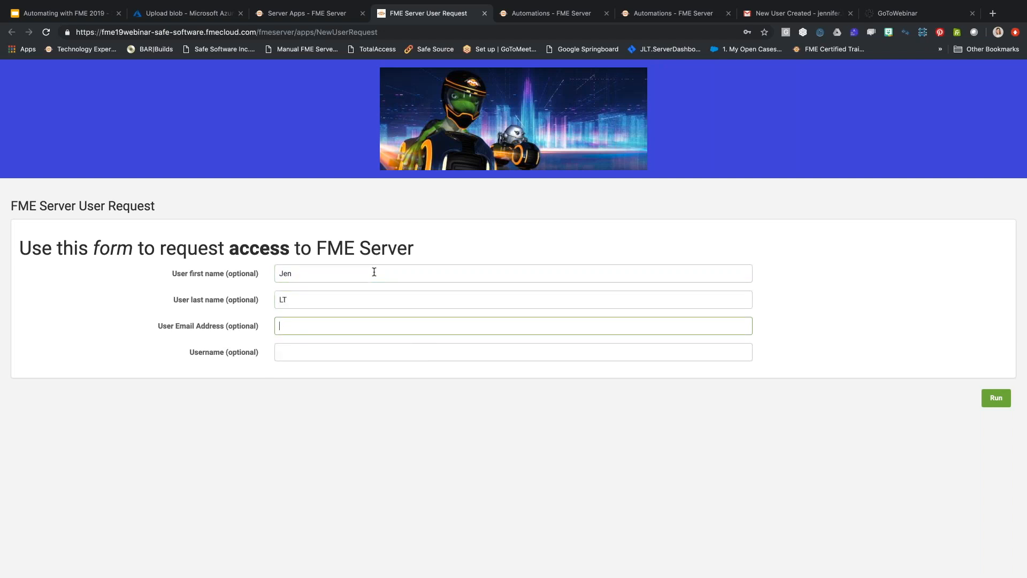
key("Tab")
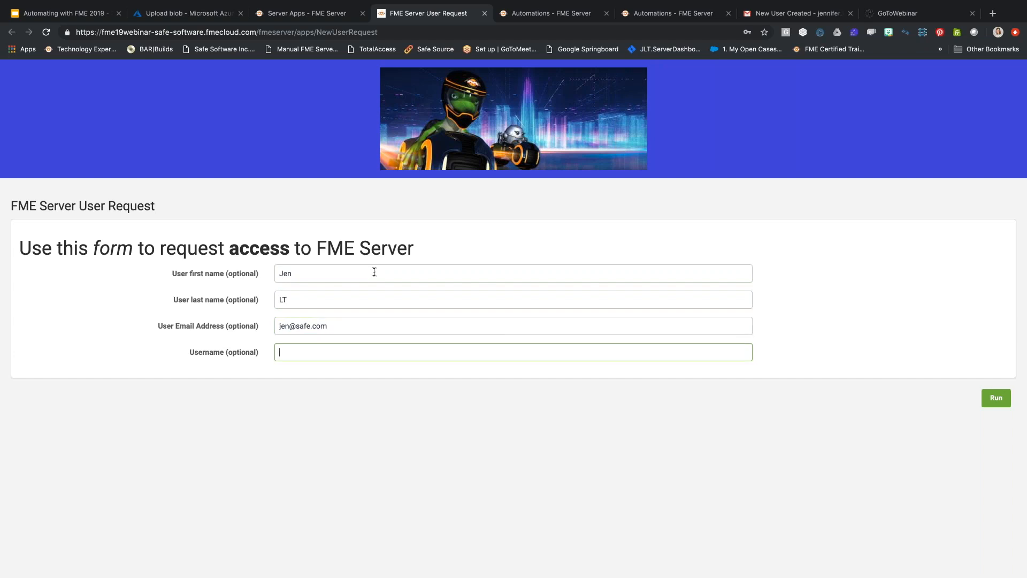
type("j")
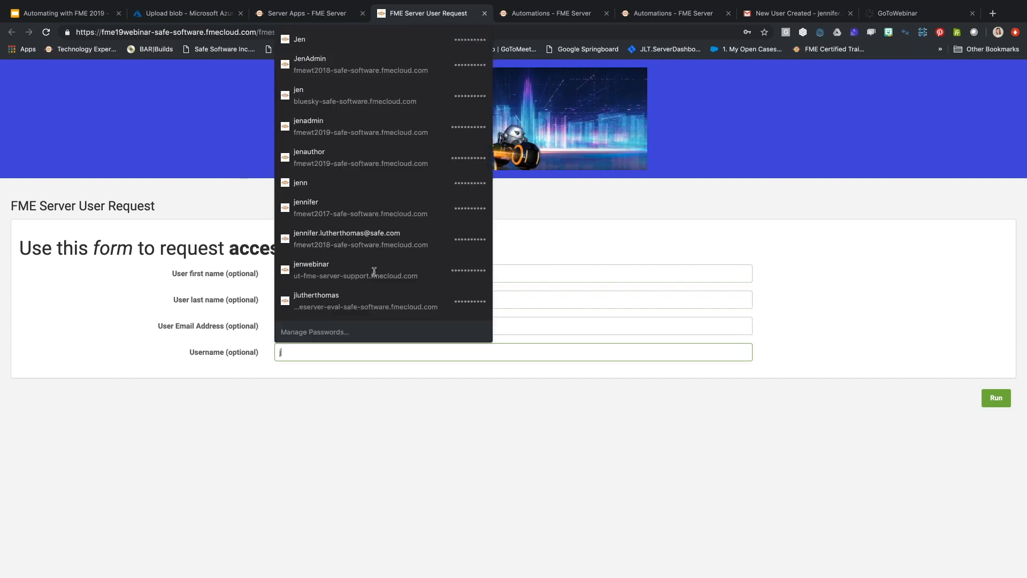
type("enauthor")
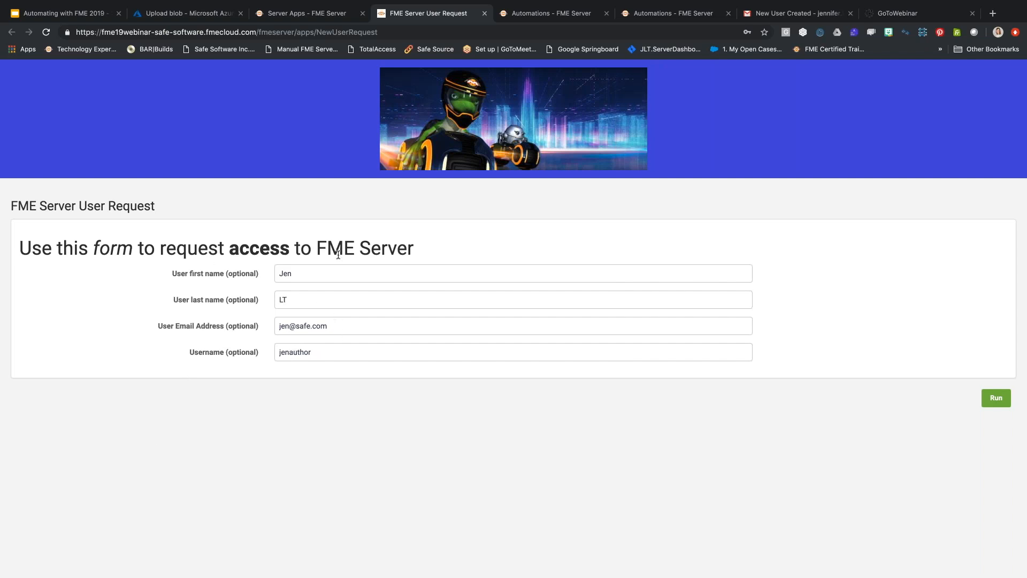
left_click(1002, 401)
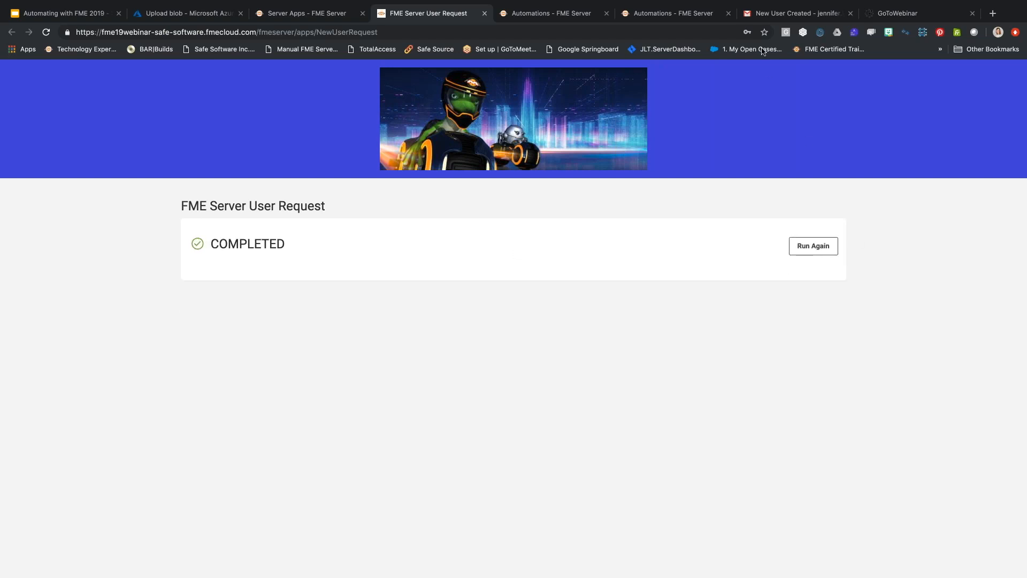
left_click(757, 14)
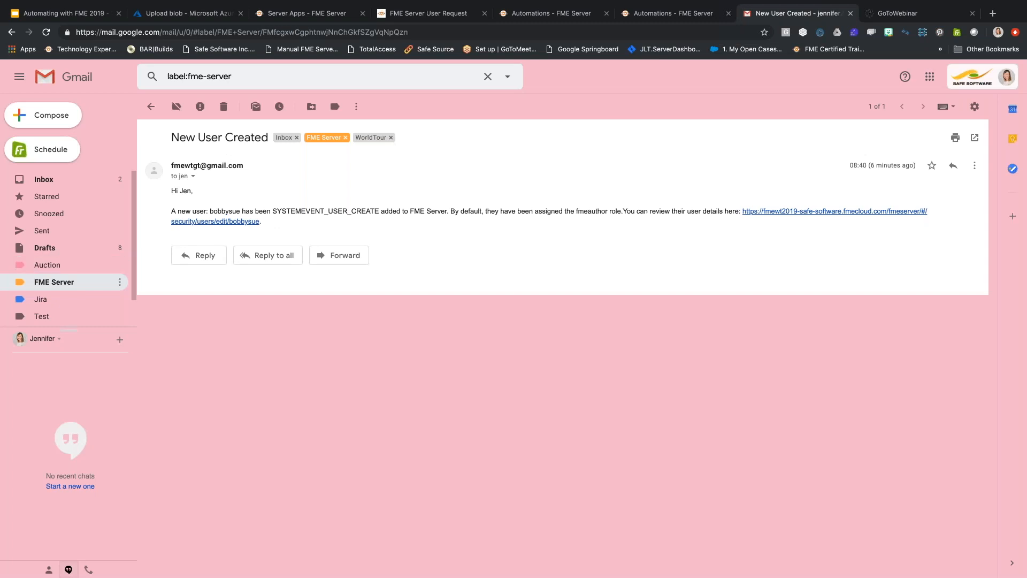
Read the Welcome to FME Server email in Gmail's FME Server label.
left_click(65, 281)
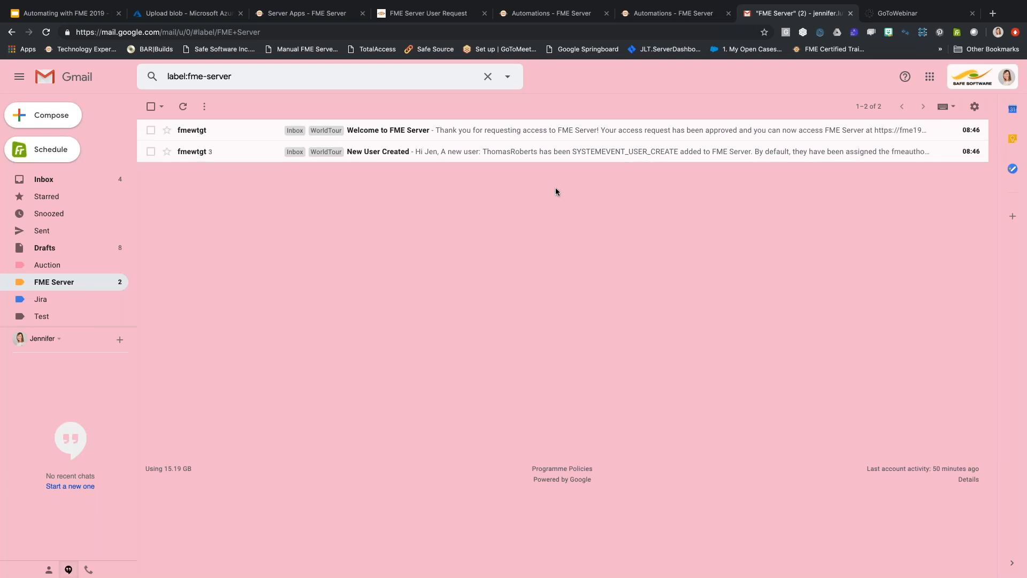
left_click(582, 133)
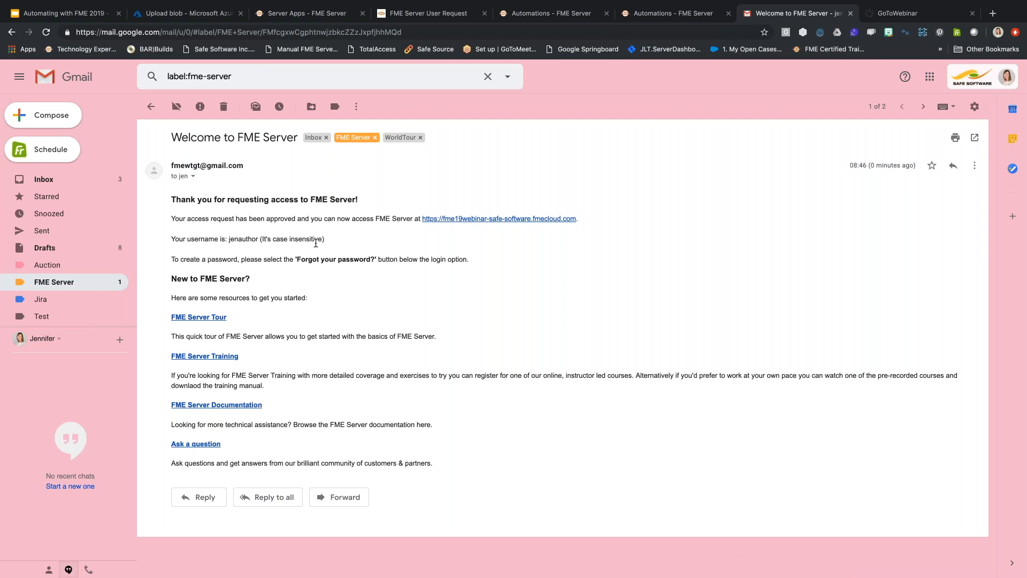
left_click(83, 287)
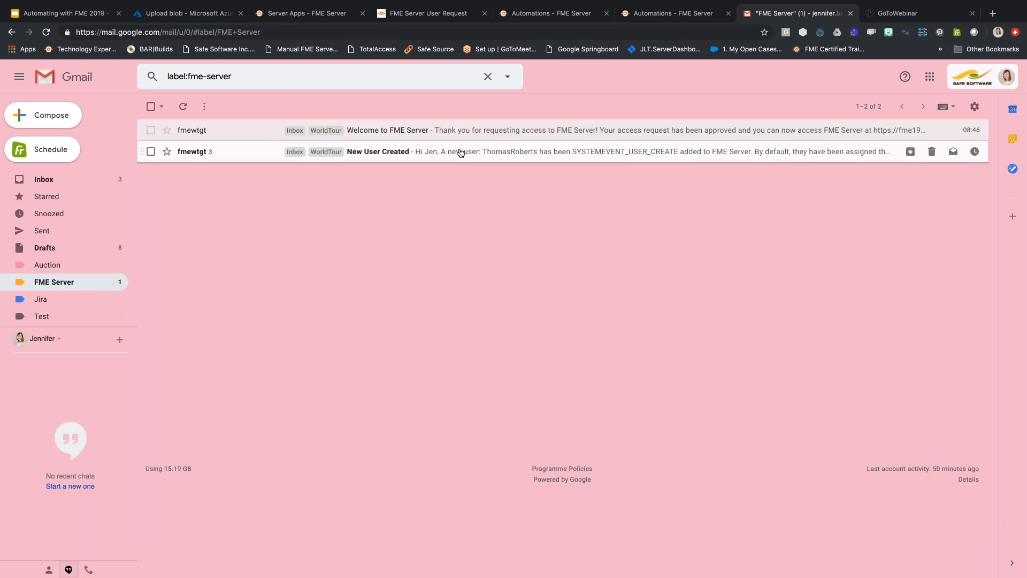
Check the new username in the New User Created thread, then return to the slides.
left_click(300, 151)
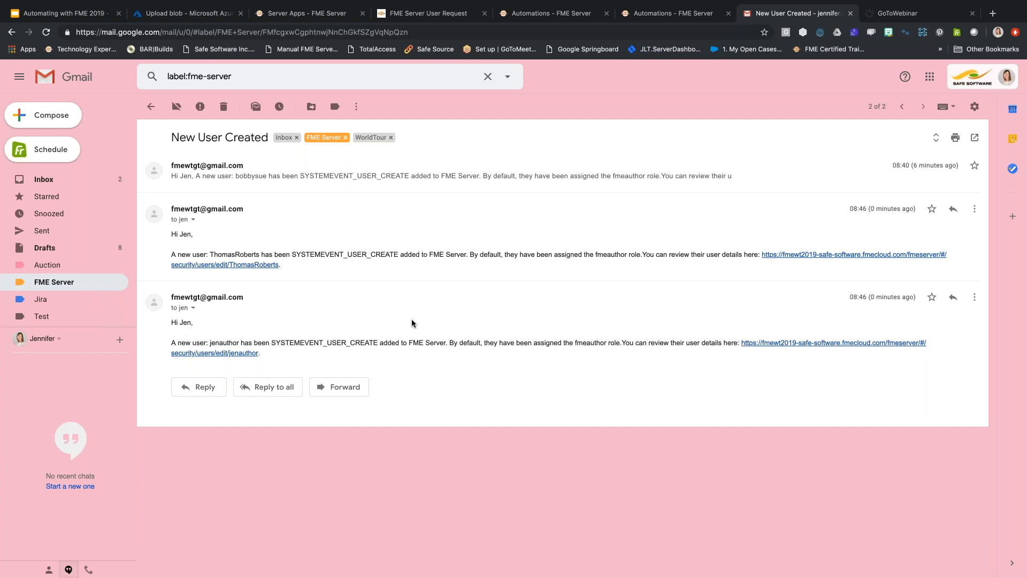
double_click(216, 341)
left_click(333, 515)
left_click(54, 282)
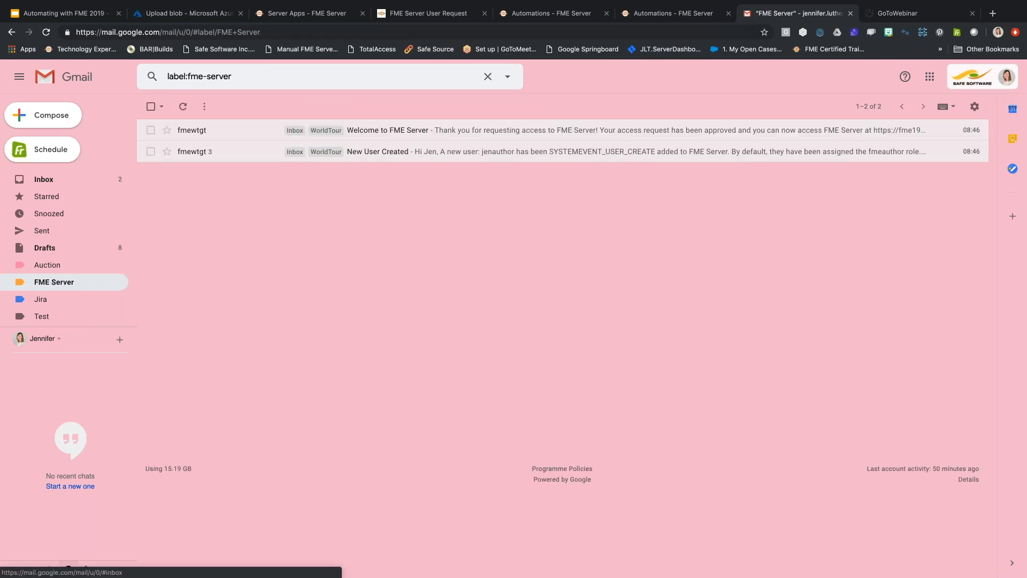
left_click(46, 16)
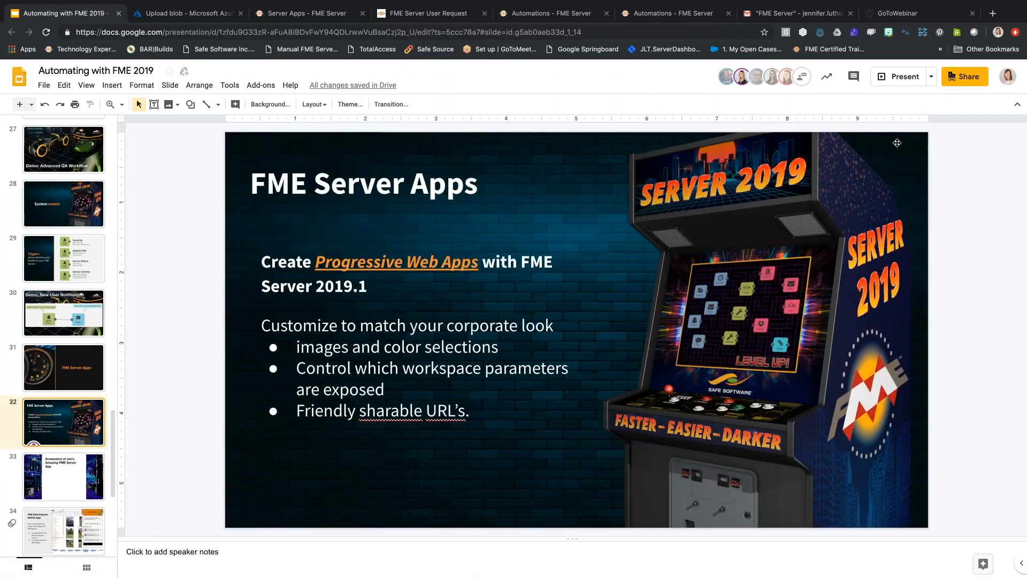
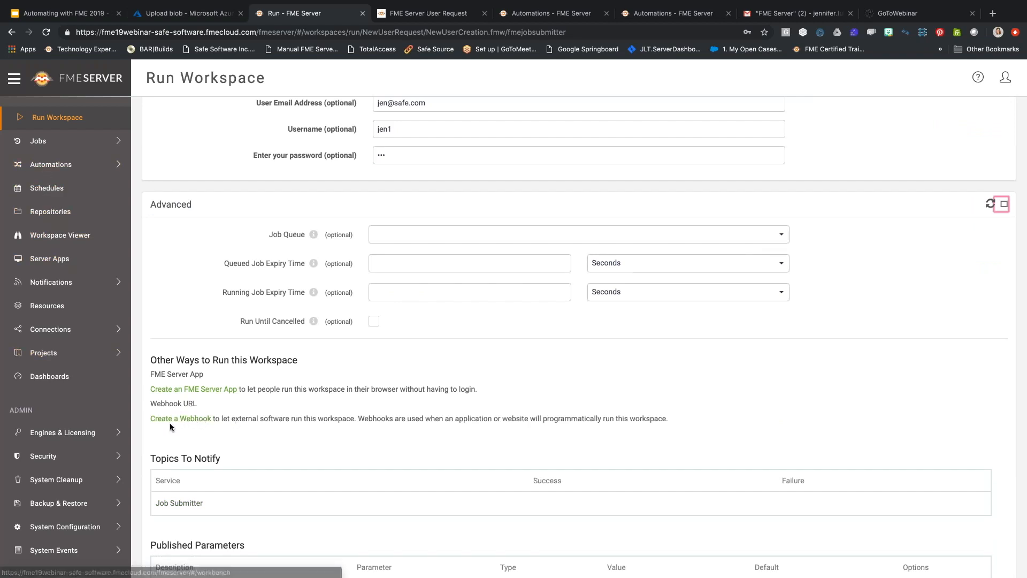
Go to the Server Apps page listing the NewUserRequest app.
left_click(53, 260)
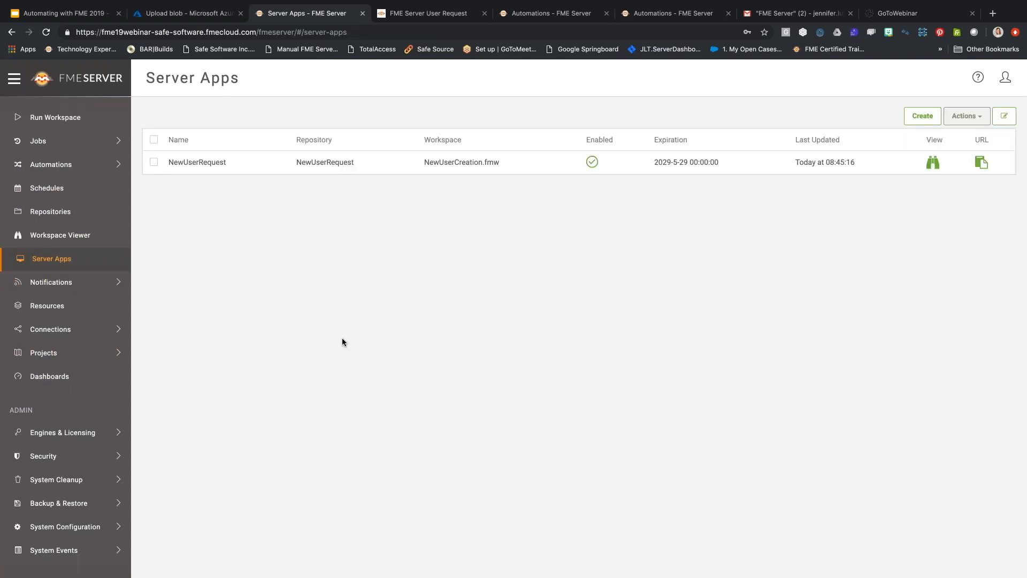
Open the NewUserRequest app's editor and look over its settings.
left_click(298, 164)
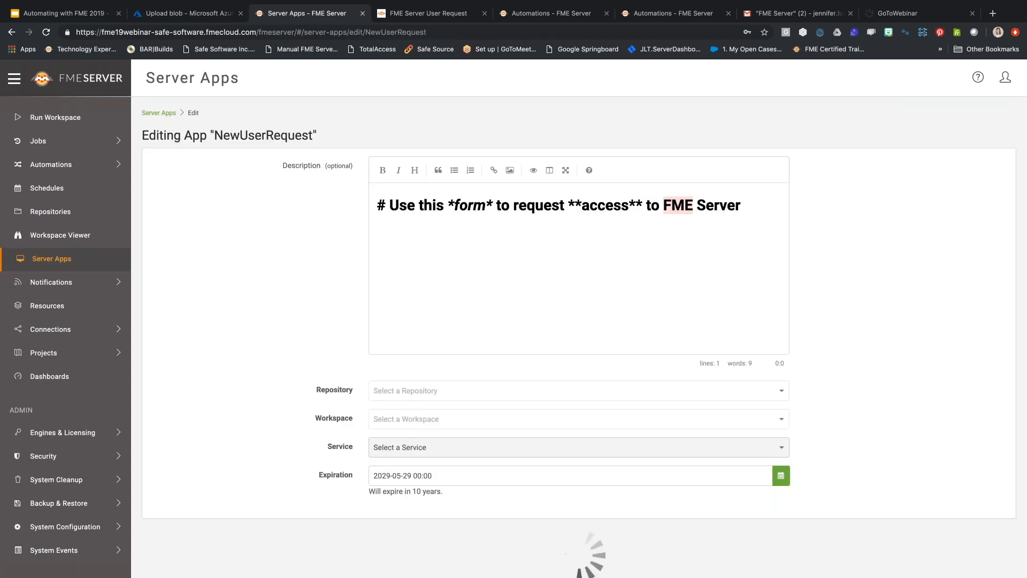
scroll(277, 354, "down", 3)
scroll(277, 354, "up", 3)
scroll(277, 355, "left", 5)
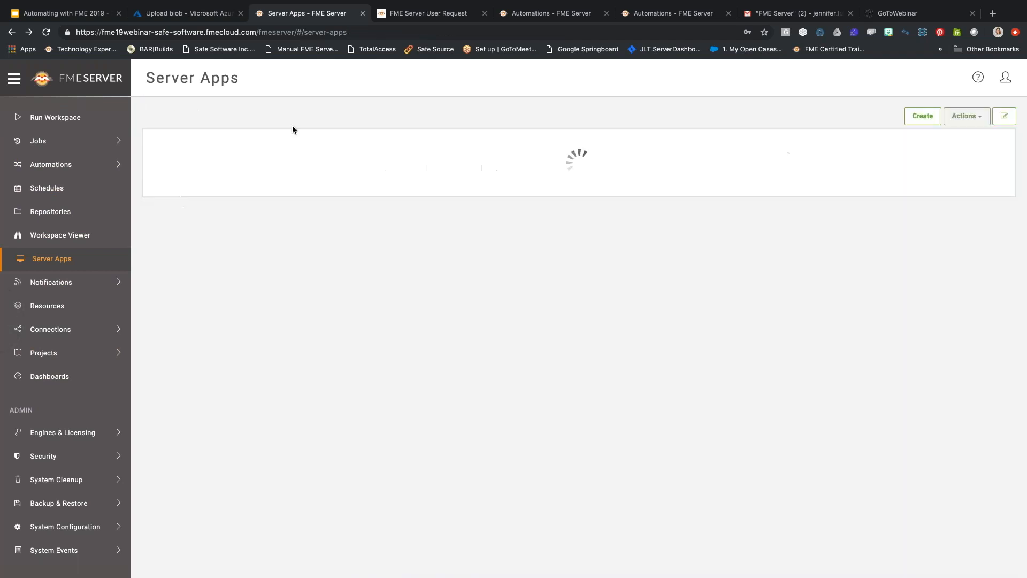
Copy the NewUserRequest app link, view it in a new tab, then return to Server Apps.
left_click(983, 168)
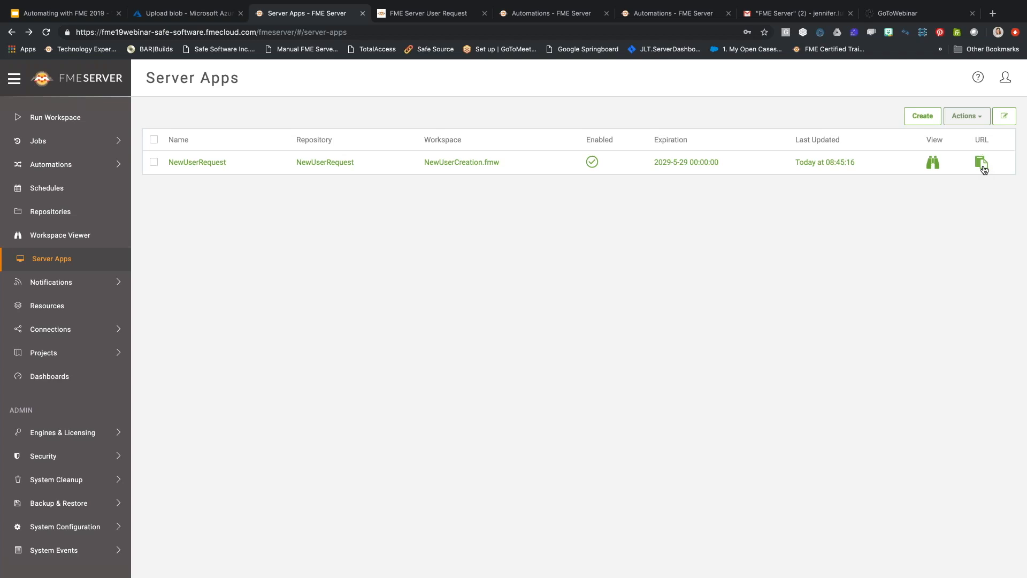
left_click(932, 162)
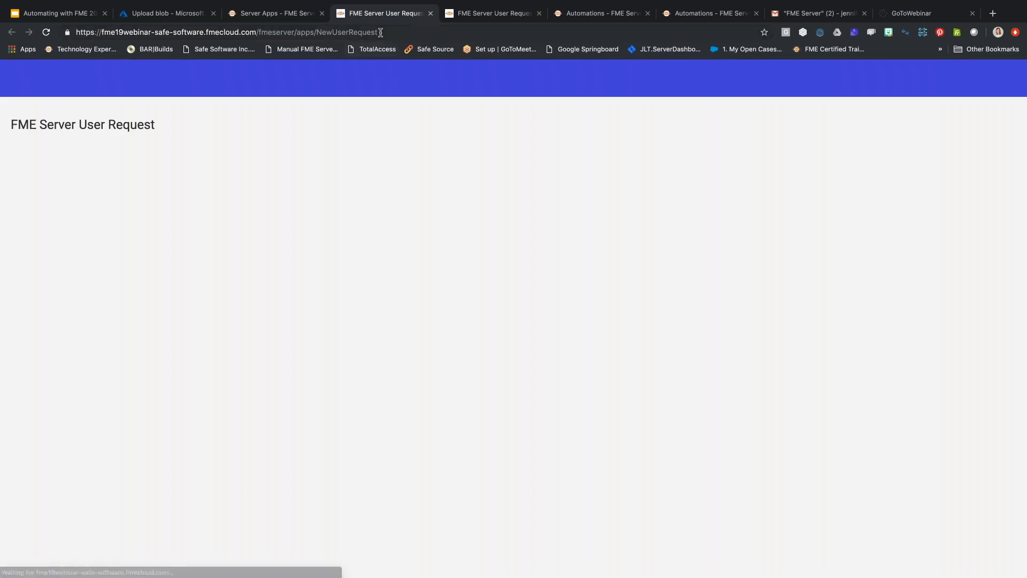
left_click(380, 33)
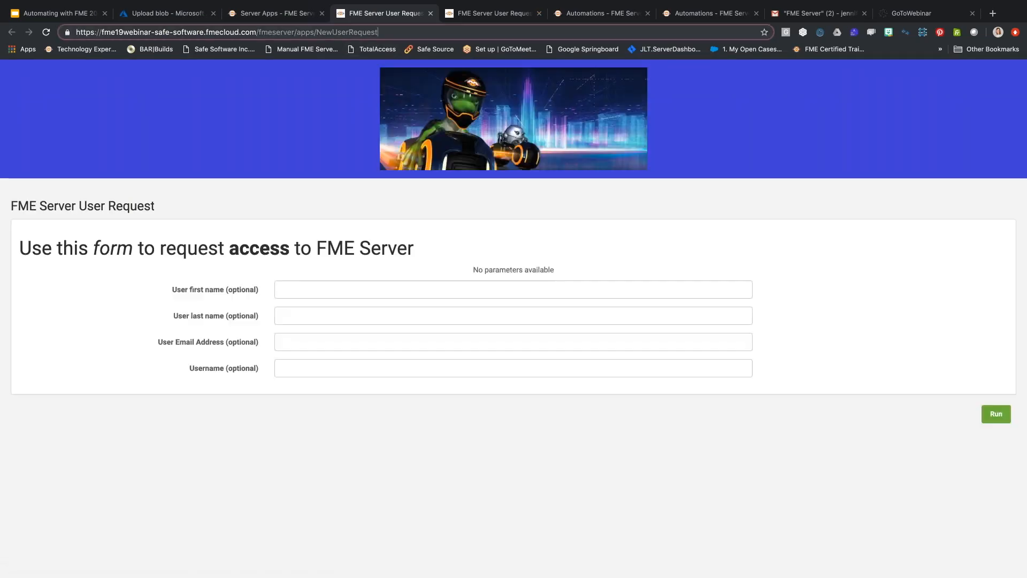
left_click(266, 14)
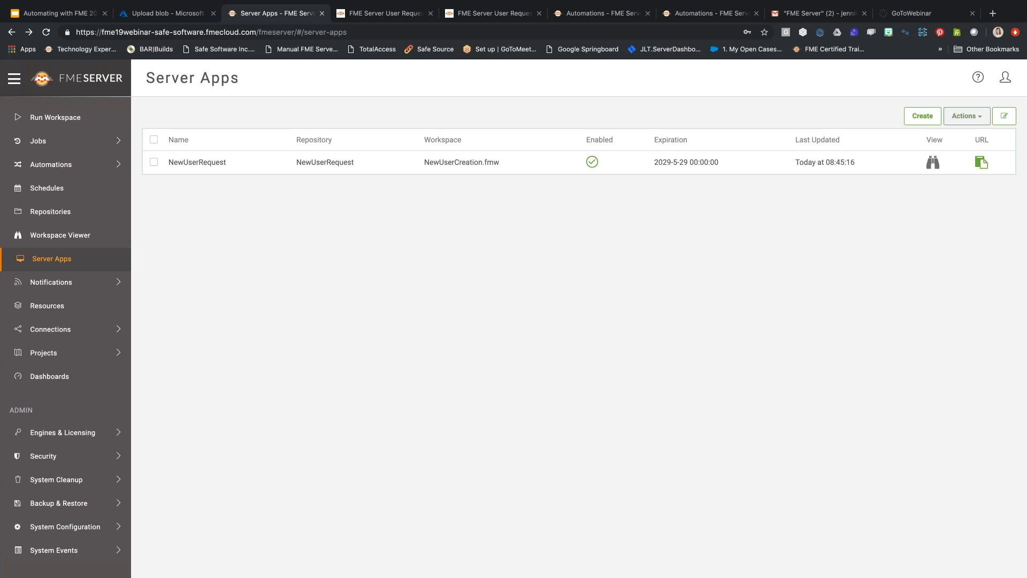
Choose the DatabaseUpdates repository under Run Workspace and start a webhook from Advanced options.
left_click(102, 117)
left_click(697, 214)
left_click(578, 156)
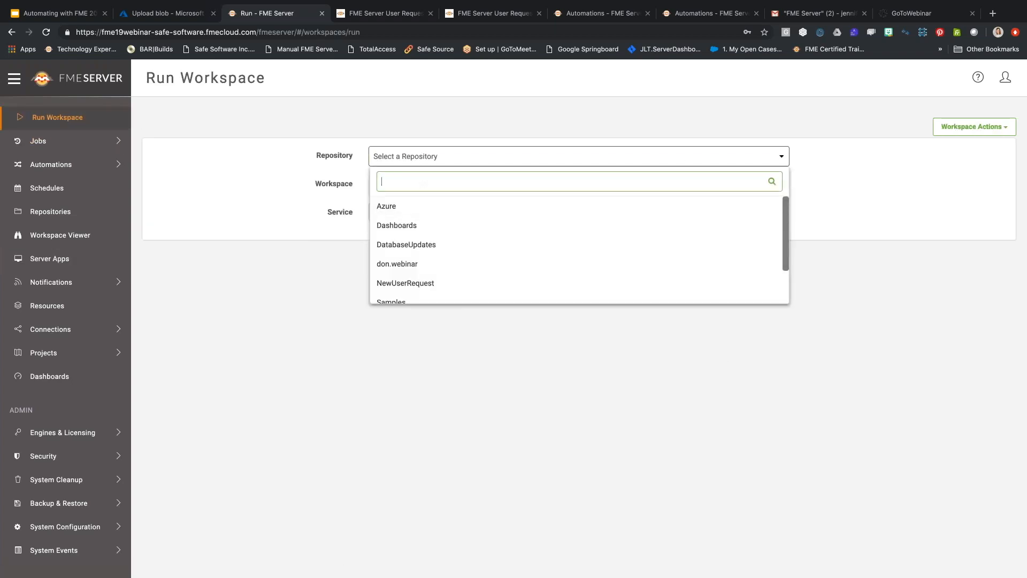
left_click(572, 245)
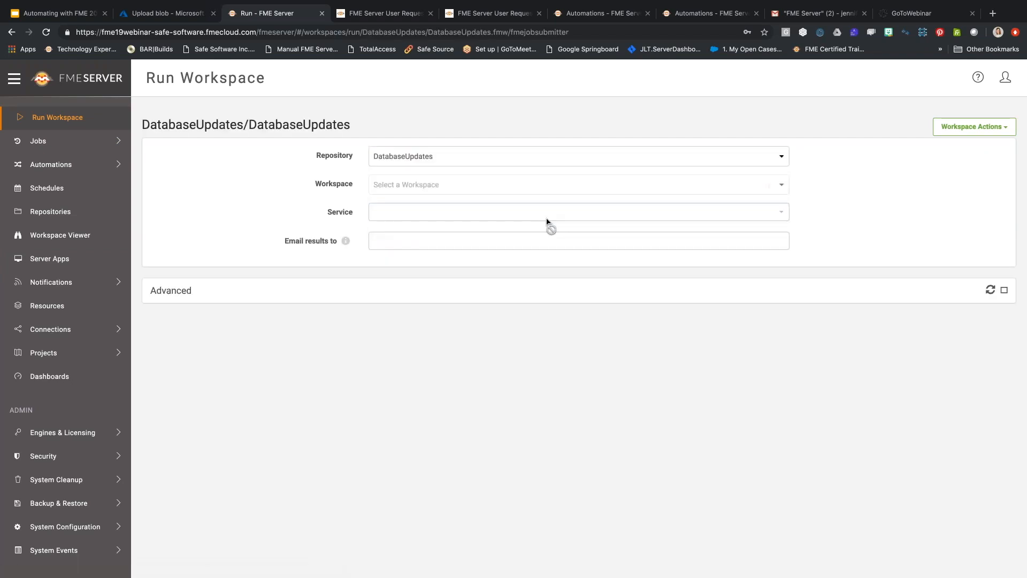
left_click(1004, 293)
scroll(432, 410, "down", 3)
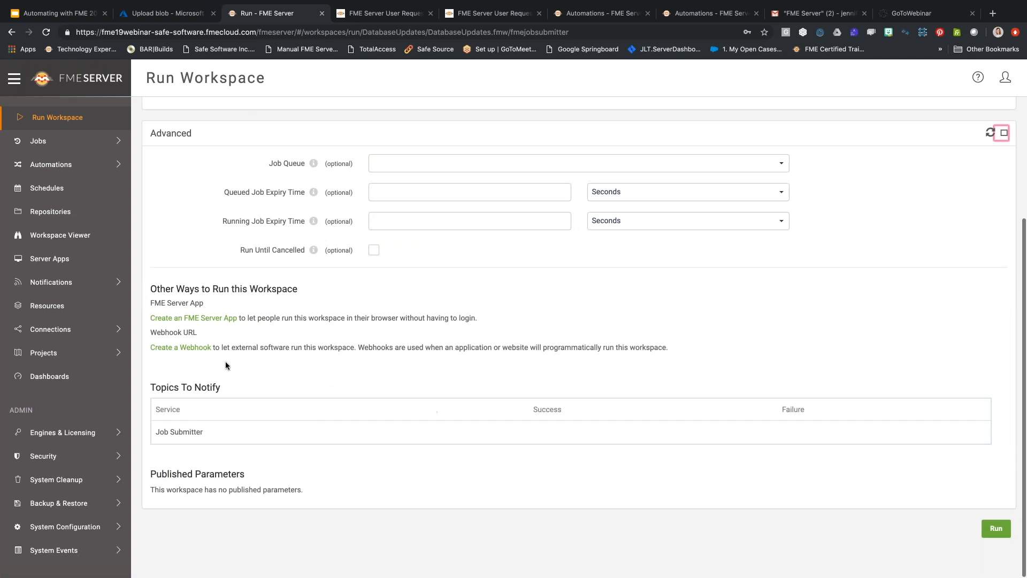
left_click(195, 346)
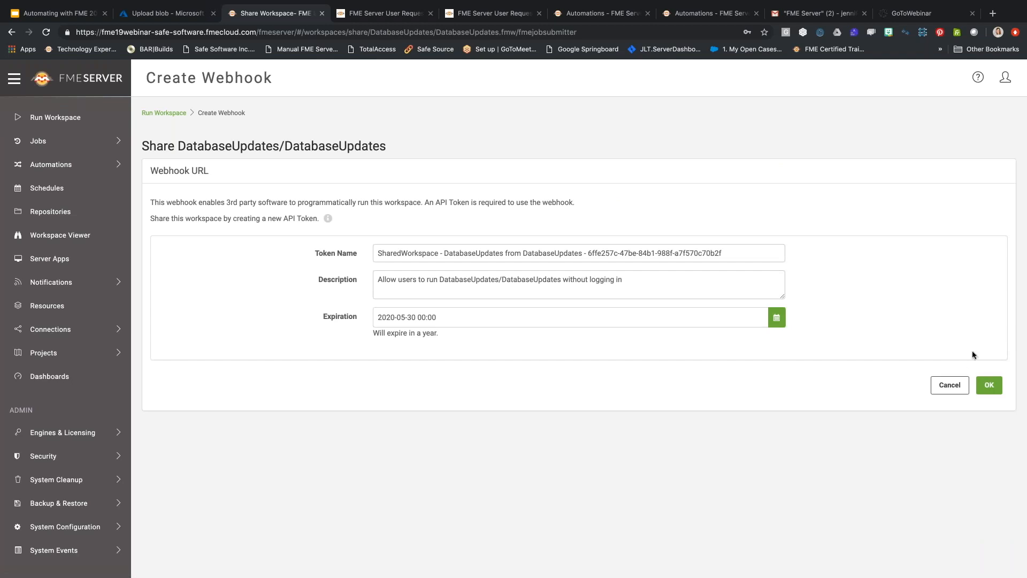
Generate the DatabaseUpdates webhook with its token, then enable dark mode from the account menu.
left_click(991, 385)
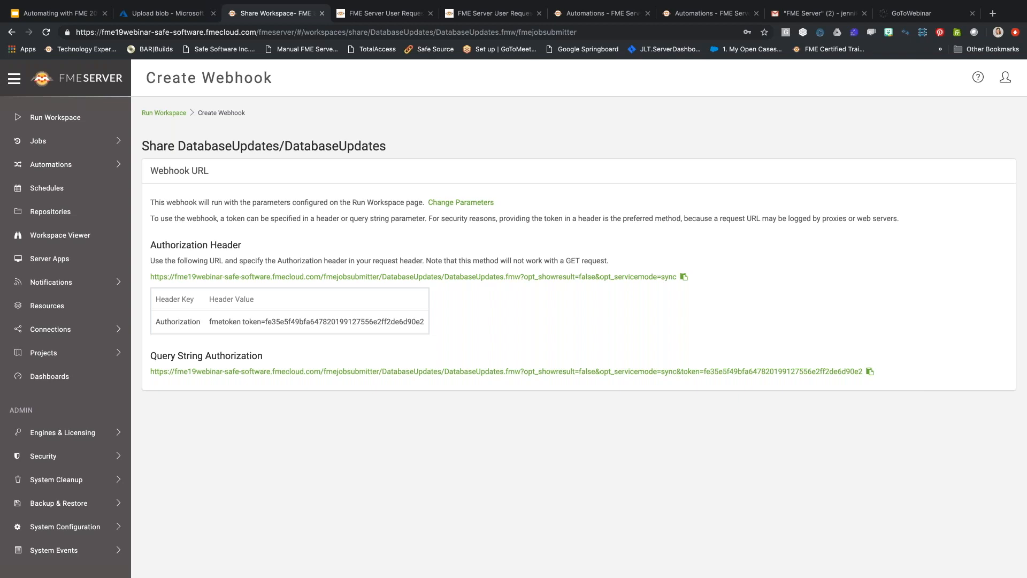
left_click(1005, 78)
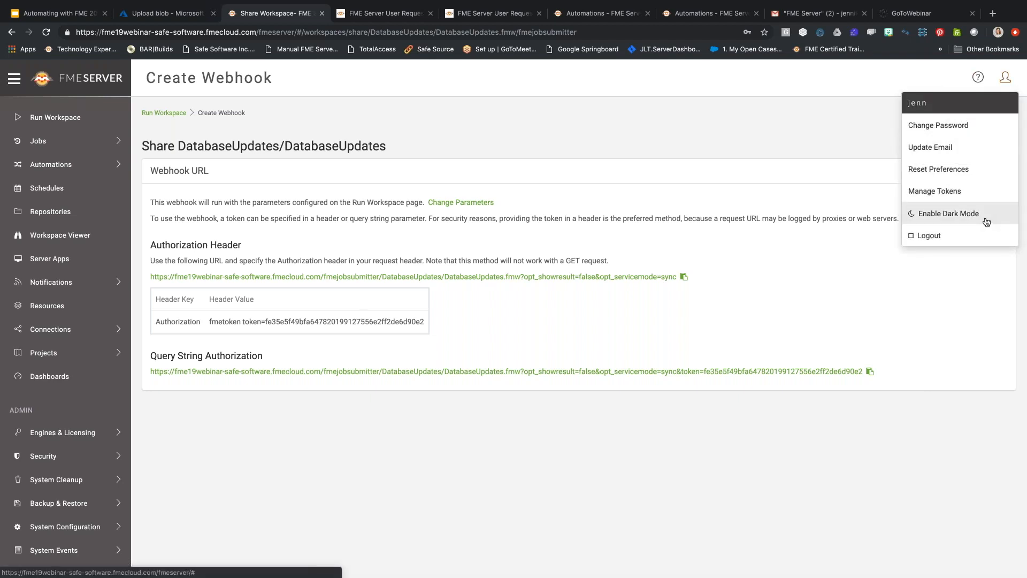
left_click(984, 216)
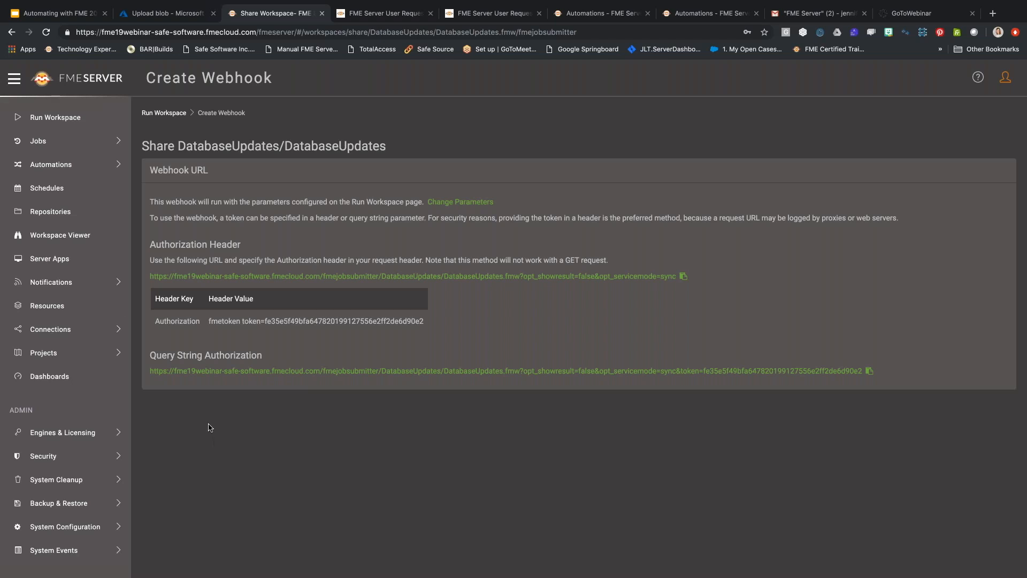
Expand the Notifications section in the sidebar to show its sub-pages.
left_click(116, 284)
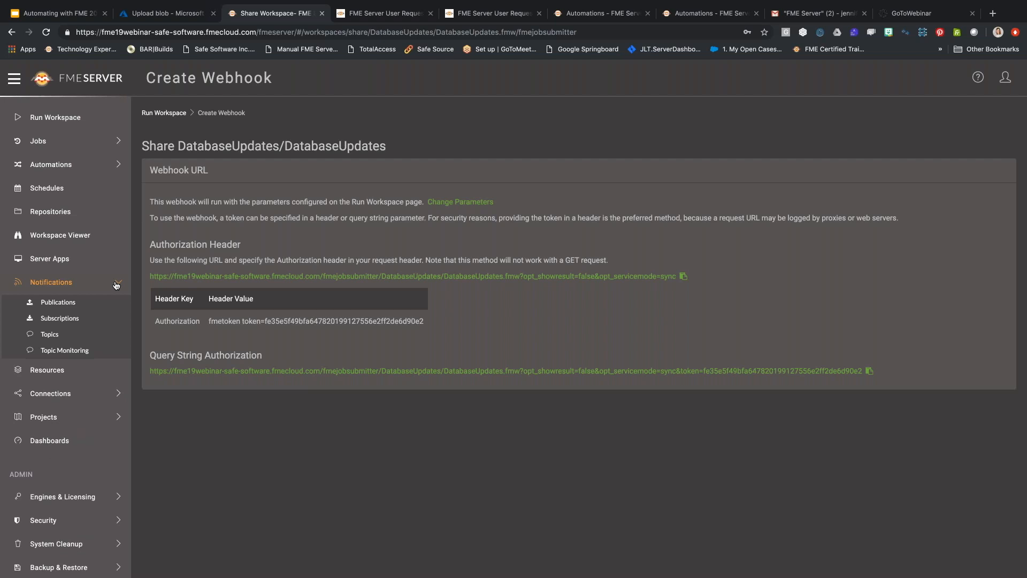